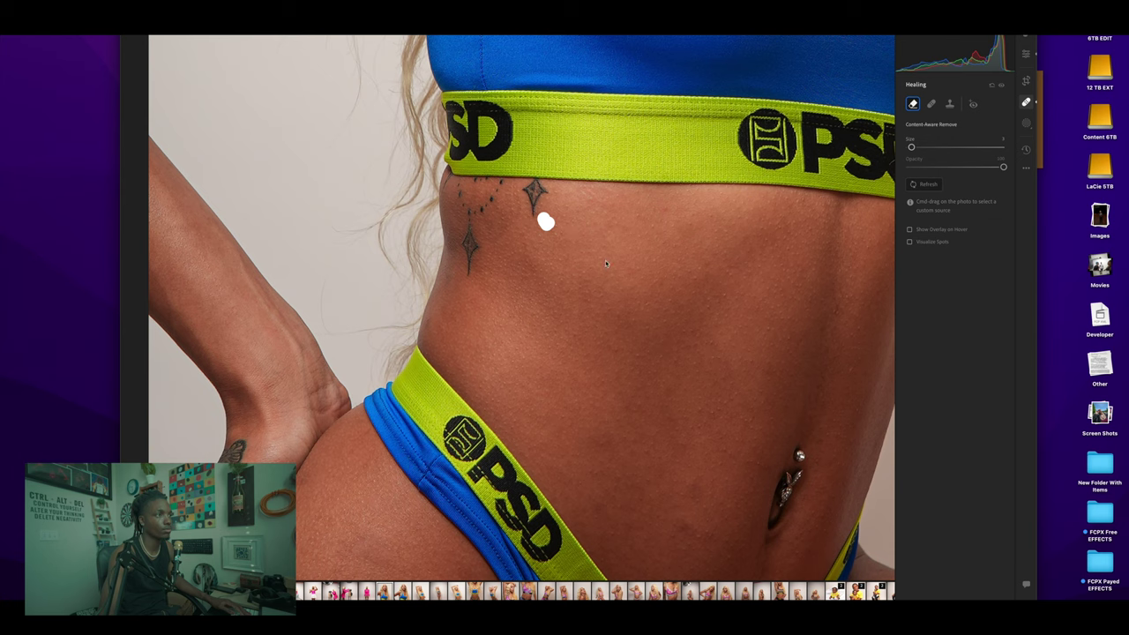
Remove the skin blemishes on the waist and upper arm and the dark mole on the shoulder with Content-Aware Remove.
left_click_drag(584, 207, 581, 223)
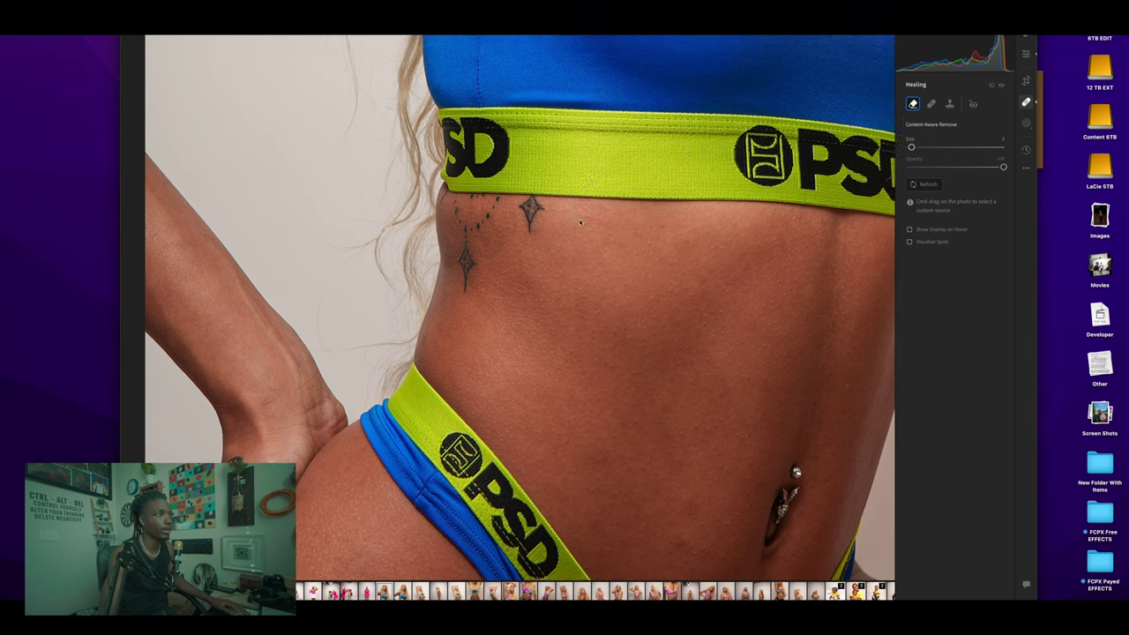
scroll(581, 223, "up", 15)
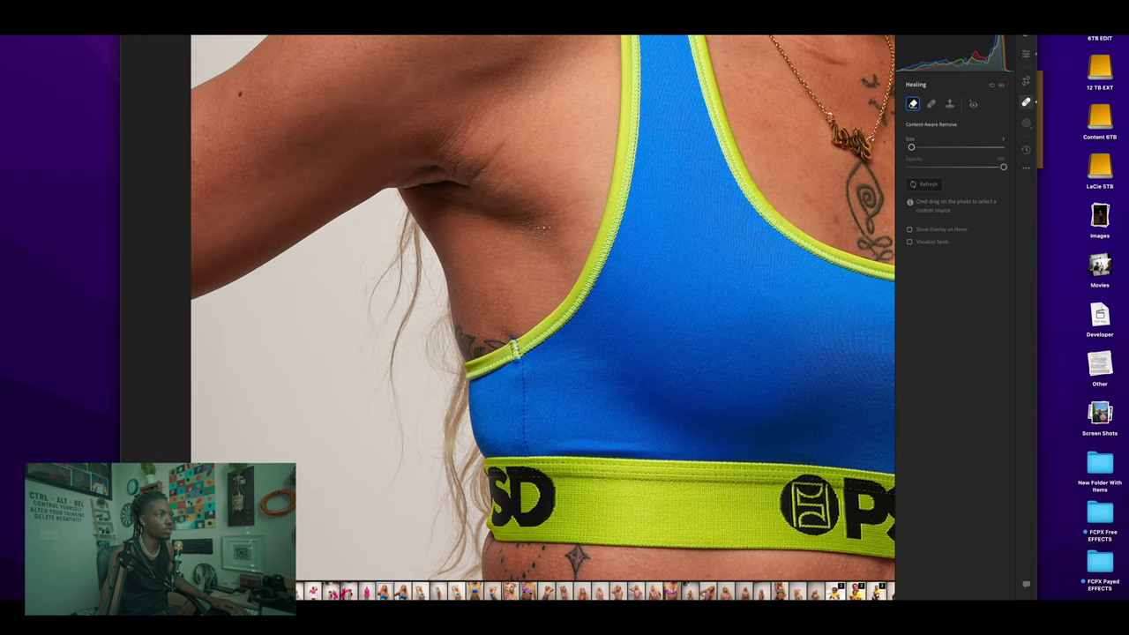
scroll(542, 228, "up", 10)
scroll(541, 228, "left", 10)
left_click_drag(376, 202, 388, 204)
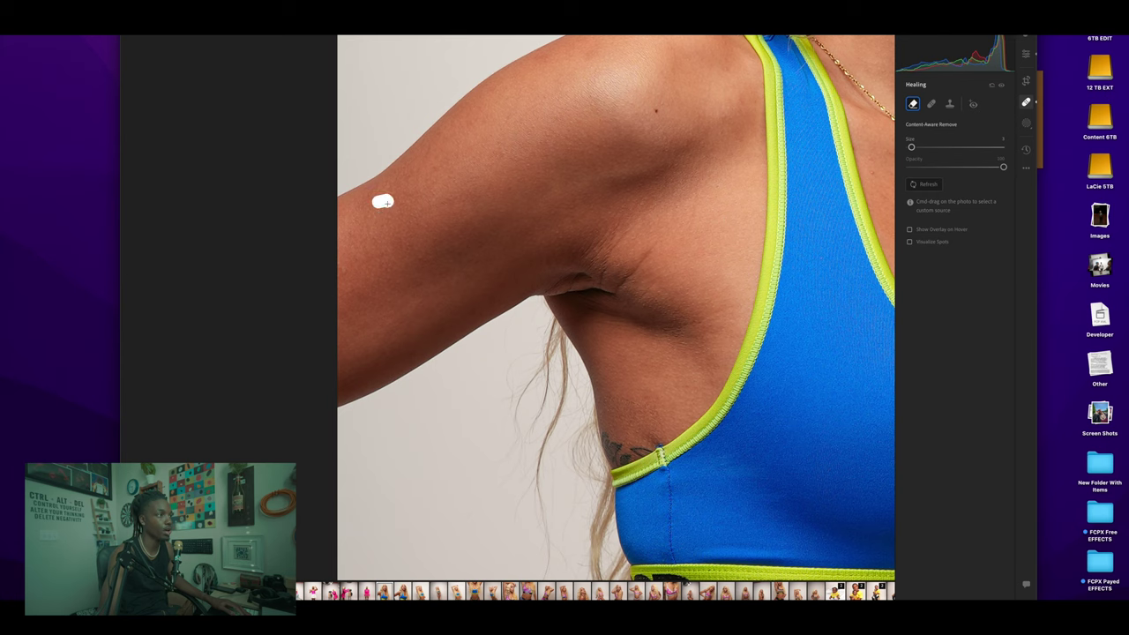
left_click(658, 113)
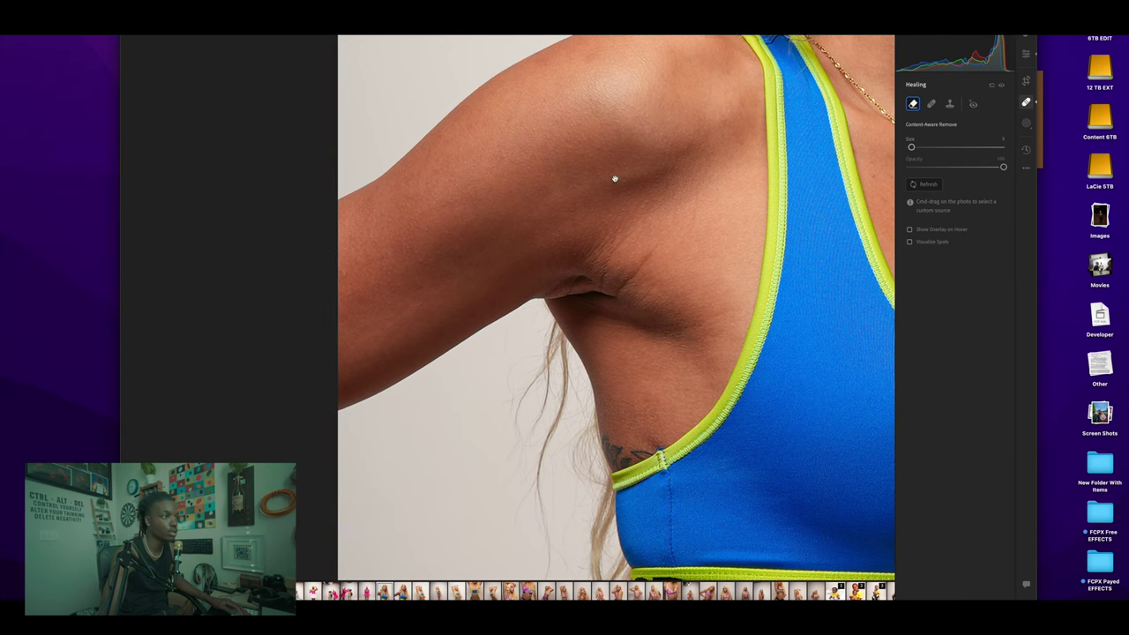
Remove the small blemishes beside the armpit edge of the top and on the upper chest next to the necklace.
scroll(615, 179, "right", 6)
left_click(564, 186)
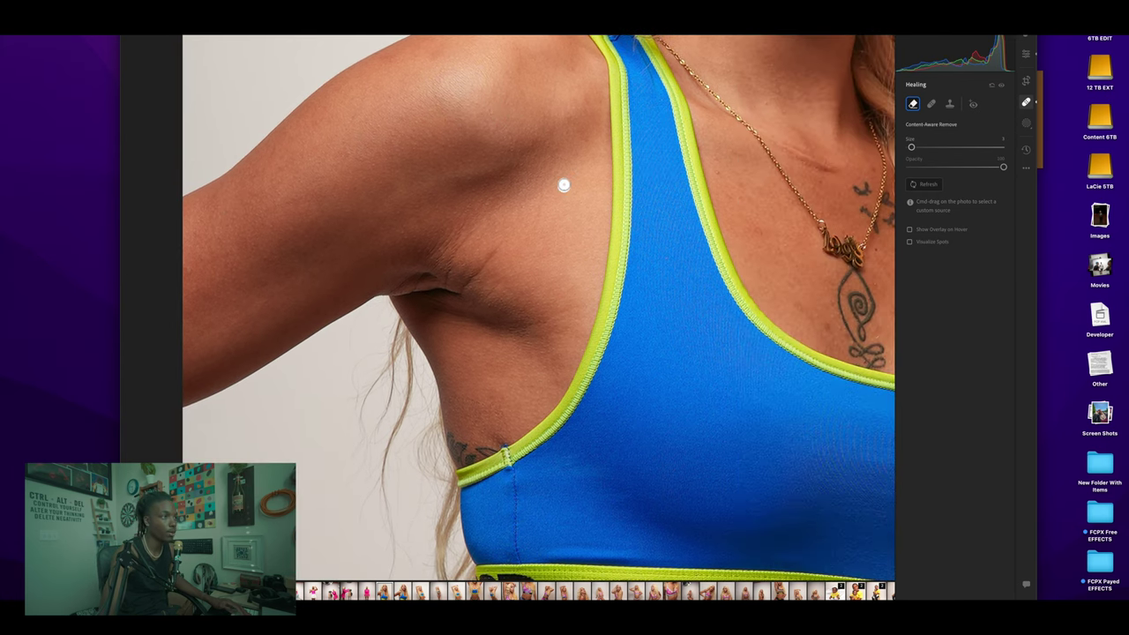
left_click(730, 173)
left_click(741, 186)
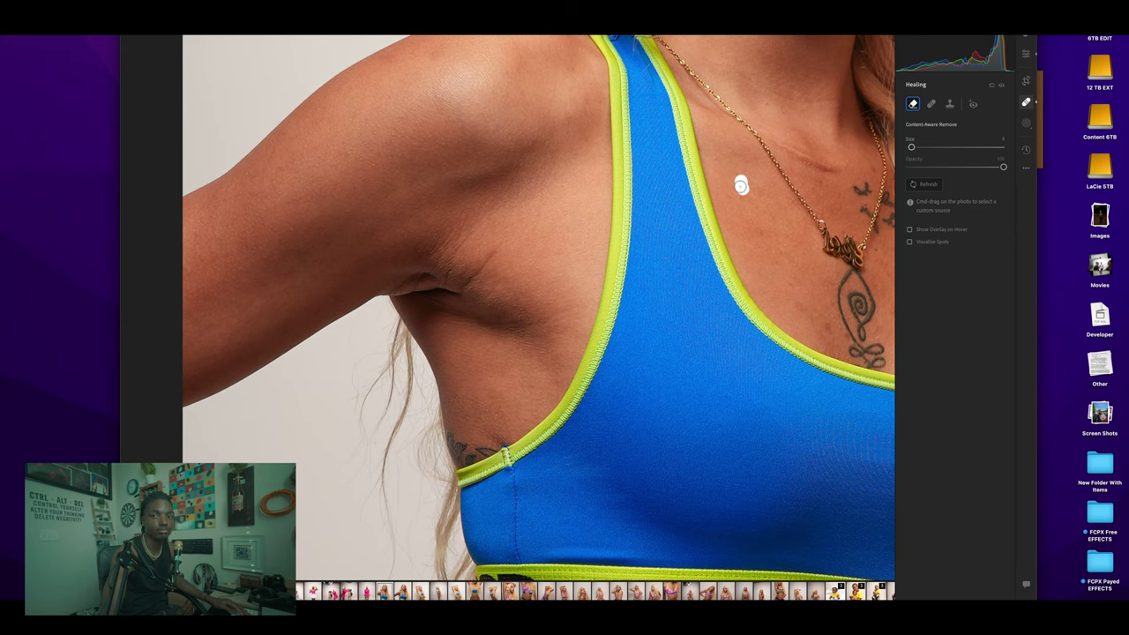
scroll(741, 185, "right", 5)
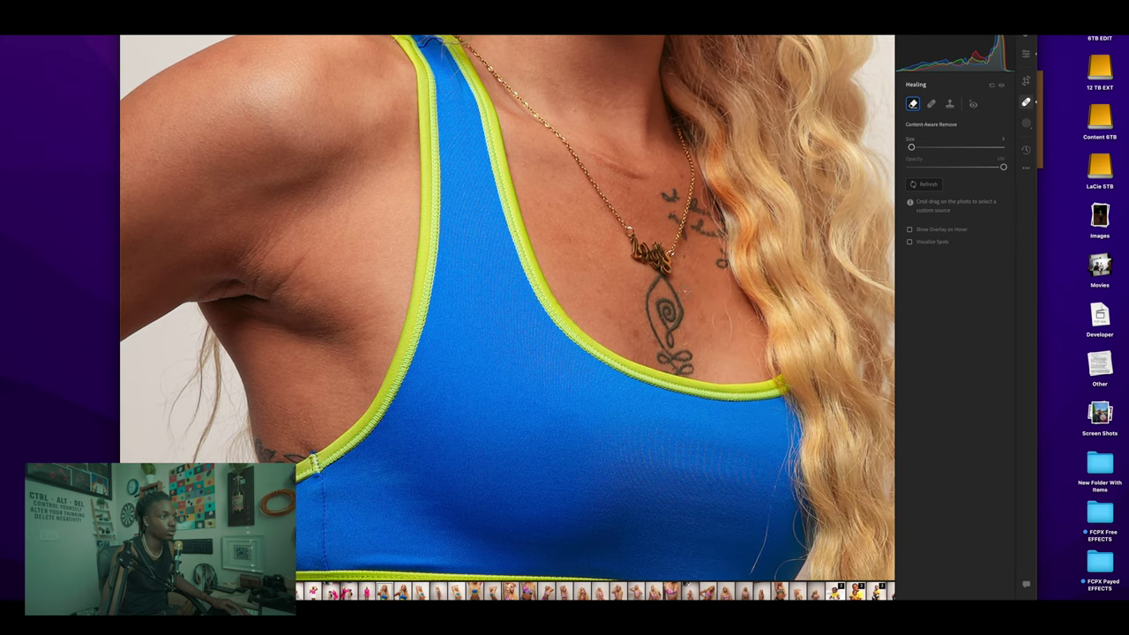
scroll(688, 293, "up", 5)
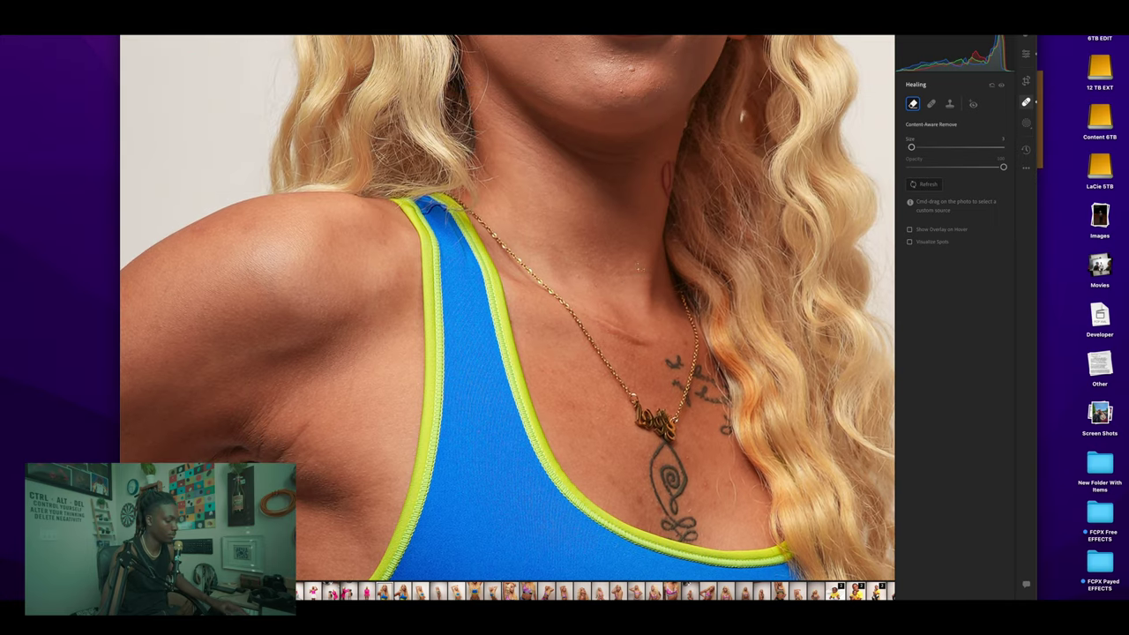
Hide the histogram and switch to the over-the-shoulder portrait in the black racing top.
key("super+0")
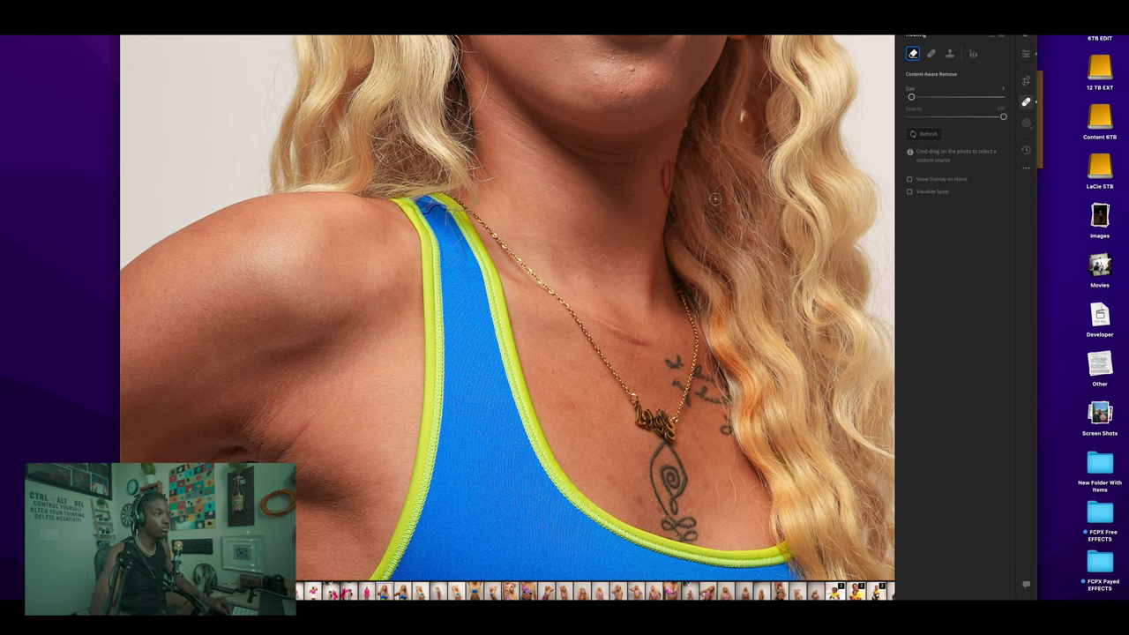
scroll(658, 180, "up", 2)
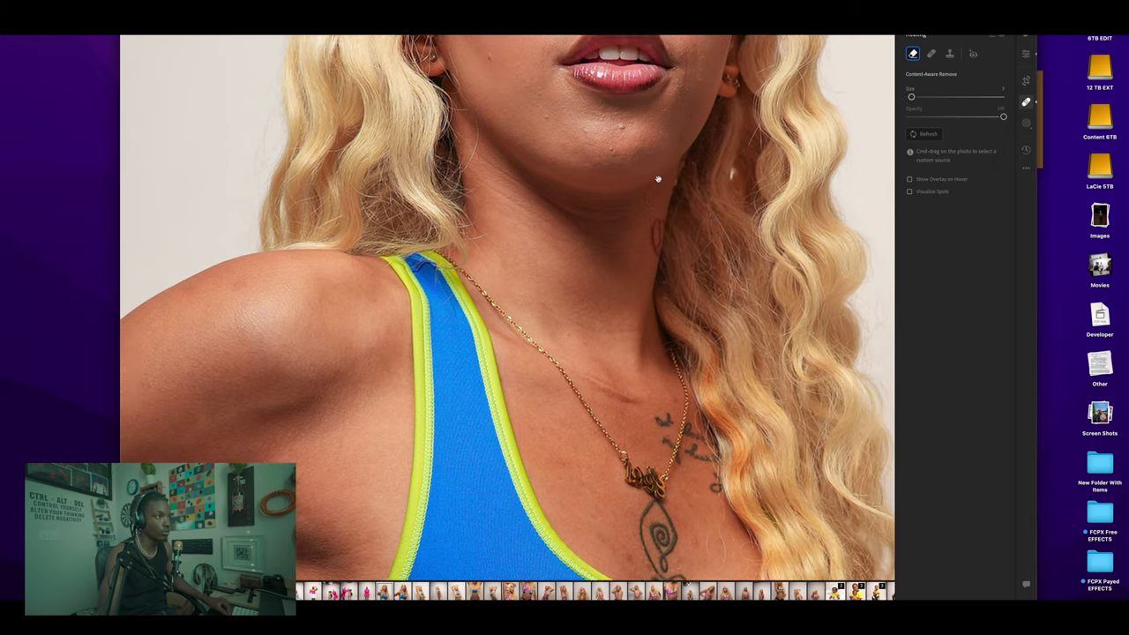
scroll(658, 179, "up", 2)
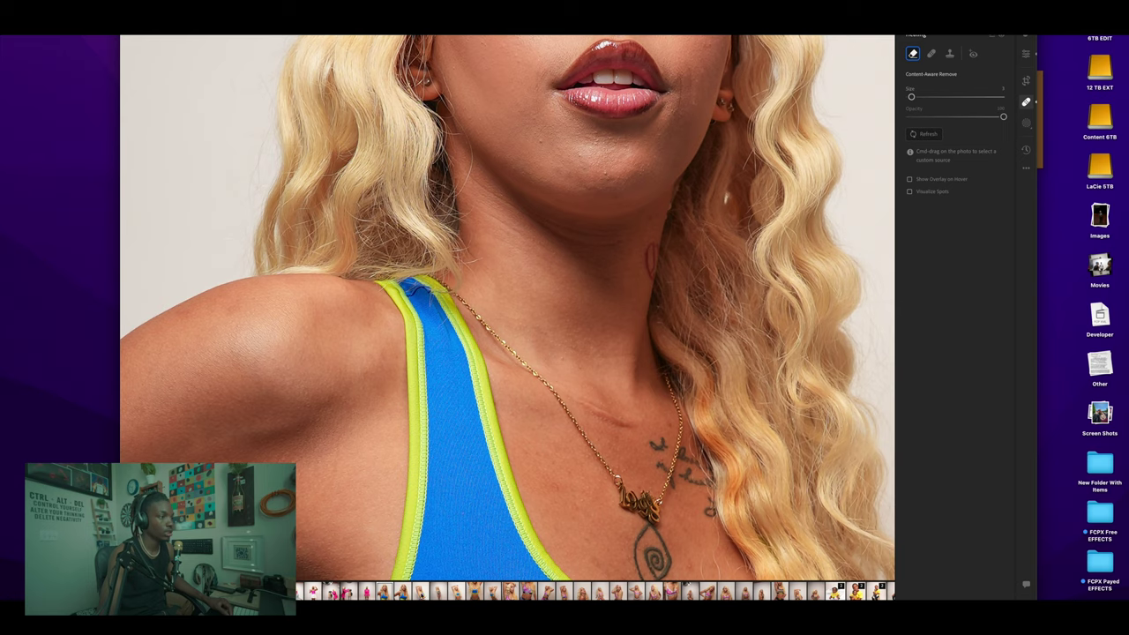
left_click(422, 593)
key("Right")
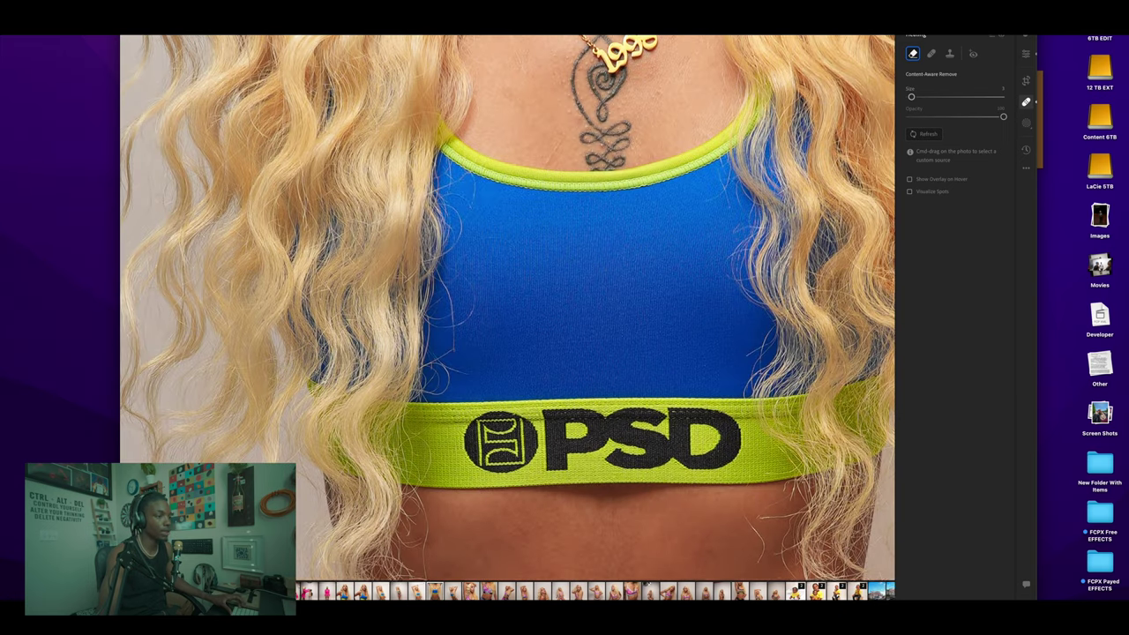
key("Right")
key("Right")
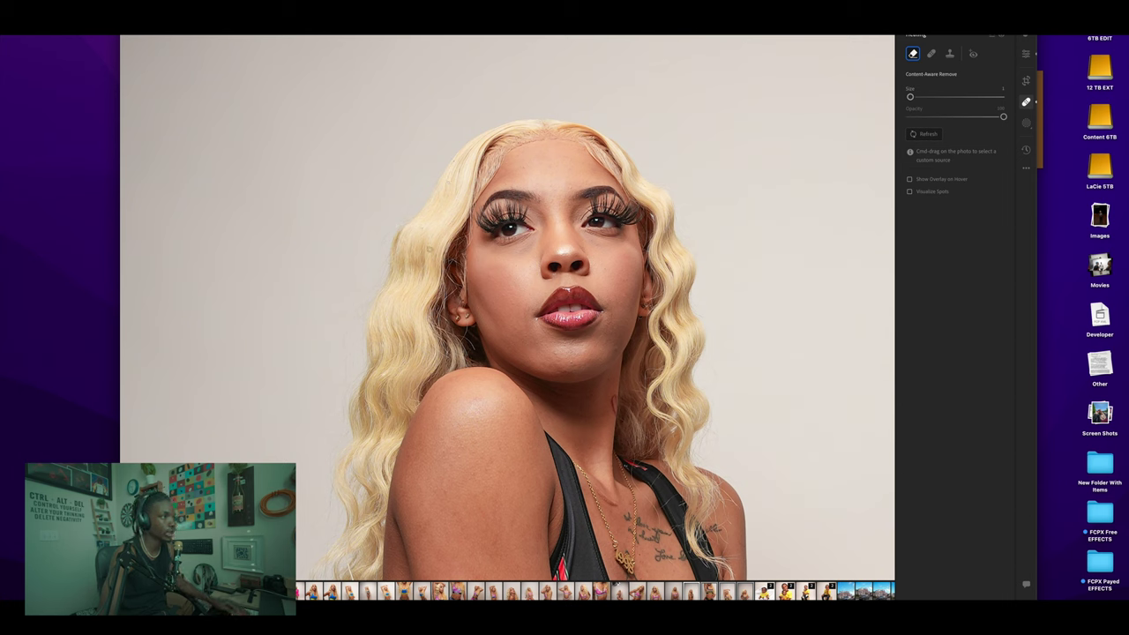
Brush over the uneven wig hairline above the forehead with Content-Aware Remove.
key("]")
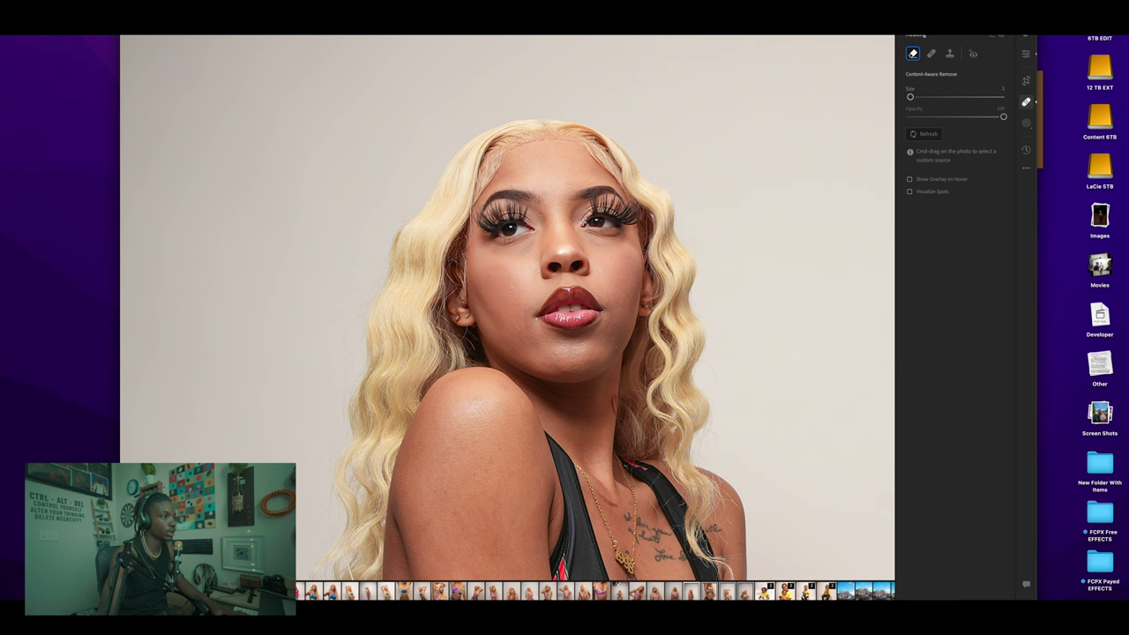
key("super+equal")
key("super+equal")
scroll(582, 224, "up", 15)
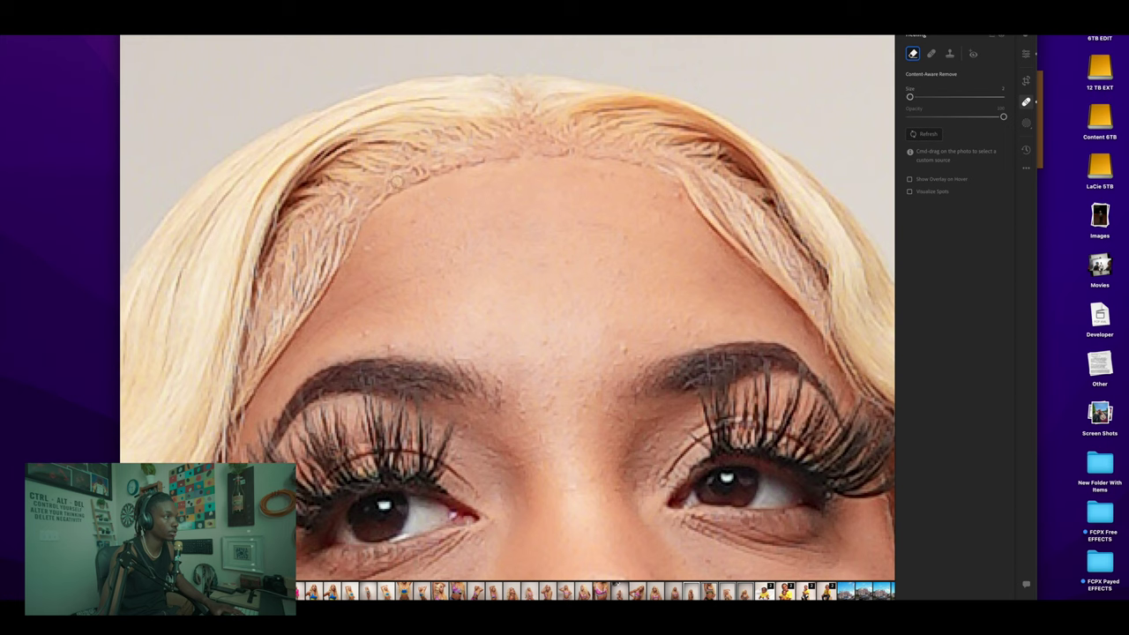
left_click_drag(384, 202, 434, 175)
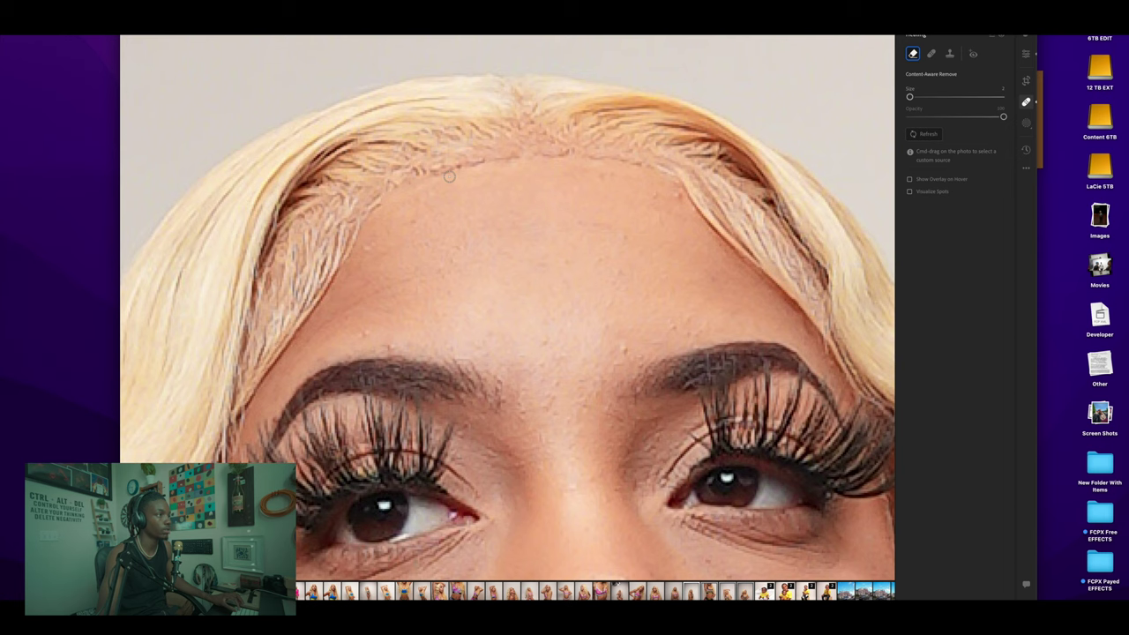
key("super+0")
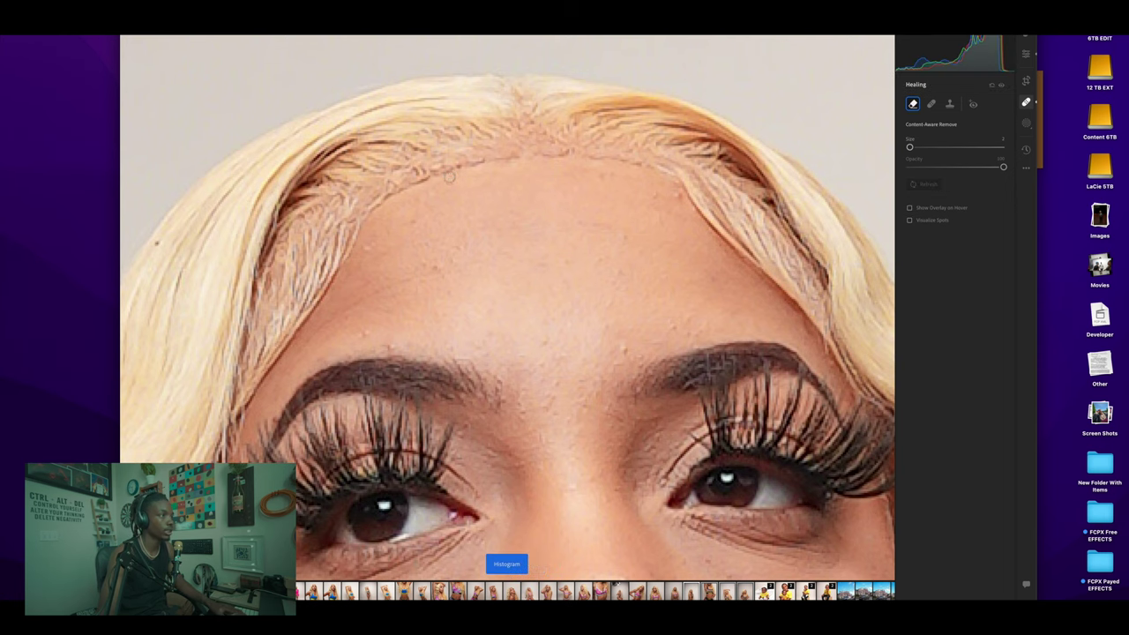
key("super+0")
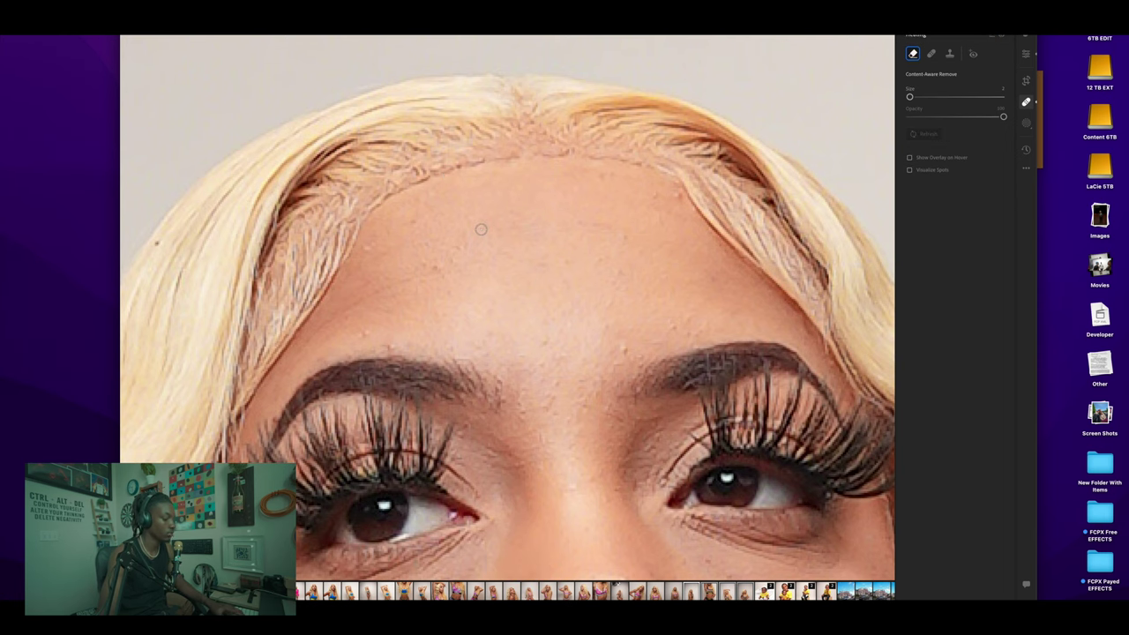
Review the full portrait and the neighbouring photos in the series to choose the next one to retouch.
key("super+minus")
key("super+minus")
key("super+minus")
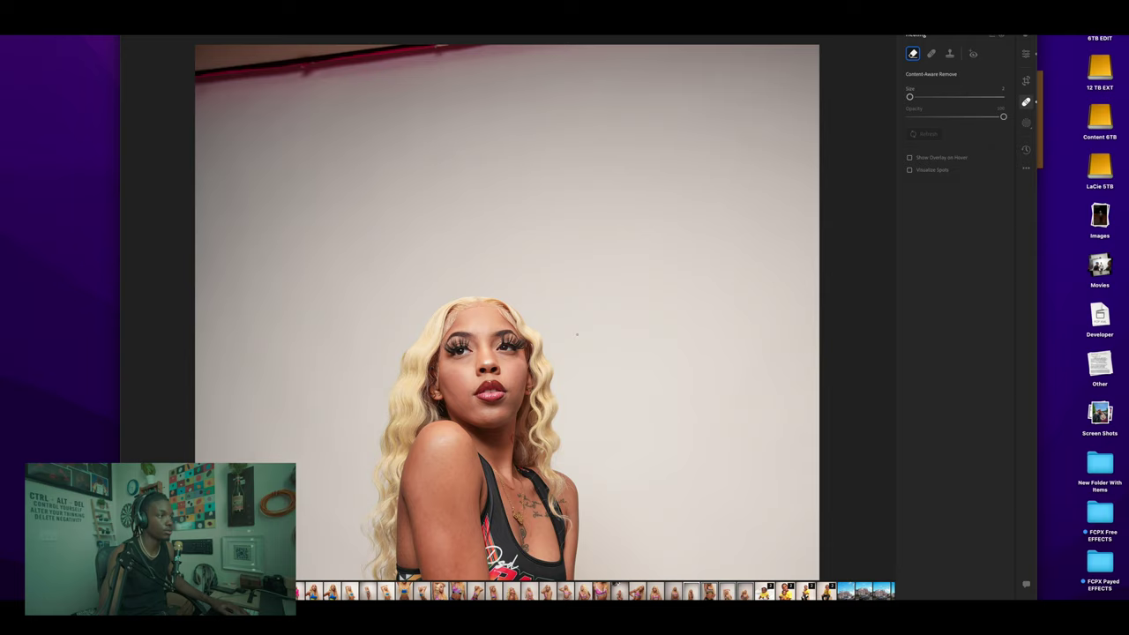
scroll(519, 382, "down", 5)
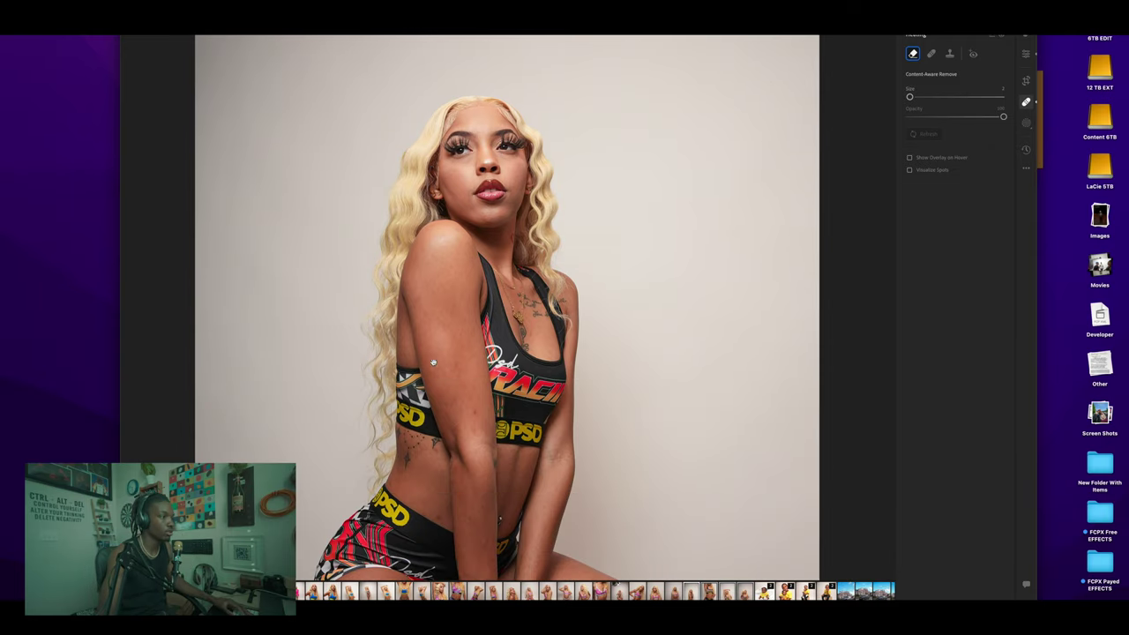
key("bracketright")
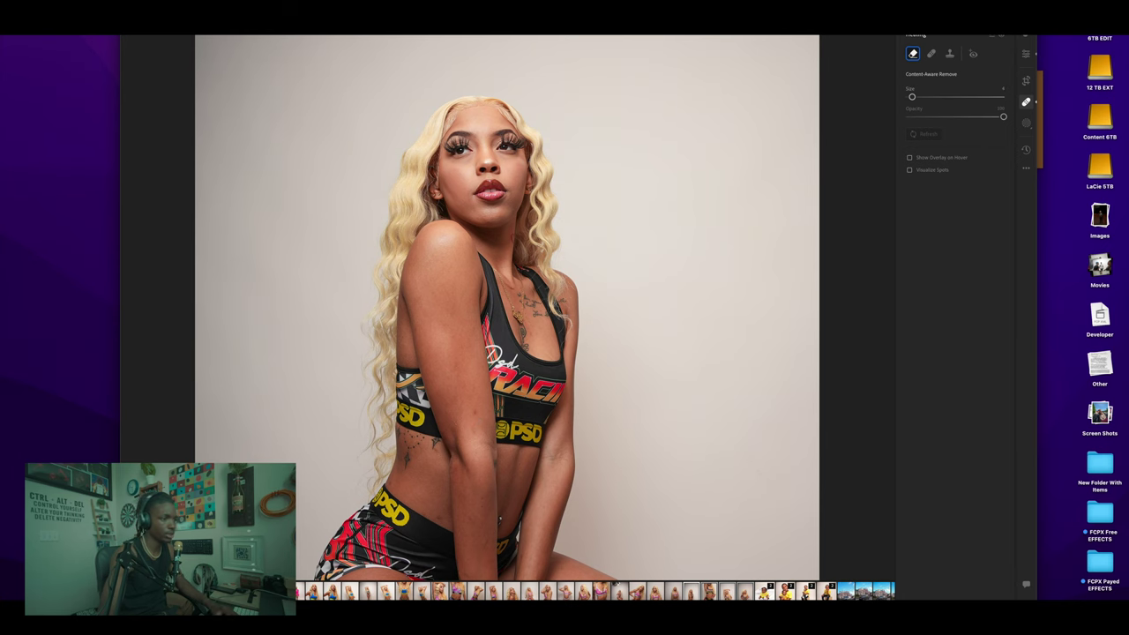
left_click(746, 591)
left_click(710, 592)
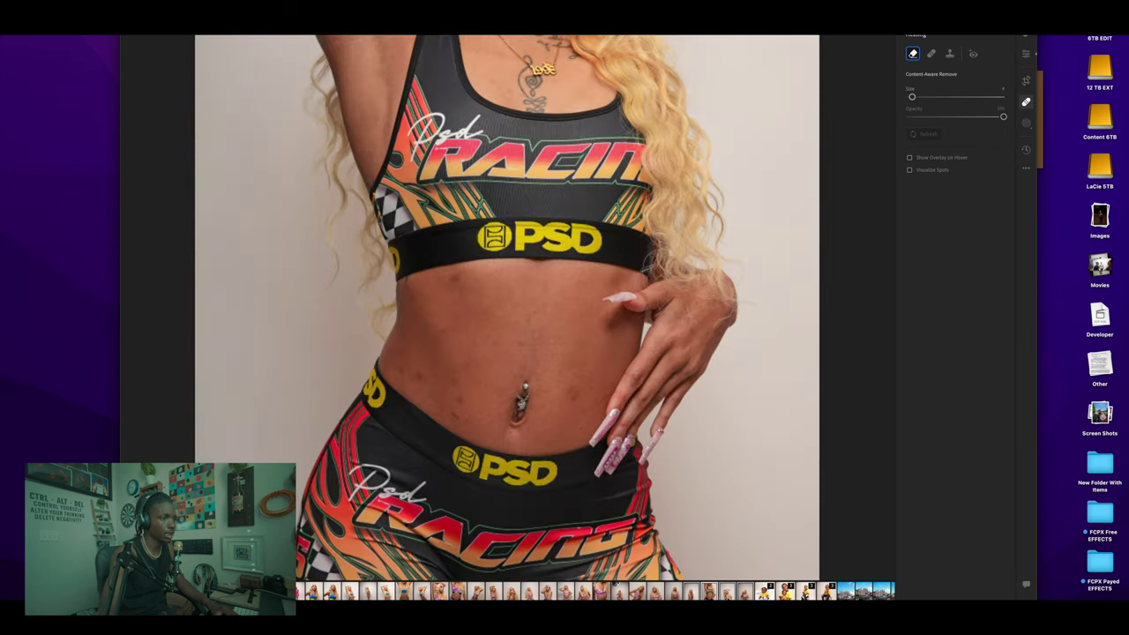
key("Left")
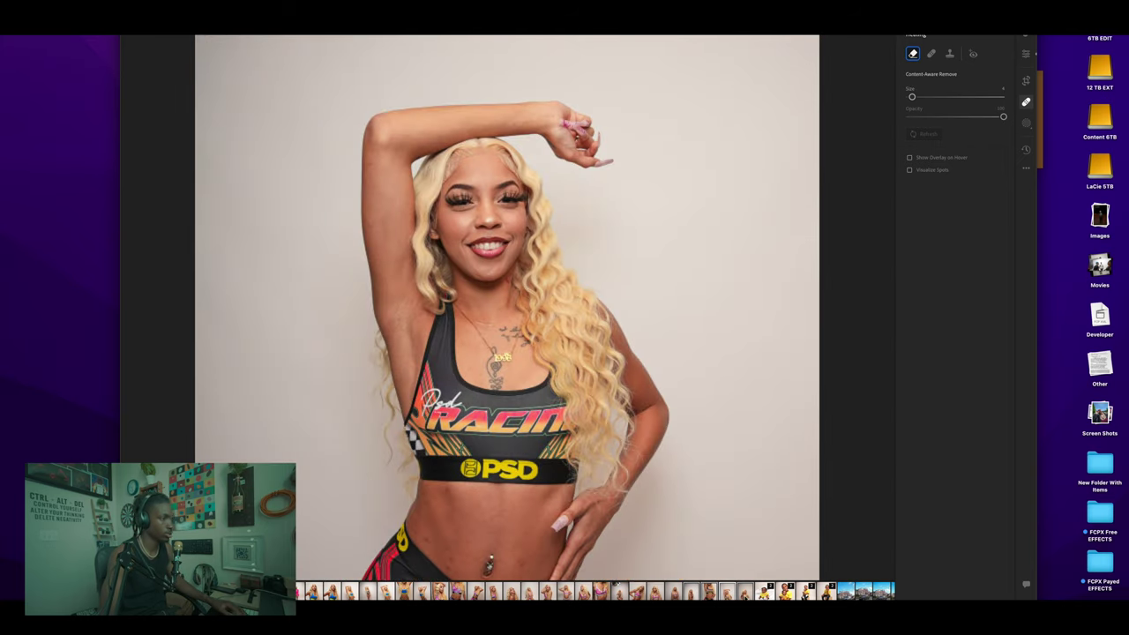
key("Left")
key("Left")
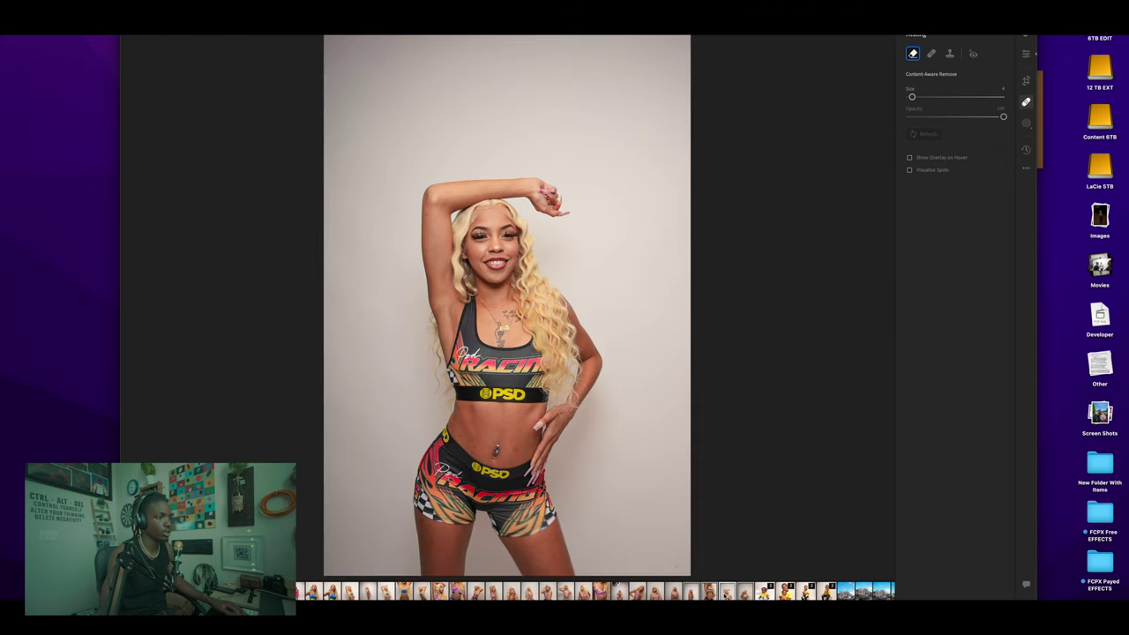
key("Left")
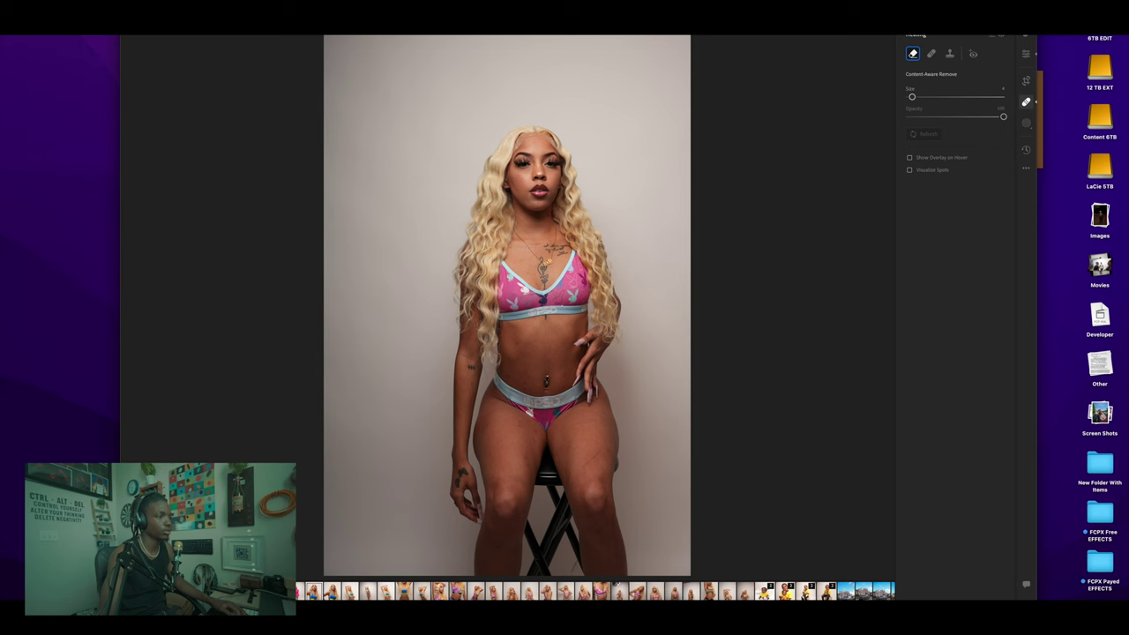
key("Left")
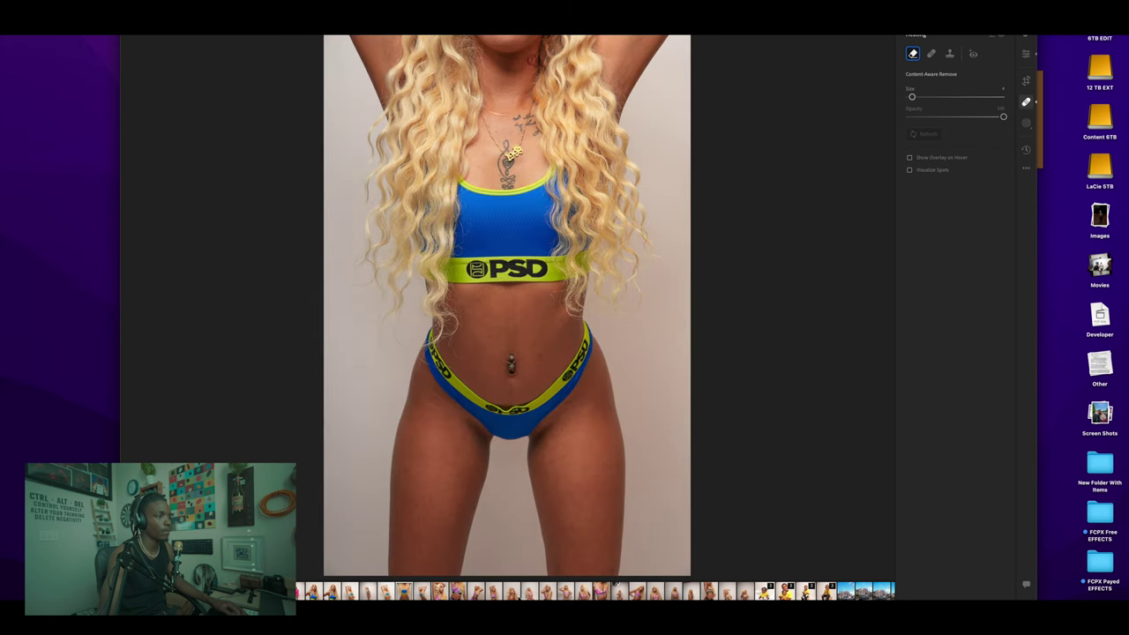
key("Left")
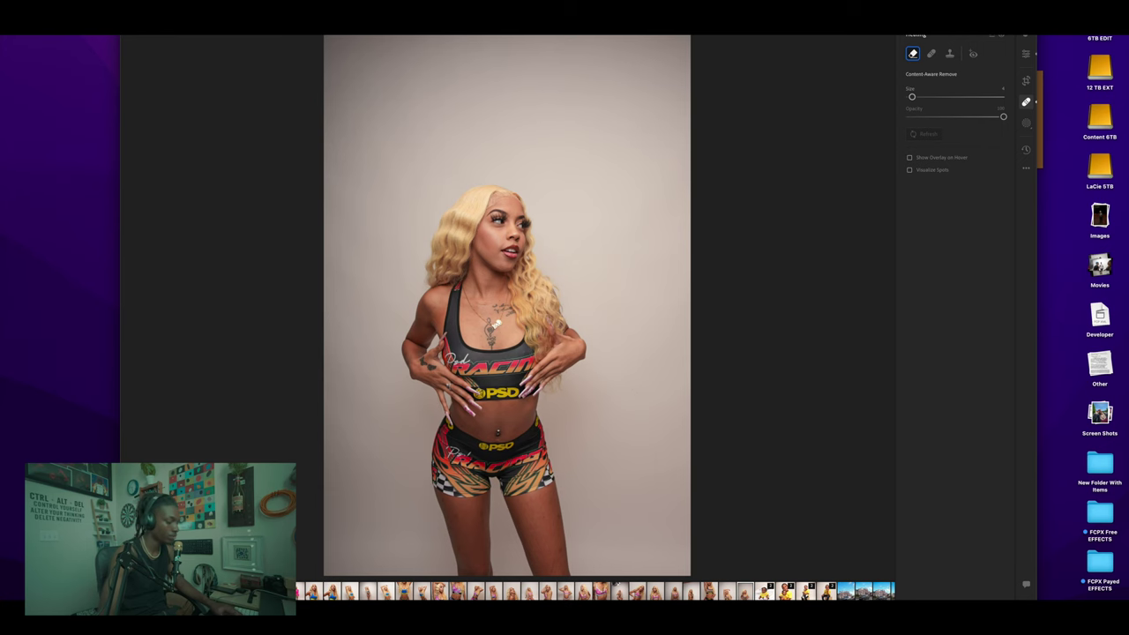
Remove the skin crease at the base of the neck and touch up the thumb in the racing-outfit photo.
key("space")
left_click_drag(400, 355, 588, 367)
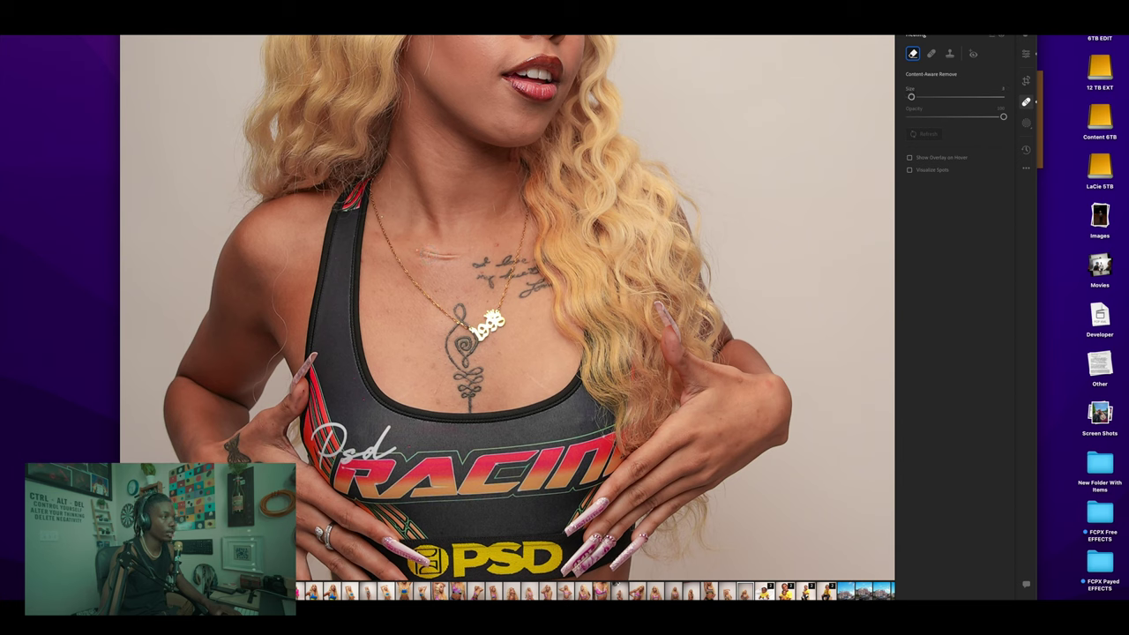
left_click_drag(413, 255, 463, 256)
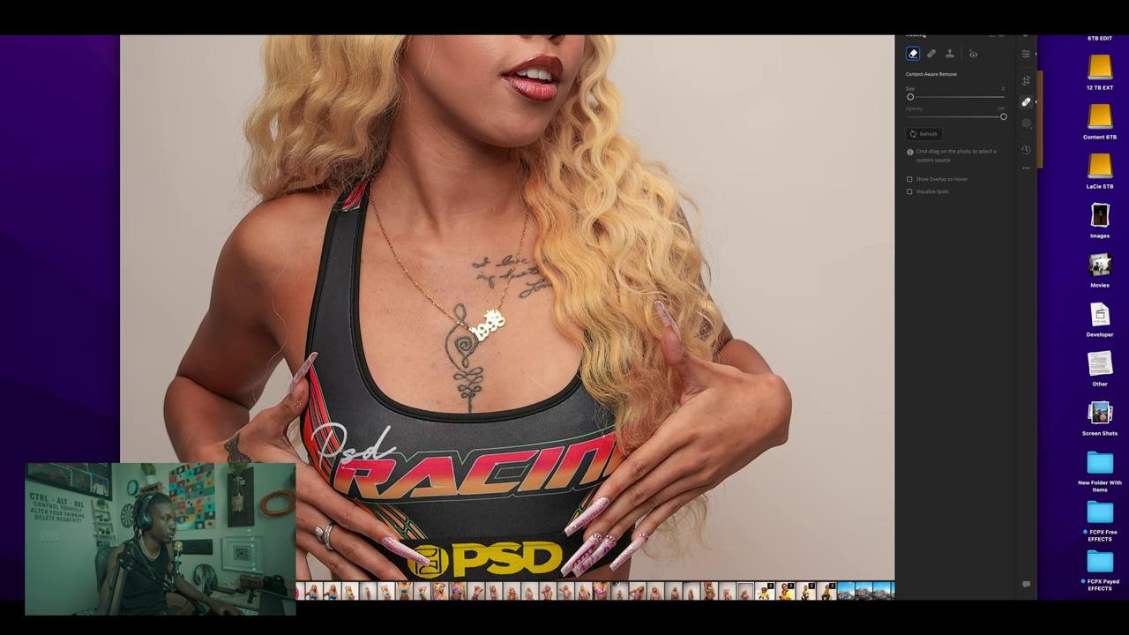
left_click_drag(295, 411, 302, 394)
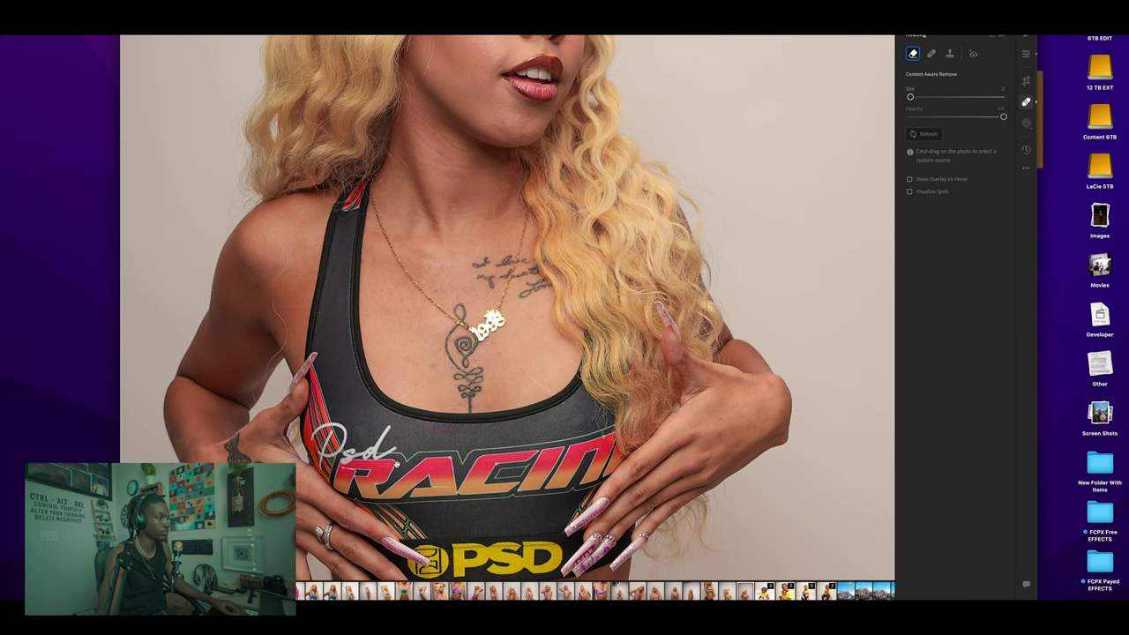
left_click_drag(407, 466, 420, 282)
left_click(459, 306)
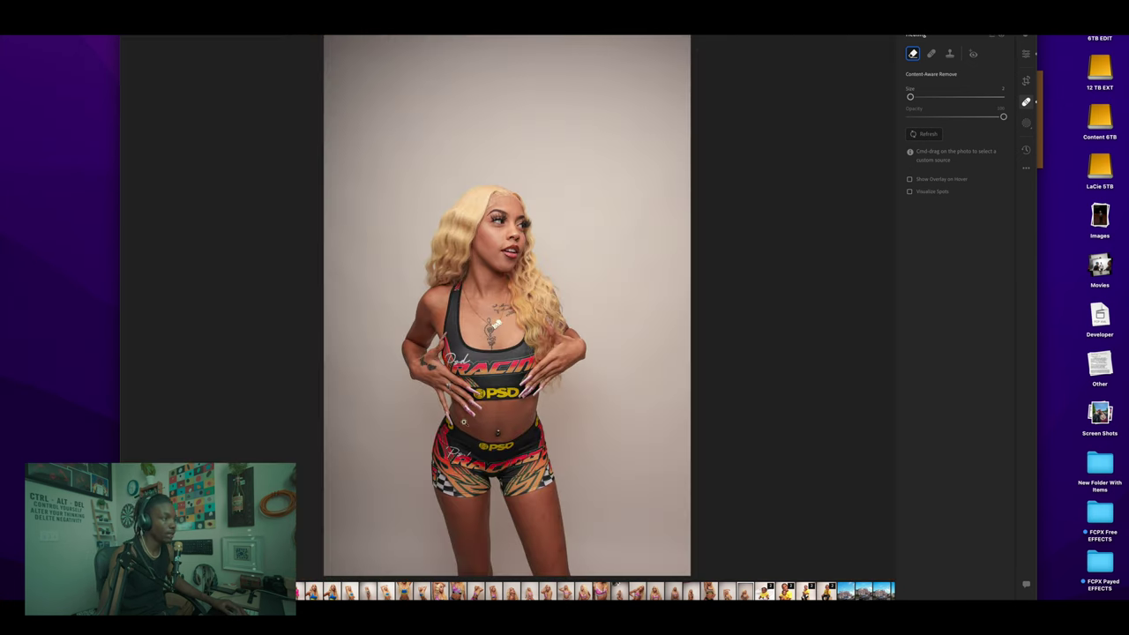
Remove the dark spots and scar lines from both thighs below the racing shorts with Content-Aware Remove.
left_click(465, 422)
left_click_drag(482, 451, 510, 147)
scroll(510, 147, "up", 5)
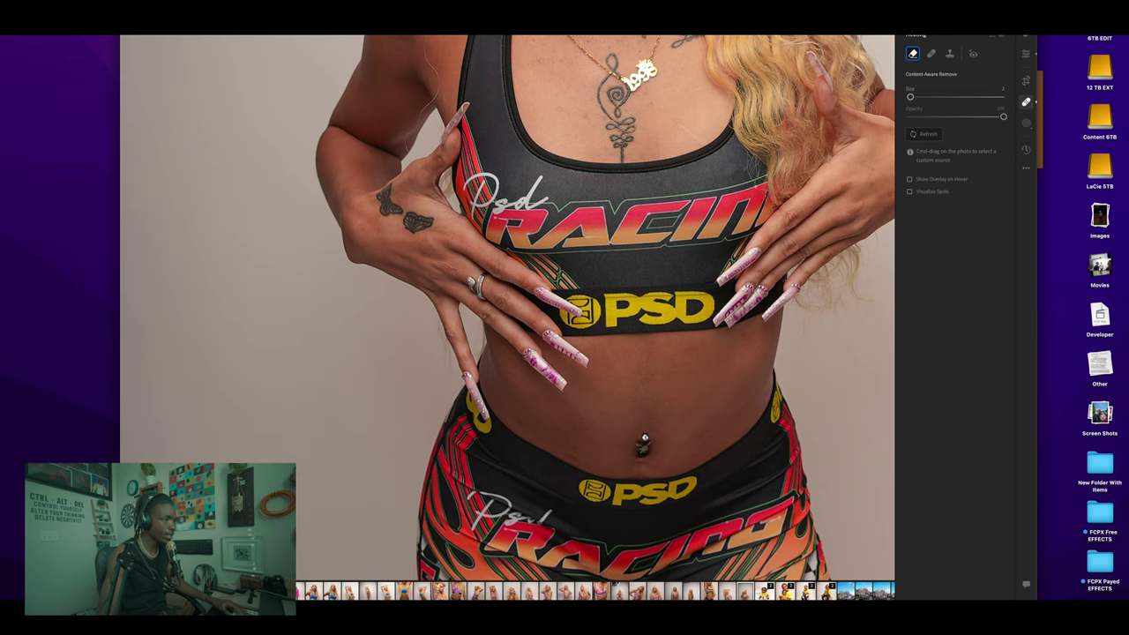
left_click_drag(542, 415, 484, 300)
scroll(484, 301, "down", 3)
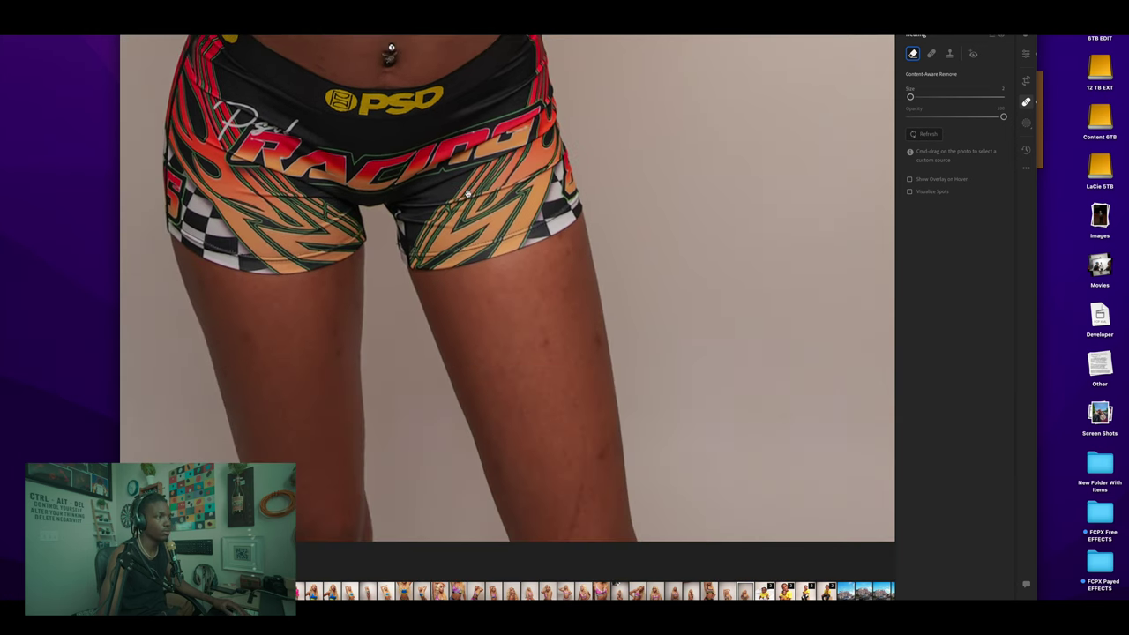
scroll(559, 335, "down", 5)
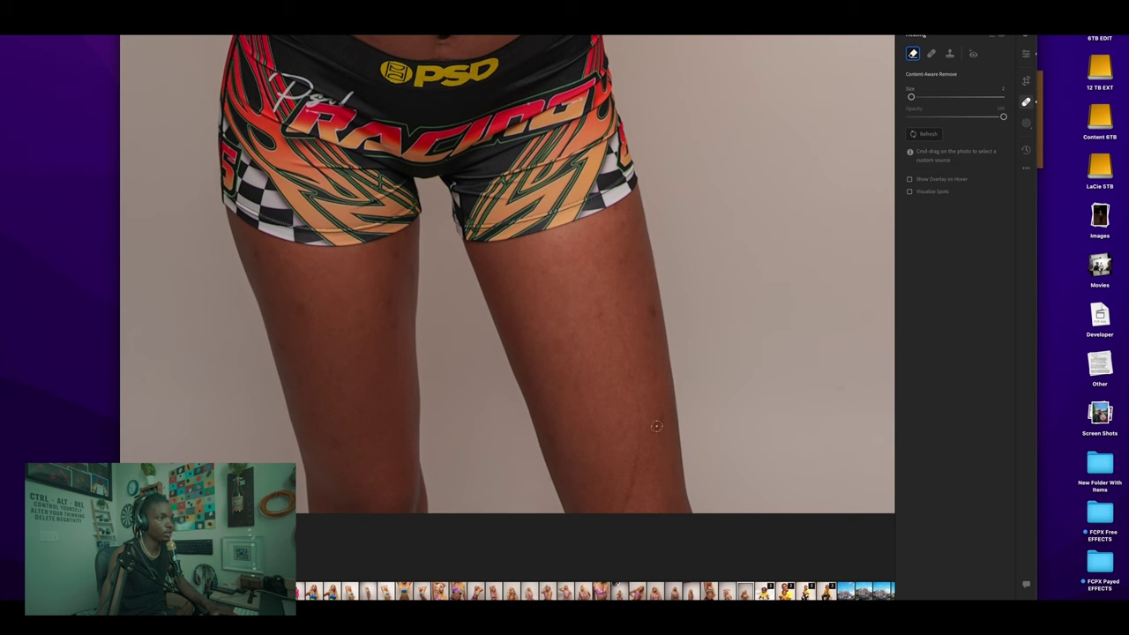
left_click(658, 430)
mouse_move(399, 323)
left_mouse_down()
mouse_move(395, 340)
mouse_move(389, 300)
left_mouse_up()
mouse_move(403, 250)
left_mouse_down()
mouse_move(392, 265)
mouse_move(408, 293)
left_mouse_up()
left_click_drag(253, 249, 257, 270)
mouse_move(638, 407)
left_mouse_down()
mouse_move(638, 466)
mouse_move(621, 513)
left_mouse_up()
scroll(524, 381, "up", 5)
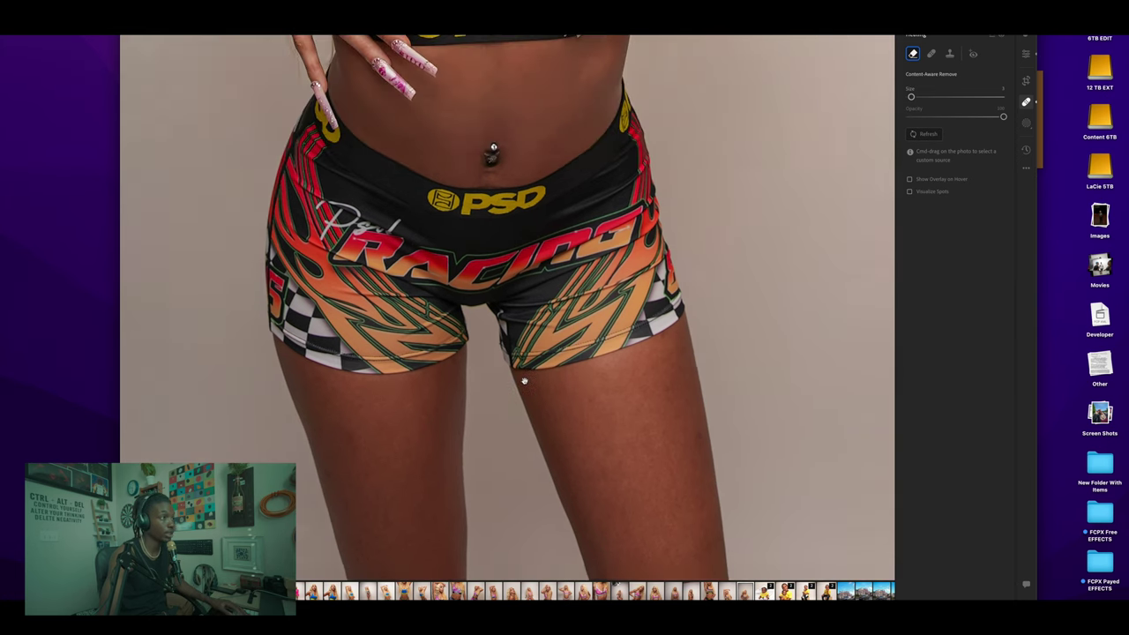
Brush away the marks on both sides of the stomach above the racing shorts with Content-Aware Remove.
left_click_drag(496, 308, 519, 318)
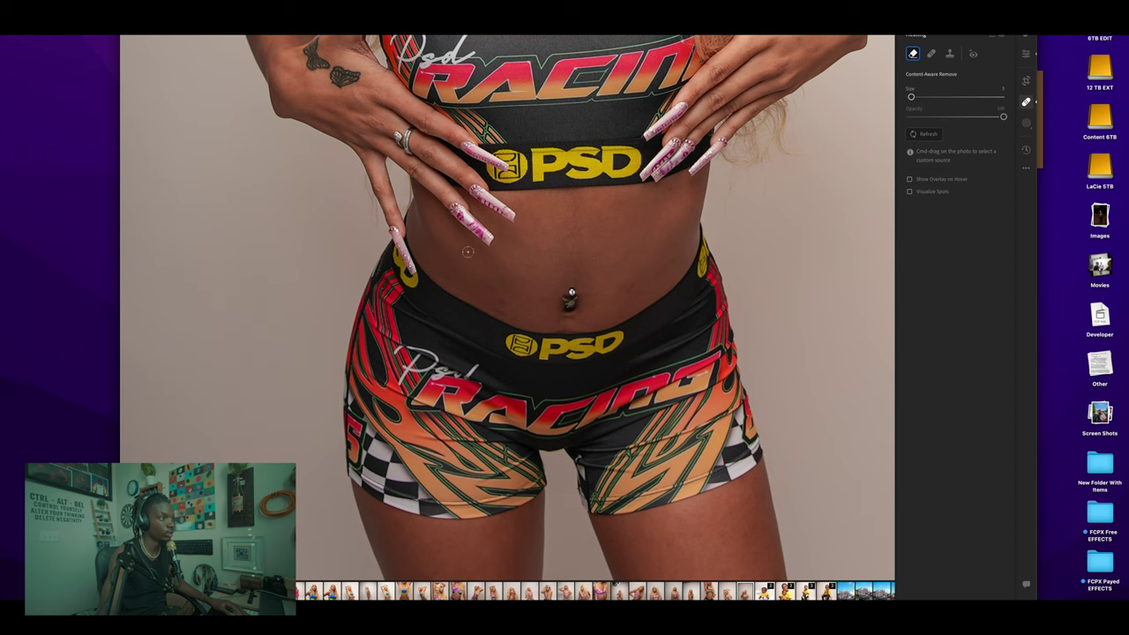
left_click_drag(441, 280, 464, 284)
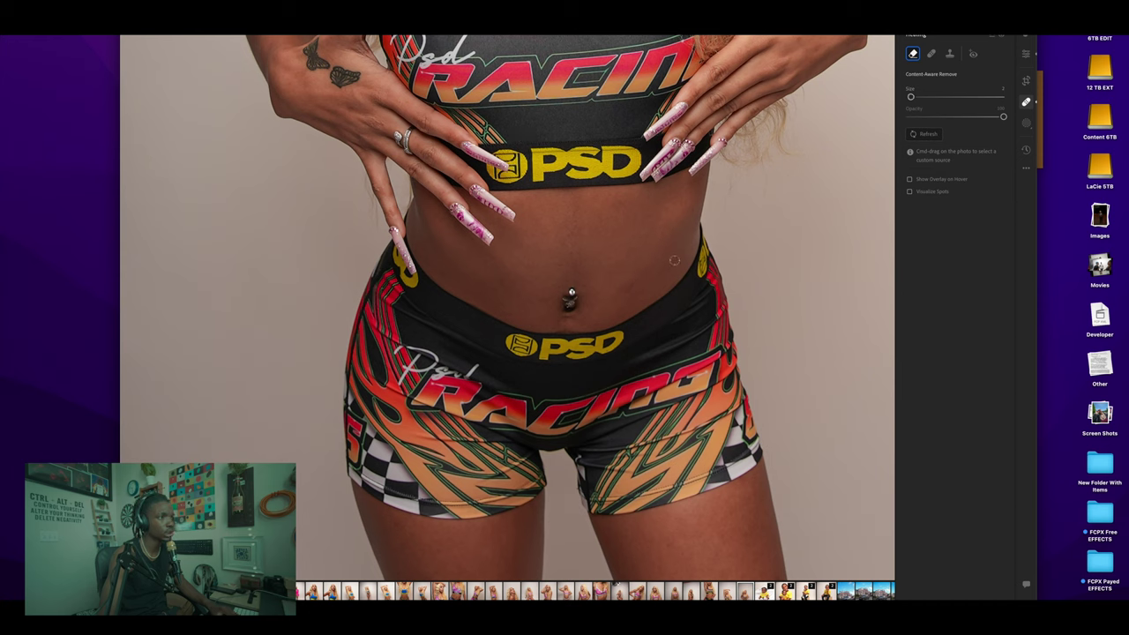
left_click_drag(674, 260, 651, 279)
scroll(554, 316, "down", 5)
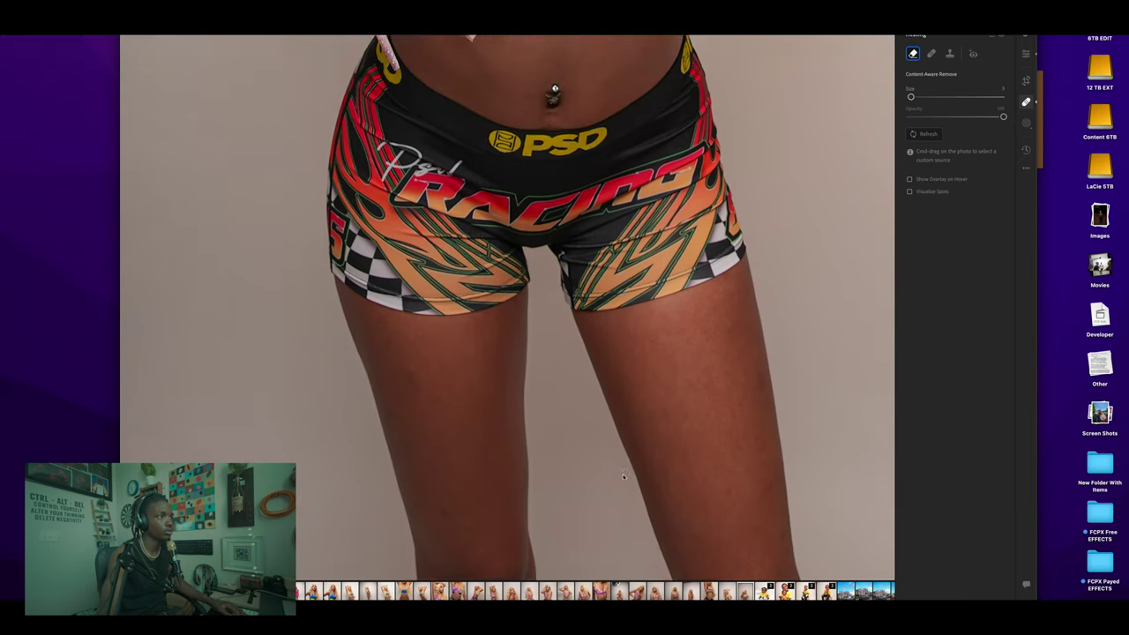
scroll(623, 476, "up", 12)
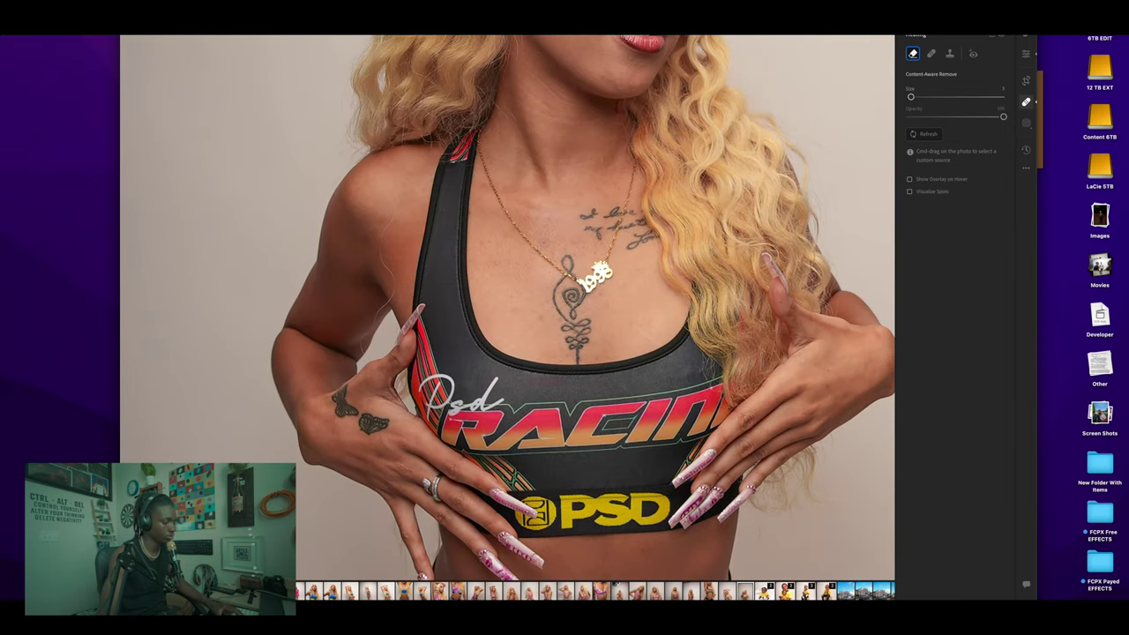
Examine the Heal and Clone healing modes beside the model's face and return to Content-Aware Remove.
key("p")
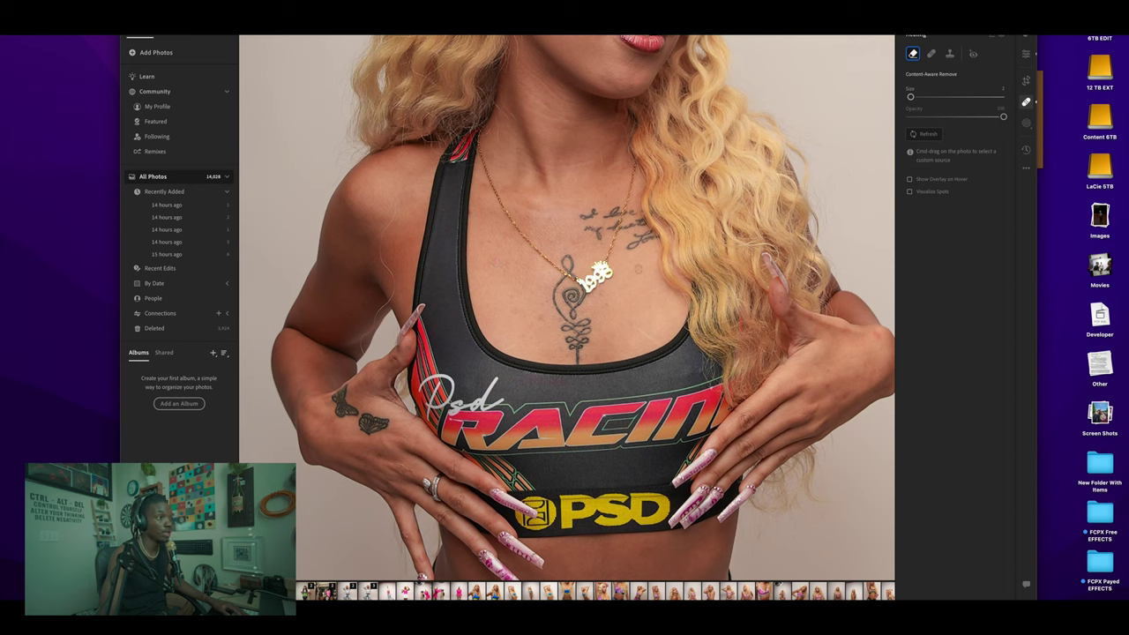
left_click_drag(750, 379, 635, 433)
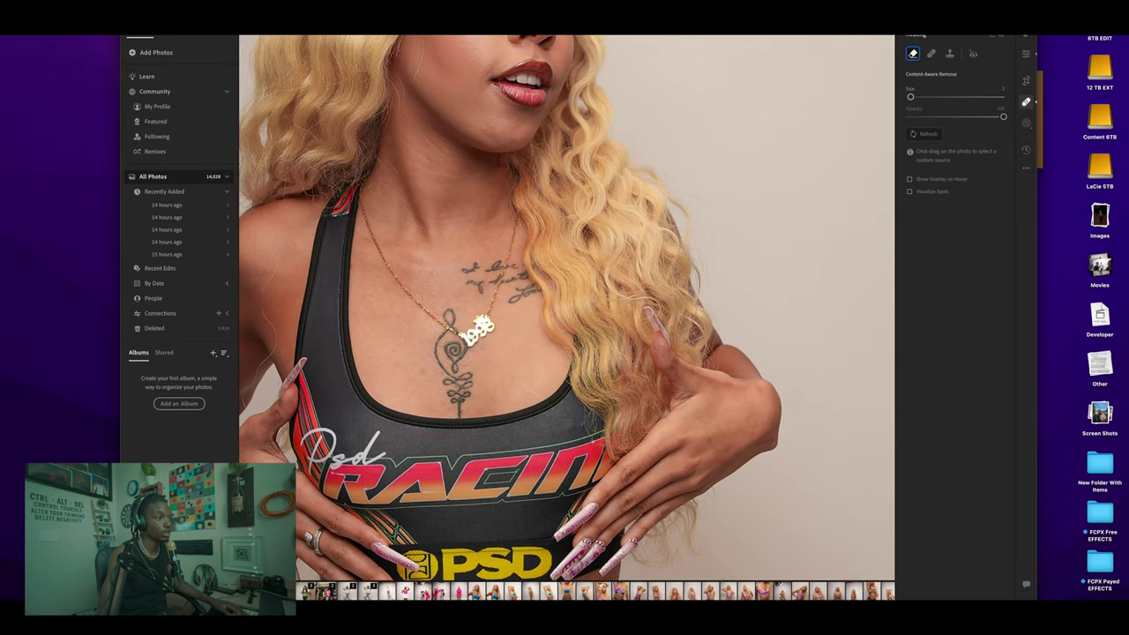
scroll(746, 450, "up", 10)
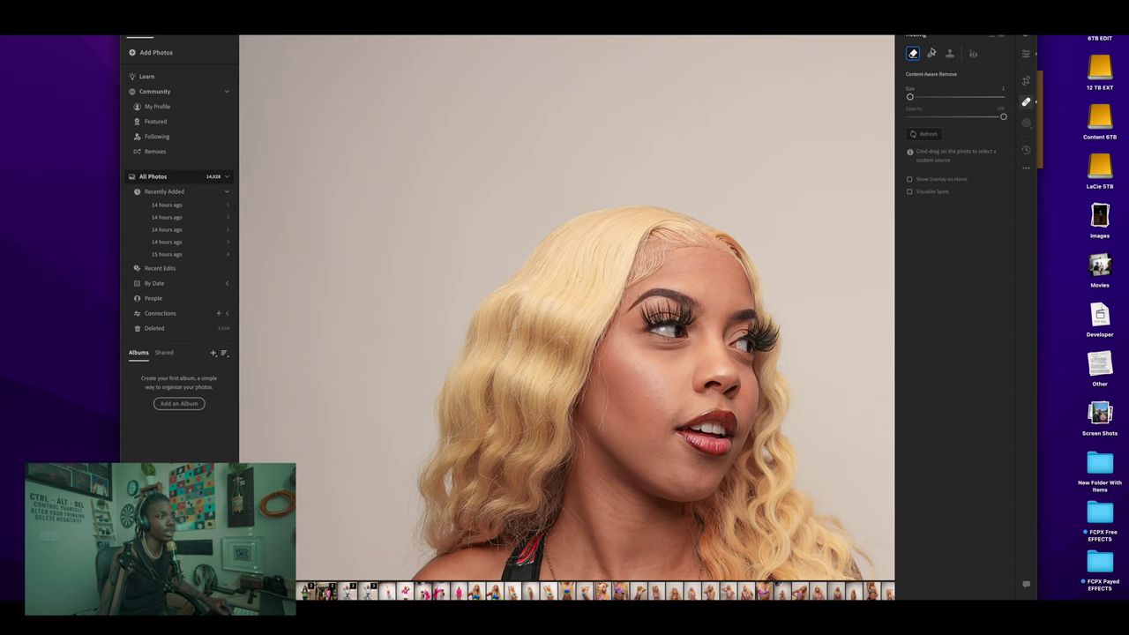
left_click(931, 54)
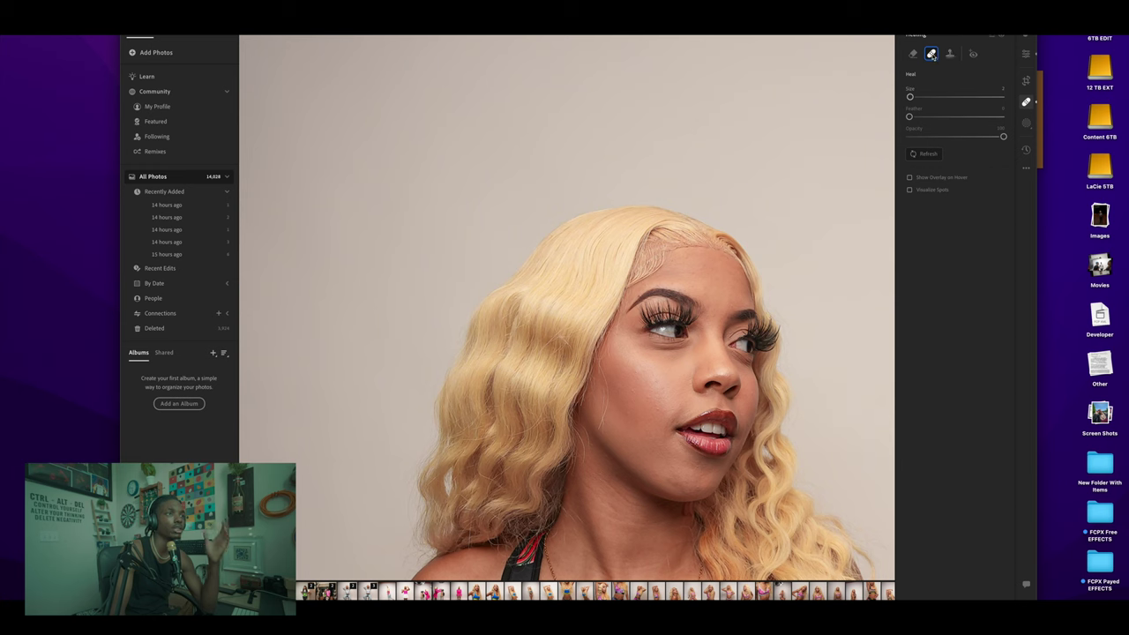
left_click(914, 54)
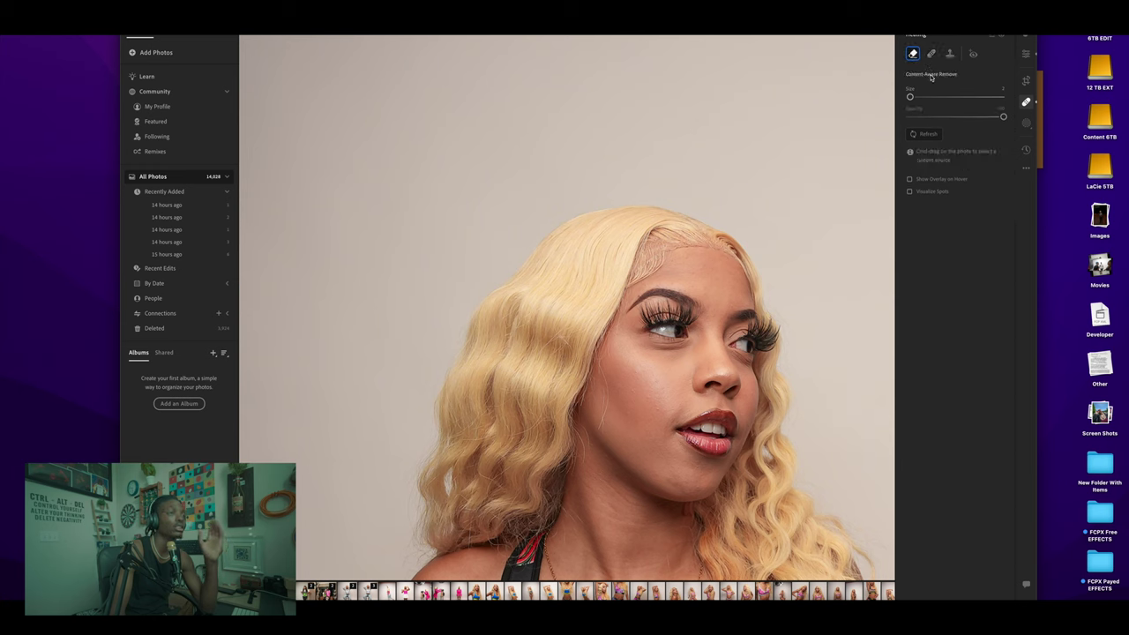
mouse_move(933, 58)
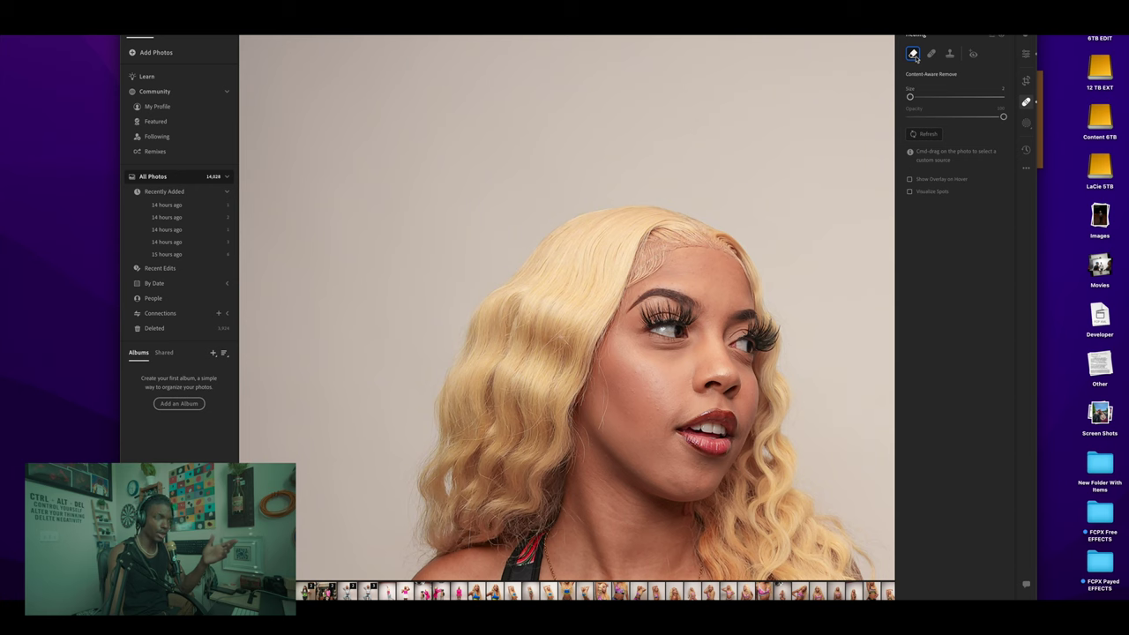
left_click(950, 54)
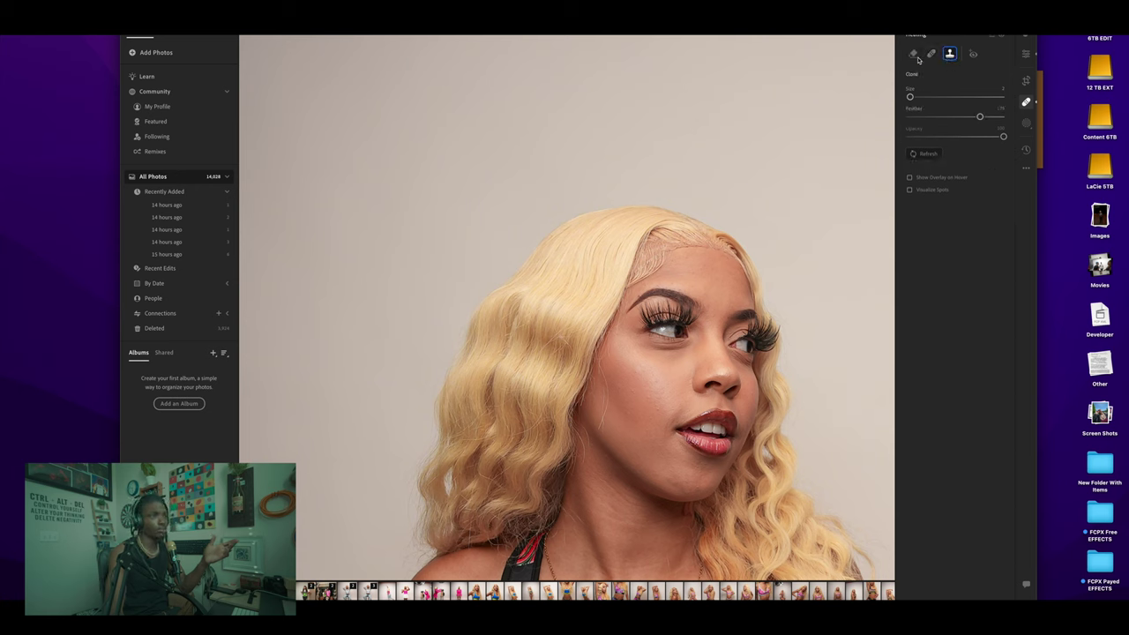
mouse_move(913, 59)
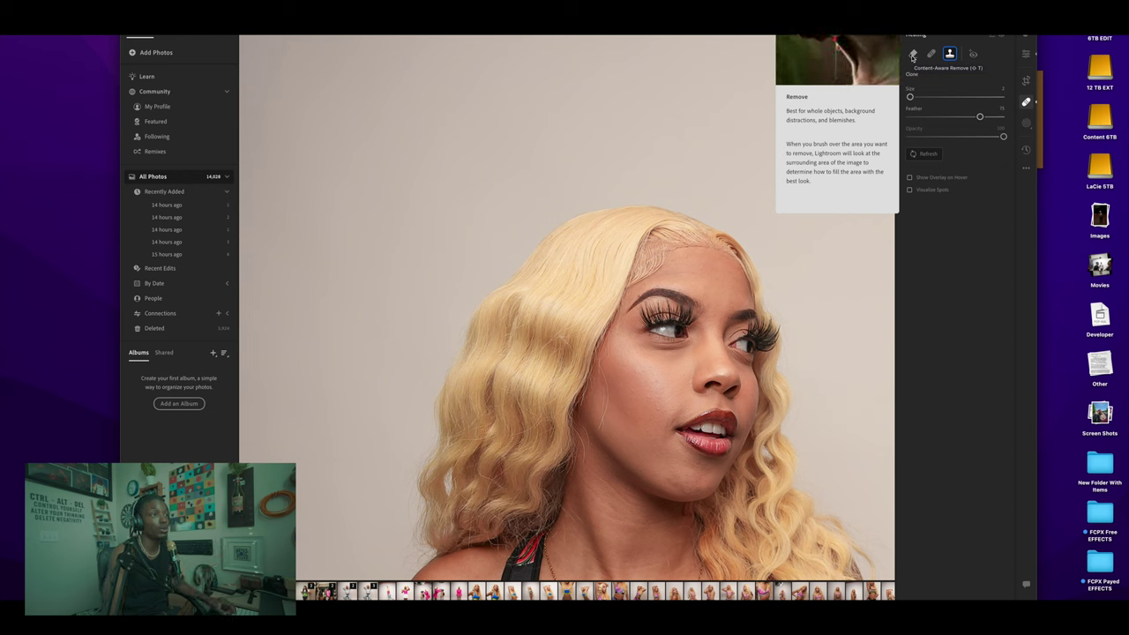
left_click(913, 54)
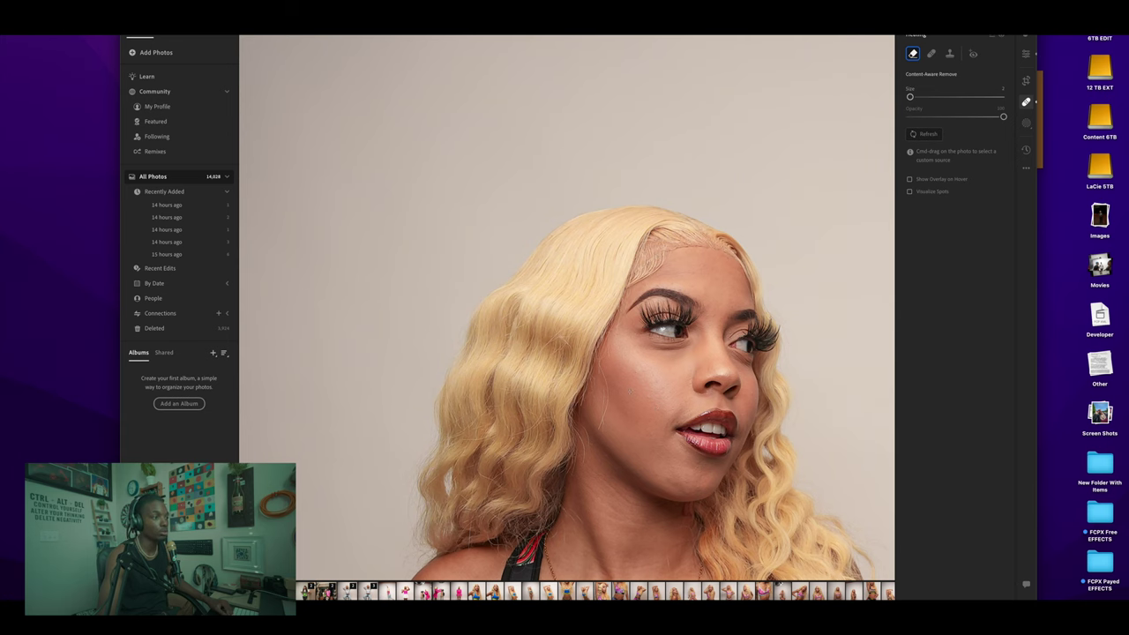
Switch from healing to the Edit adjustments, try orange saturation at -31 in the Color Mixer and settle on 0.
scroll(676, 469, "down", 10)
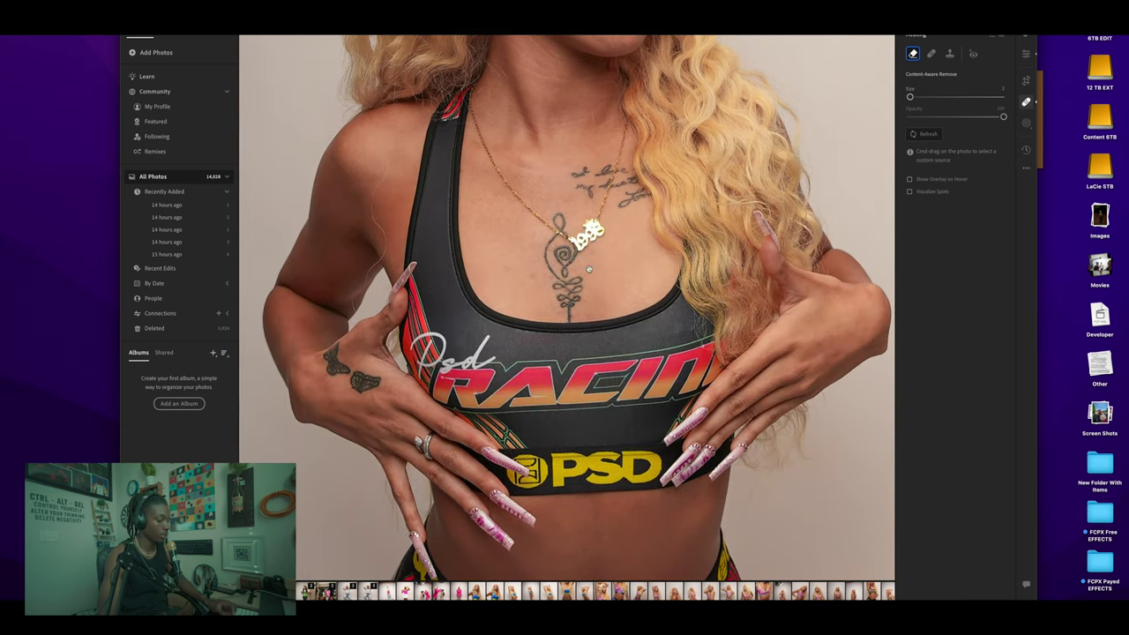
key("super+0")
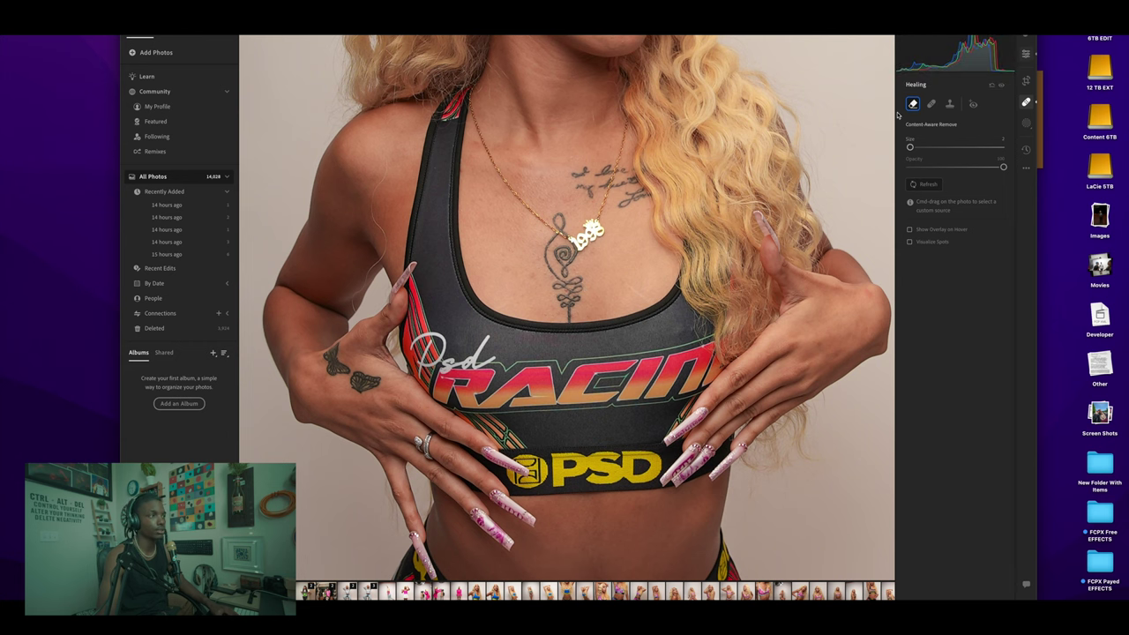
key("e")
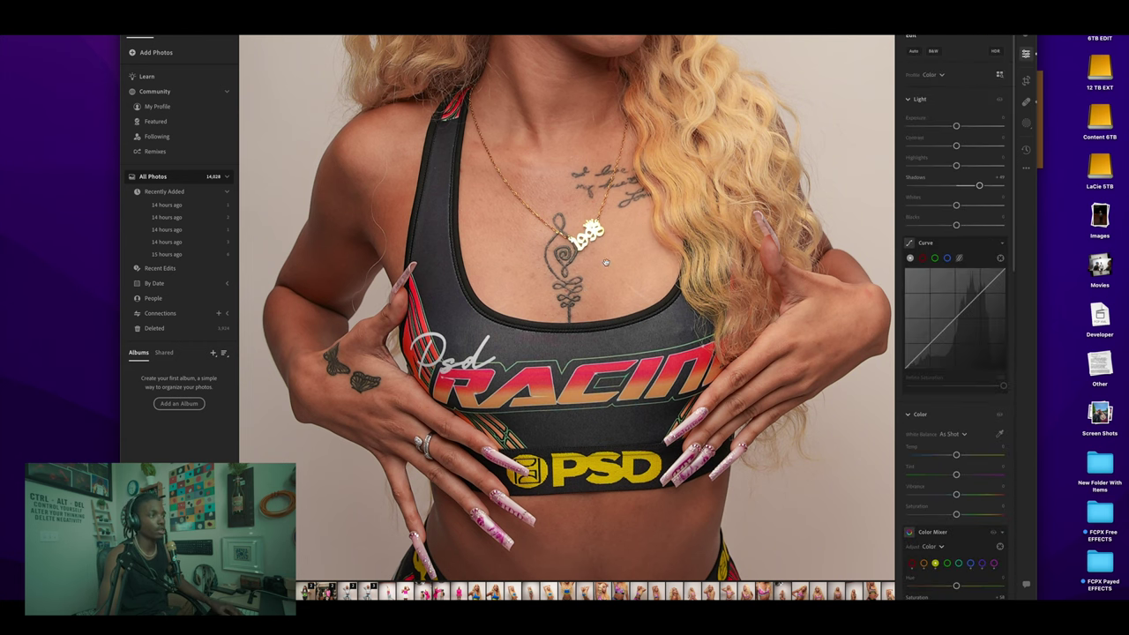
left_click(606, 262)
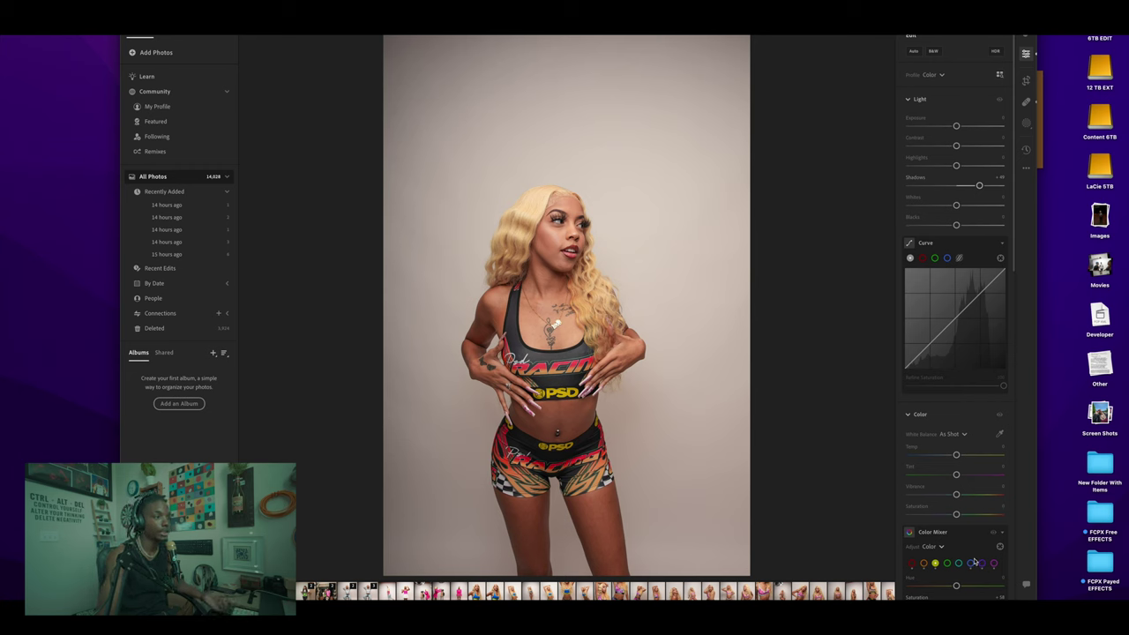
scroll(974, 562, "down", 2)
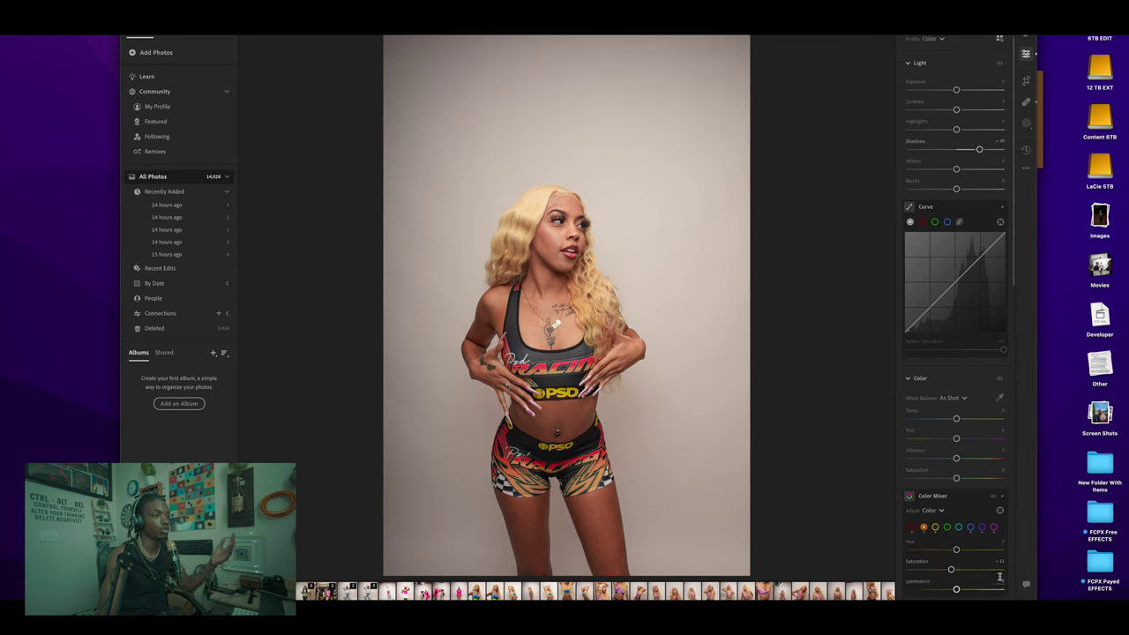
left_click_drag(944, 574, 941, 572)
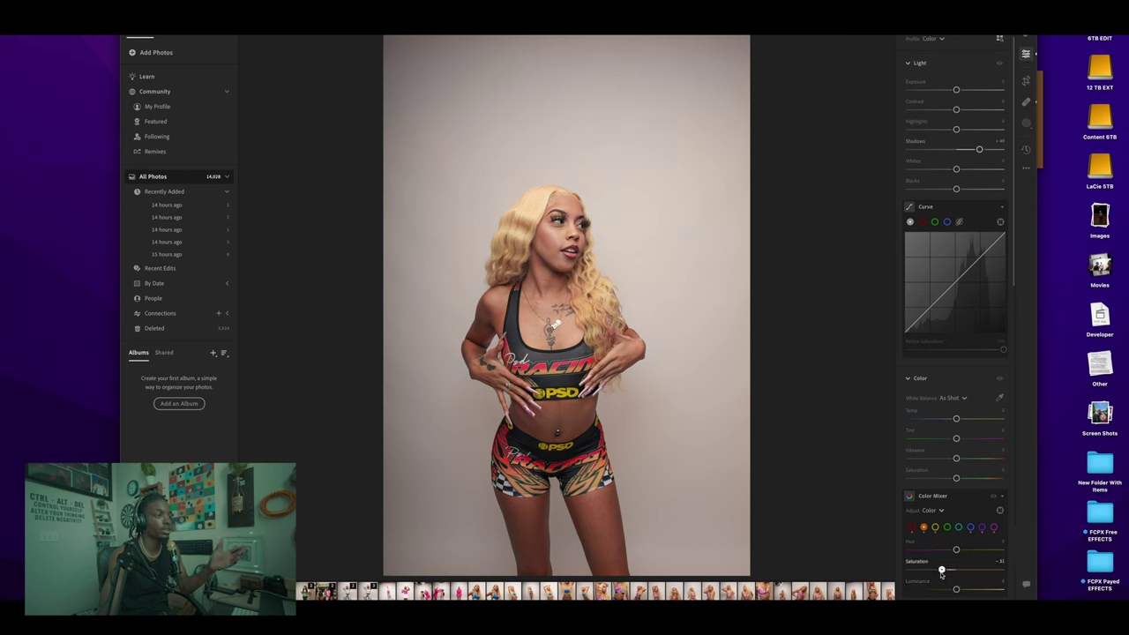
left_click_drag(943, 571, 957, 575)
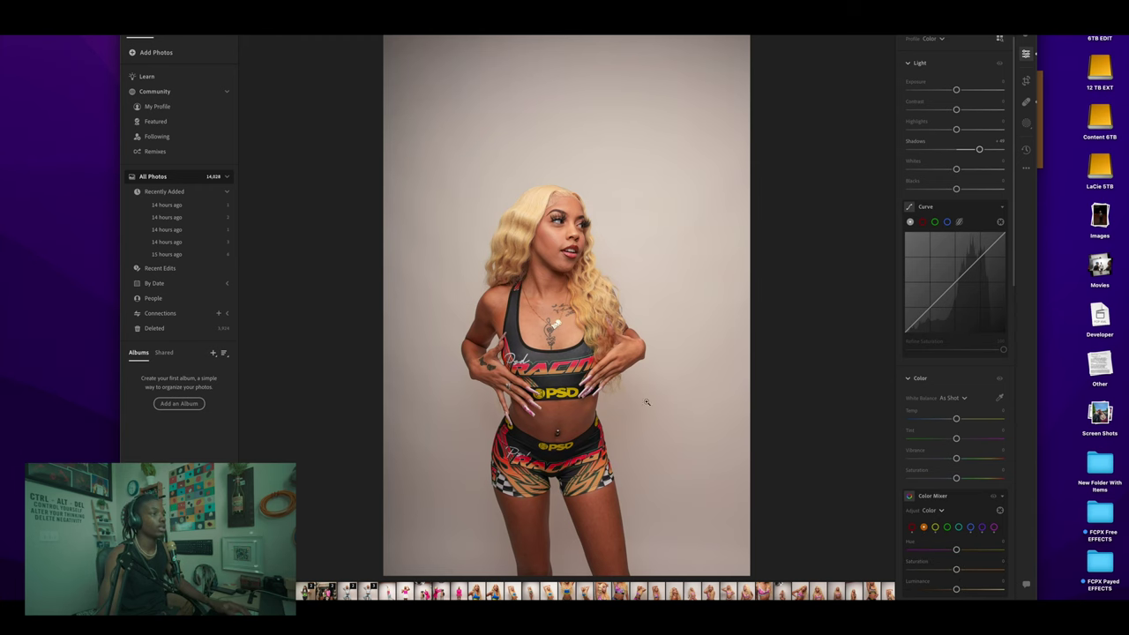
Shape the red channel curve into a gentle S with three points and compare the result on the face and full photo.
left_click(563, 262)
left_click_drag(562, 260, 714, 404)
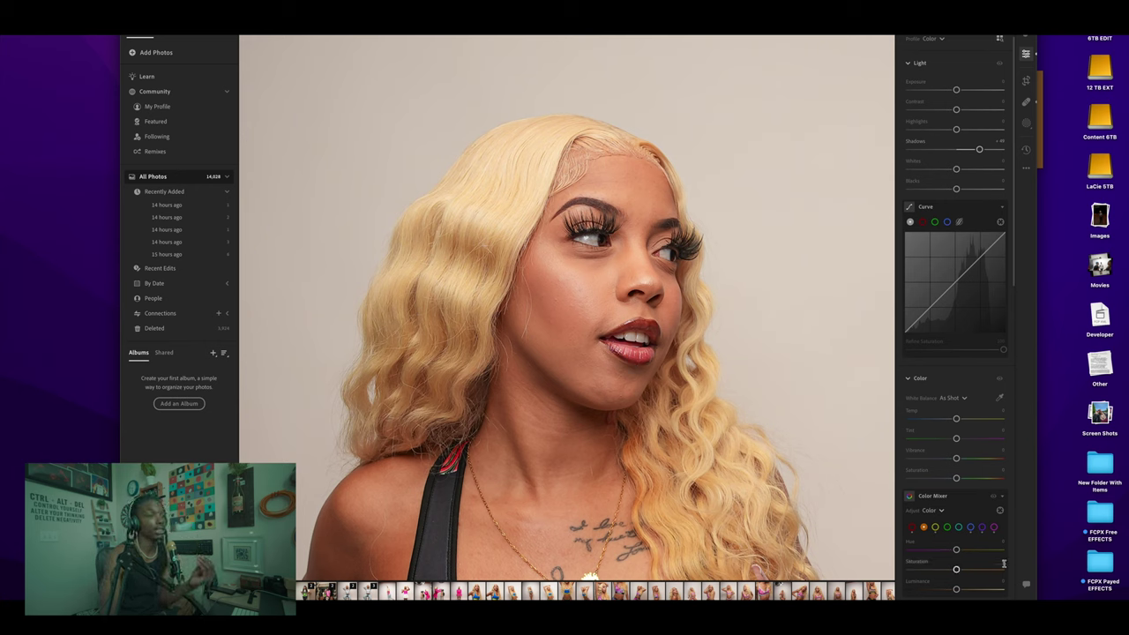
left_click(923, 222)
left_click(933, 305)
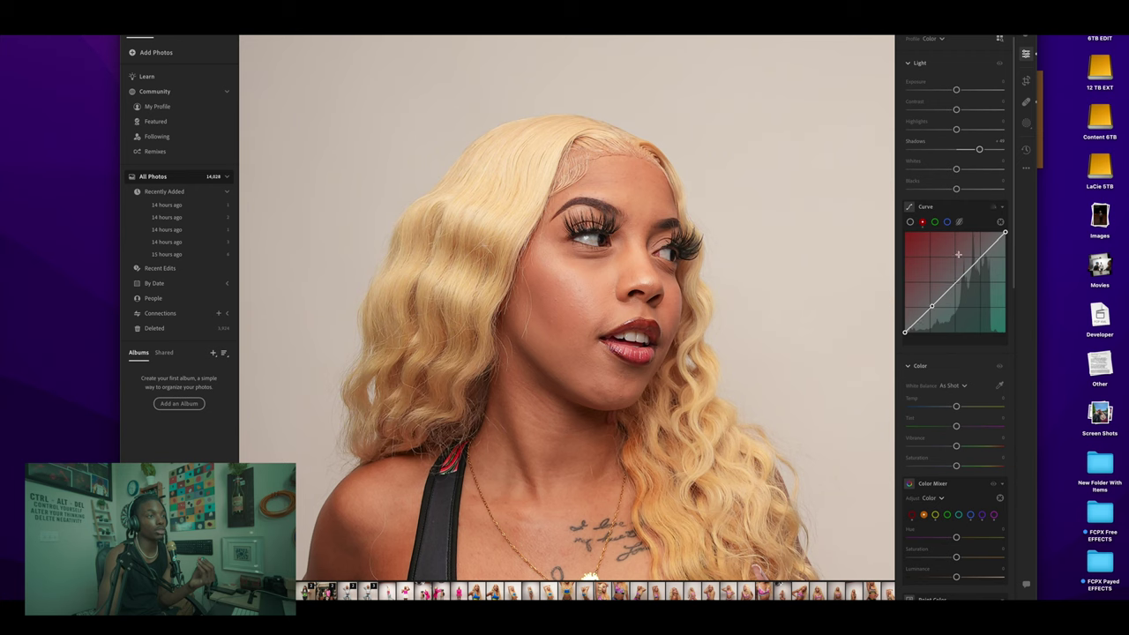
left_click(982, 256)
left_click(960, 281)
left_click_drag(982, 255, 980, 256)
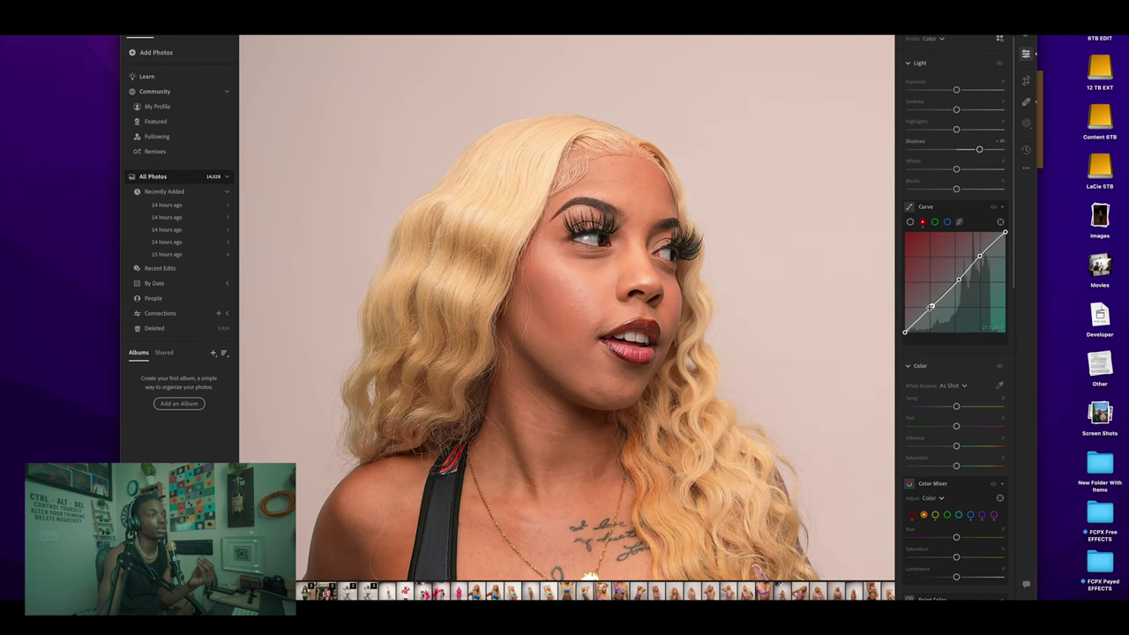
left_click_drag(933, 309, 935, 314)
left_click(588, 286)
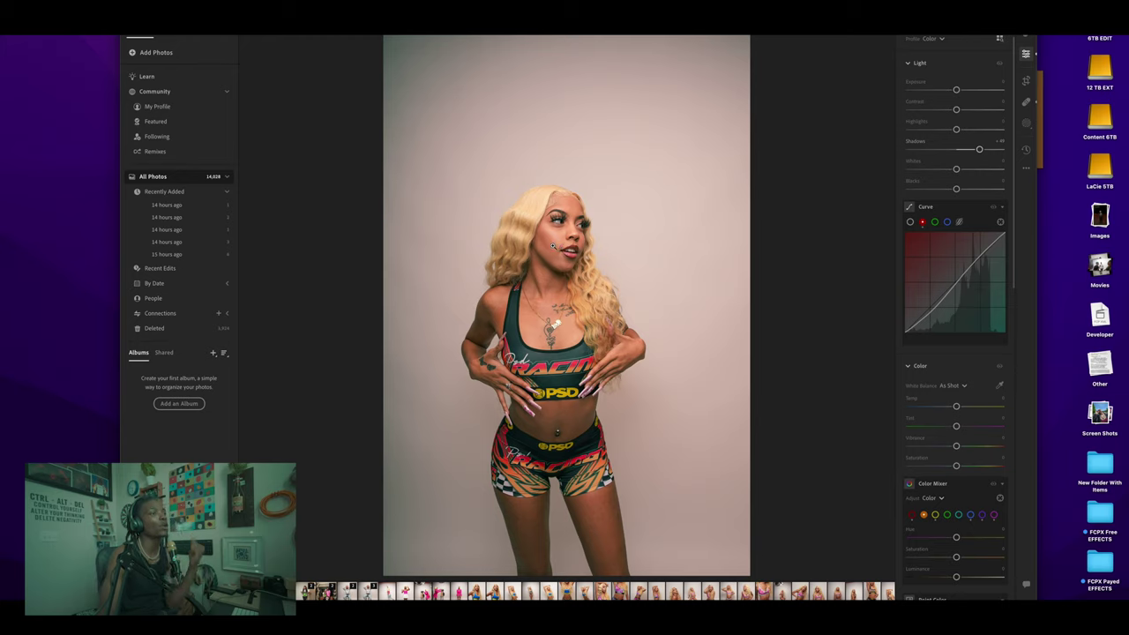
left_click(554, 246)
left_click(558, 247)
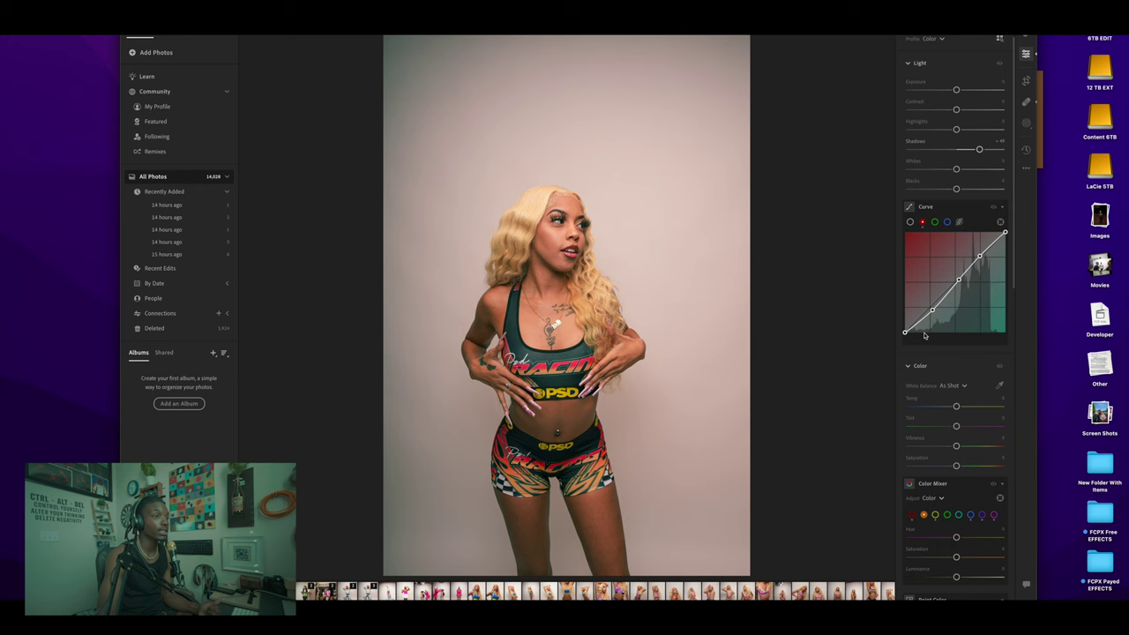
left_click(994, 209)
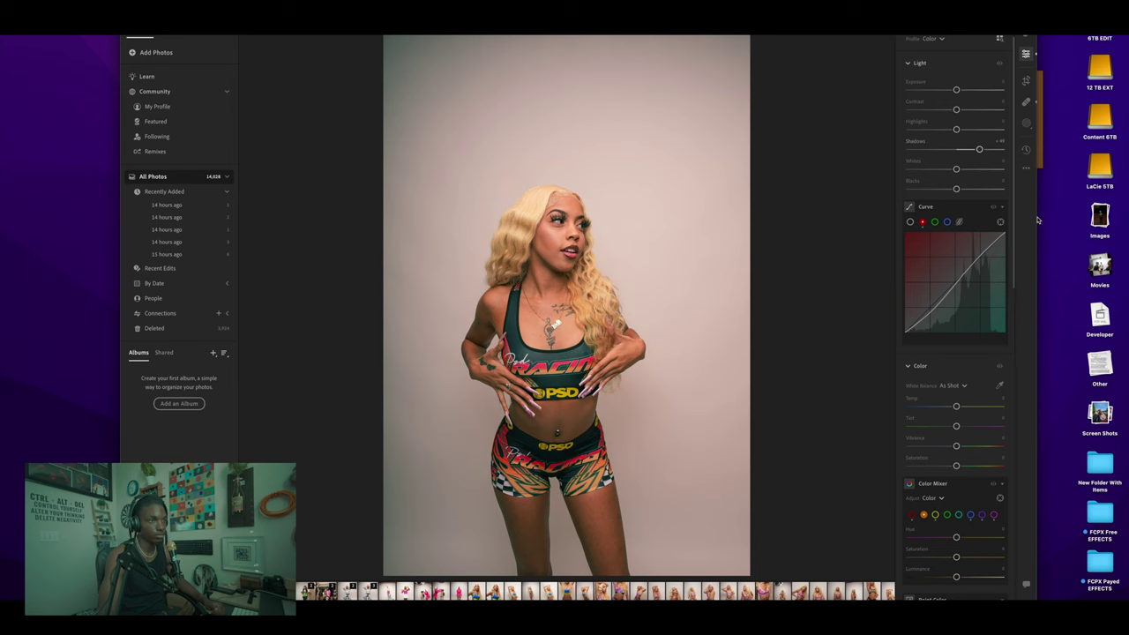
Widen the application window toward the screen edge and check the full photo.
left_click_drag(1038, 220, 1114, 228)
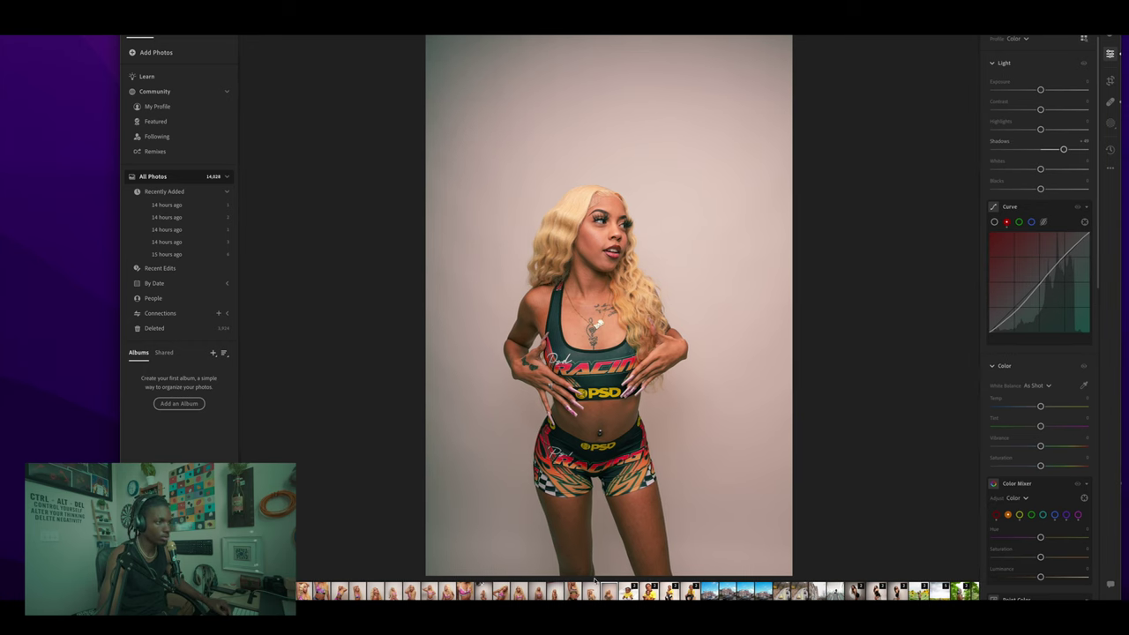
left_click(611, 379)
left_click(610, 380)
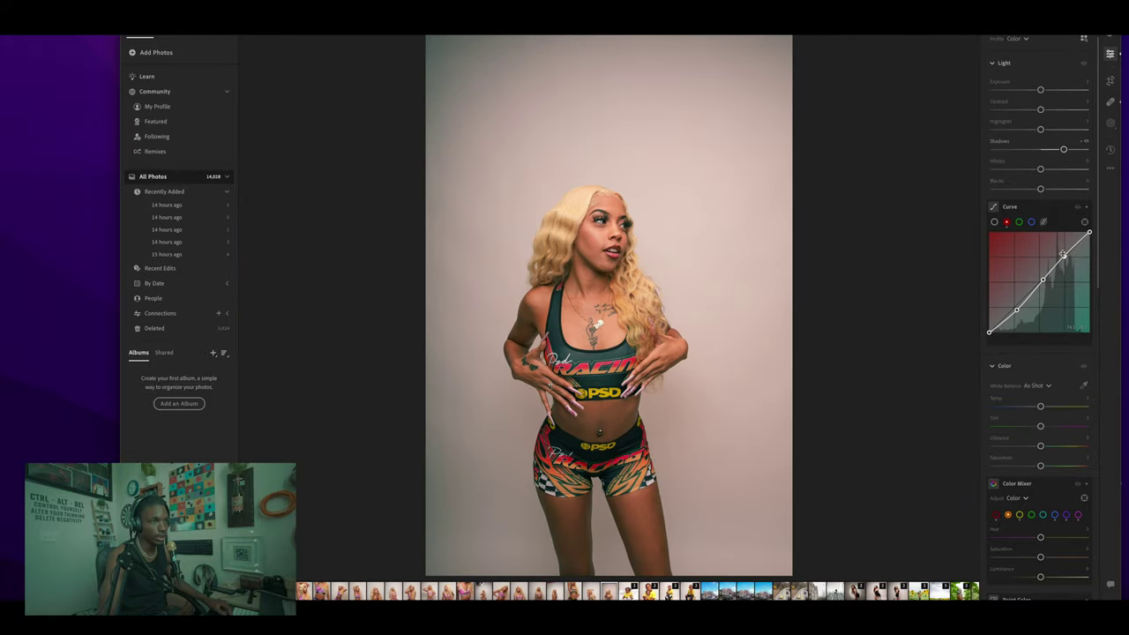
Reset the red channel curve to a straight line and try midtone shifts on the blue, red and overall curves.
left_click_drag(1063, 254, 1052, 274)
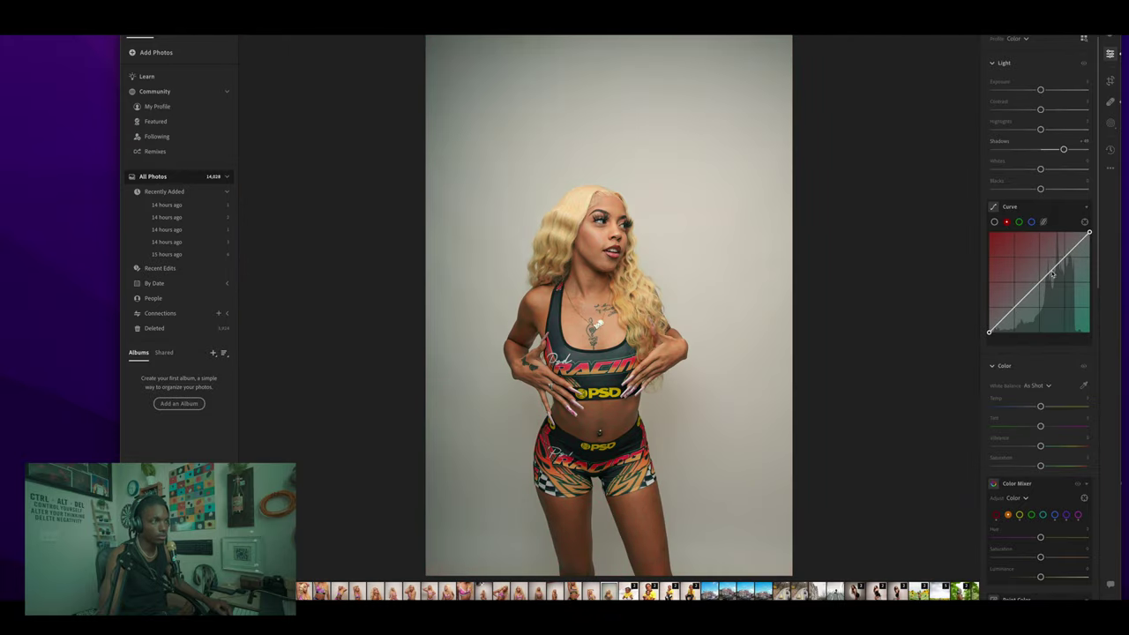
left_click(1032, 223)
left_click_drag(1041, 284, 1041, 282)
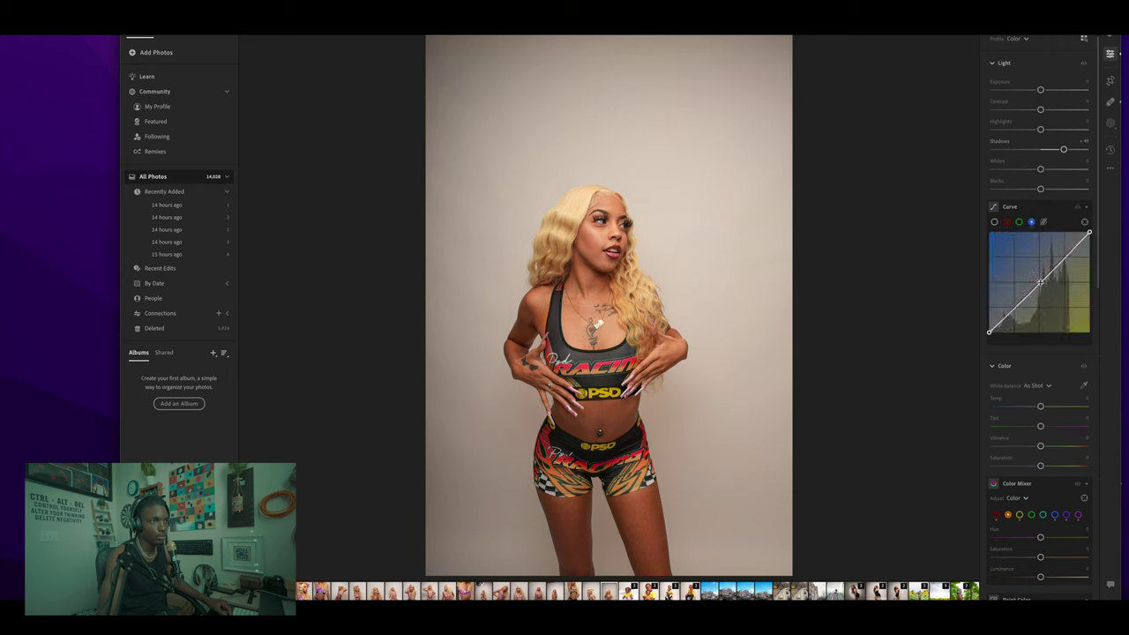
left_click(1007, 222)
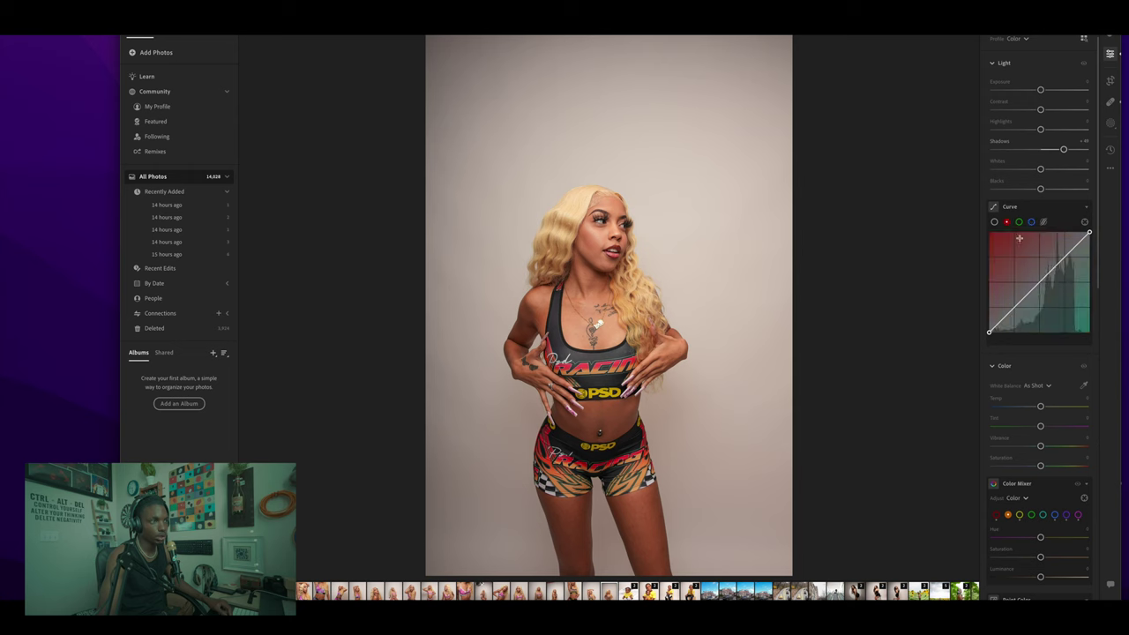
left_click_drag(1045, 283, 1046, 285)
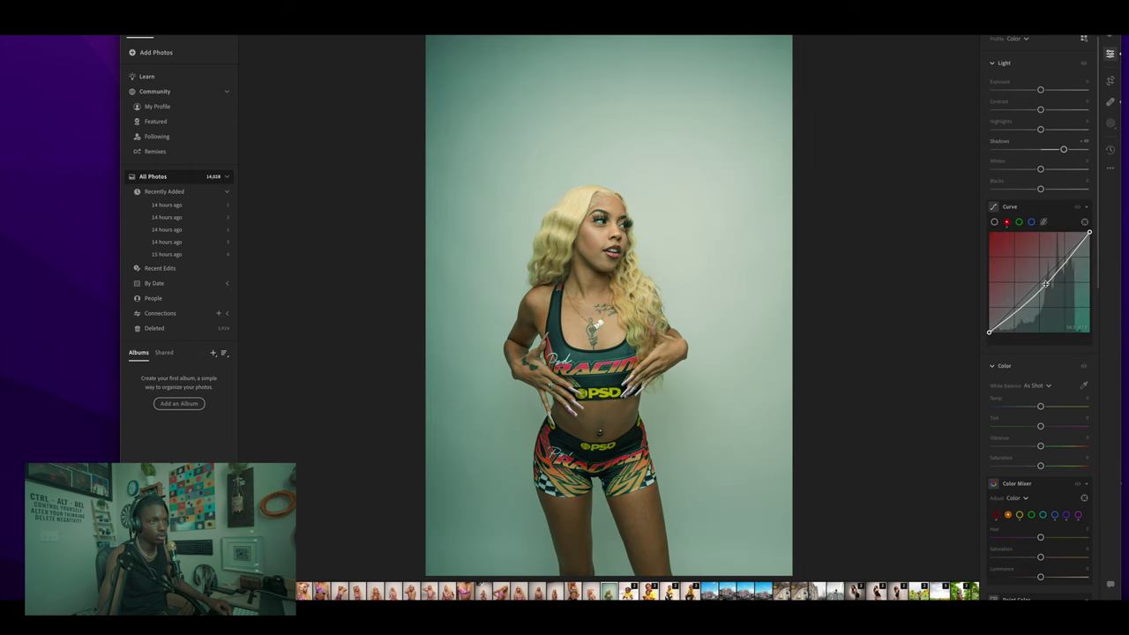
left_click(994, 222)
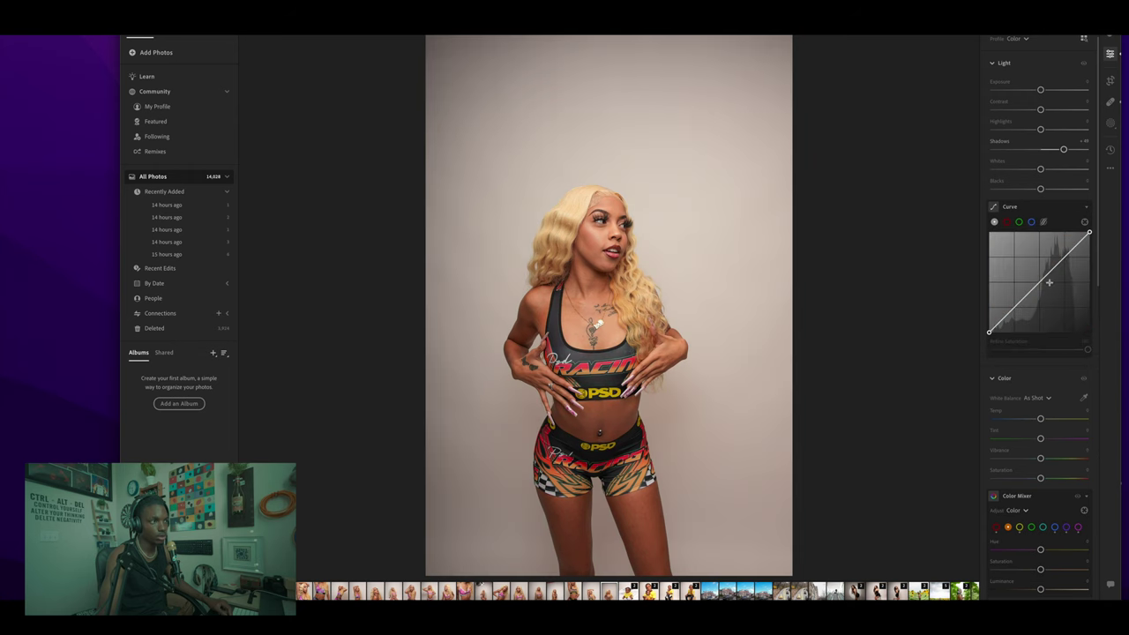
left_click_drag(1046, 281, 1044, 279)
Lower the vibrance of the racing-outfit photo slightly.
left_click_drag(1042, 460, 1036, 459)
scroll(1062, 525, "down", 1)
scroll(1062, 525, "down", 1)
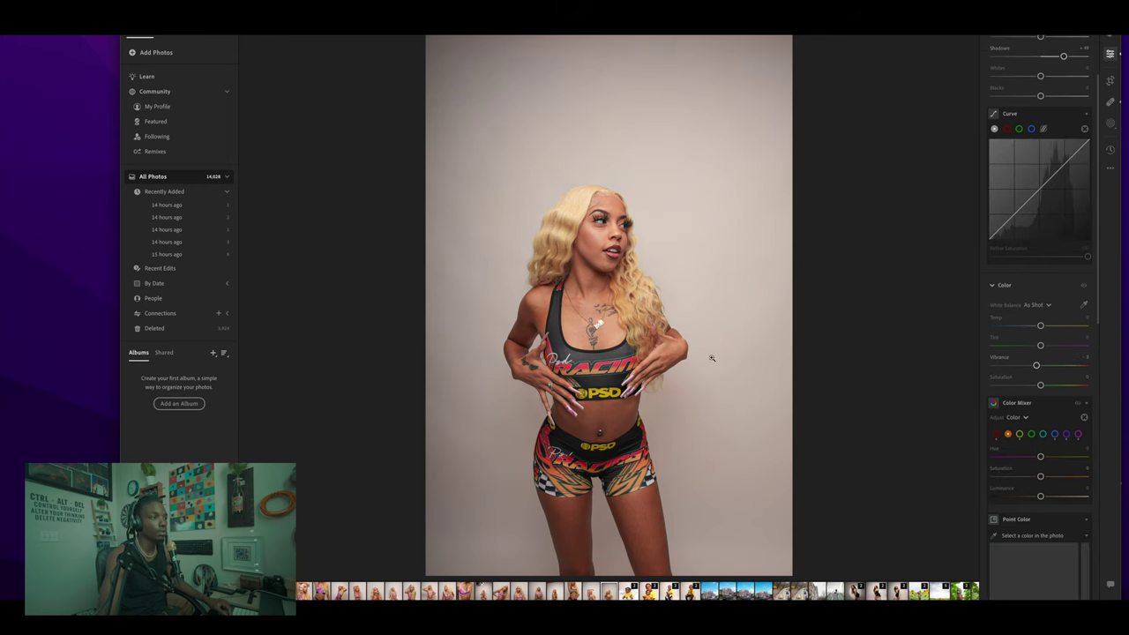
scroll(1054, 289, "up", 3)
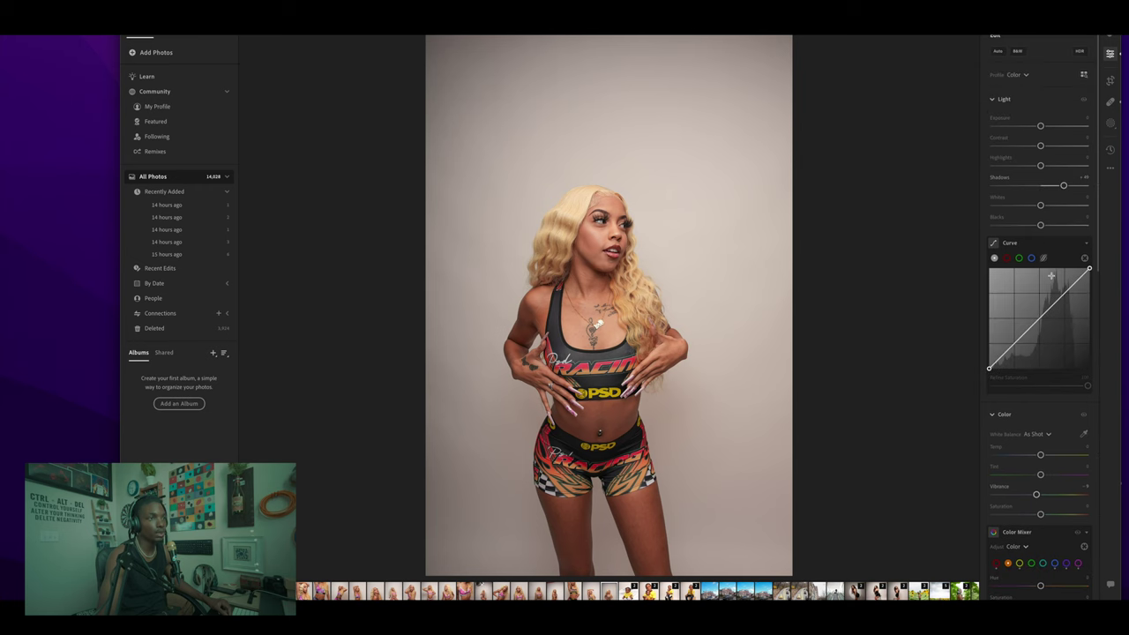
Raise the photo's overall shadows to about +64 and exposure to +0.20, and check the effect on the face.
left_click_drag(1063, 185, 1075, 187)
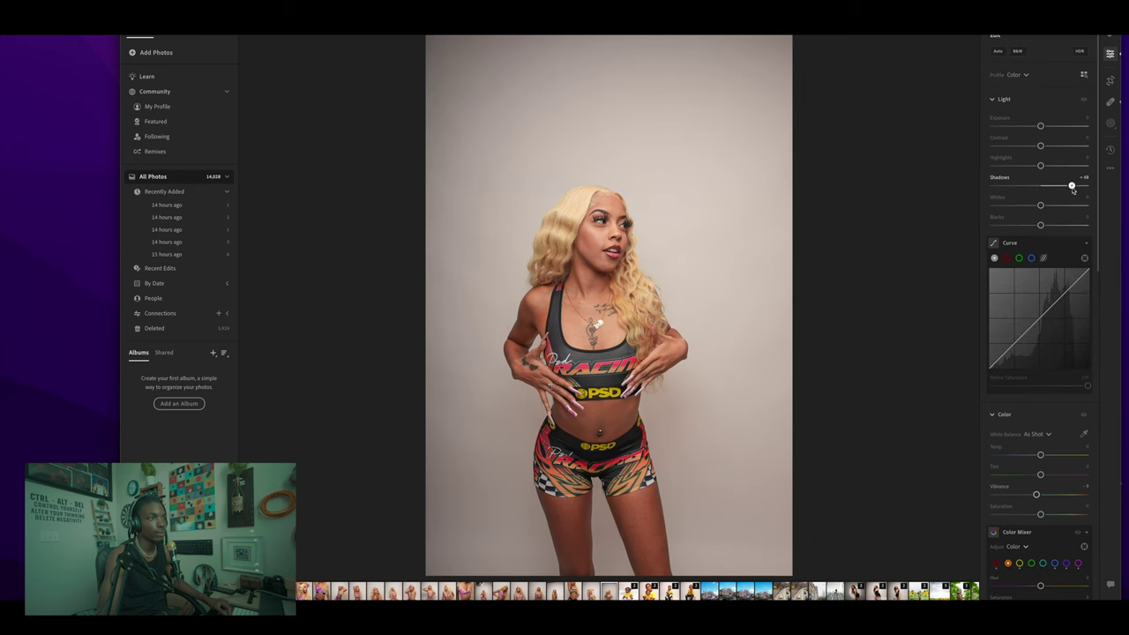
left_click_drag(1041, 126, 1044, 128)
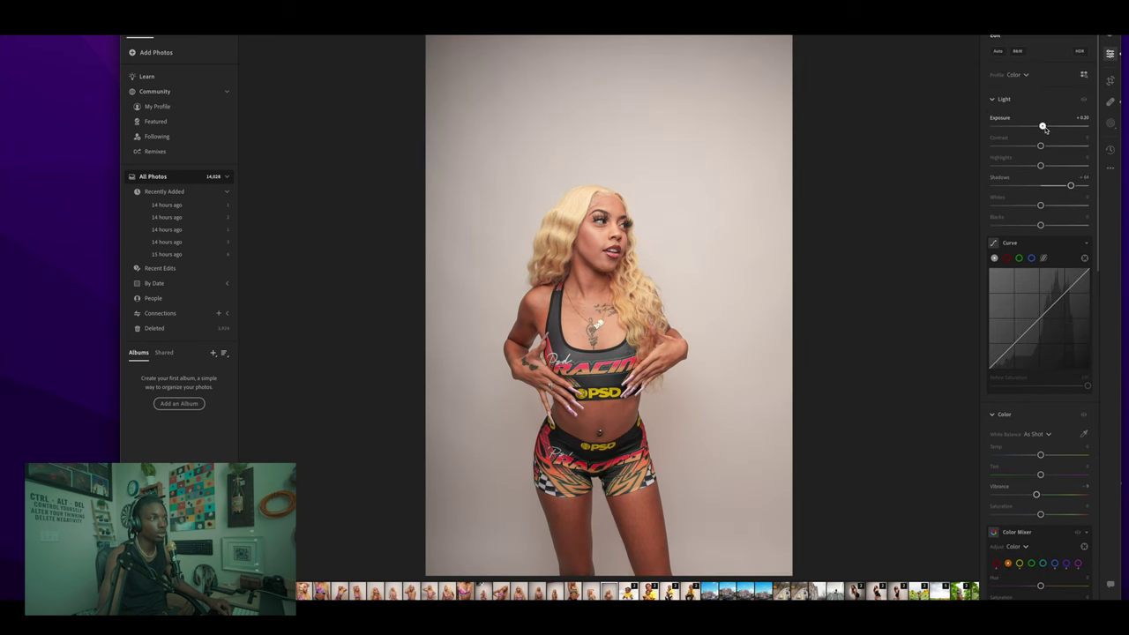
left_click(584, 260)
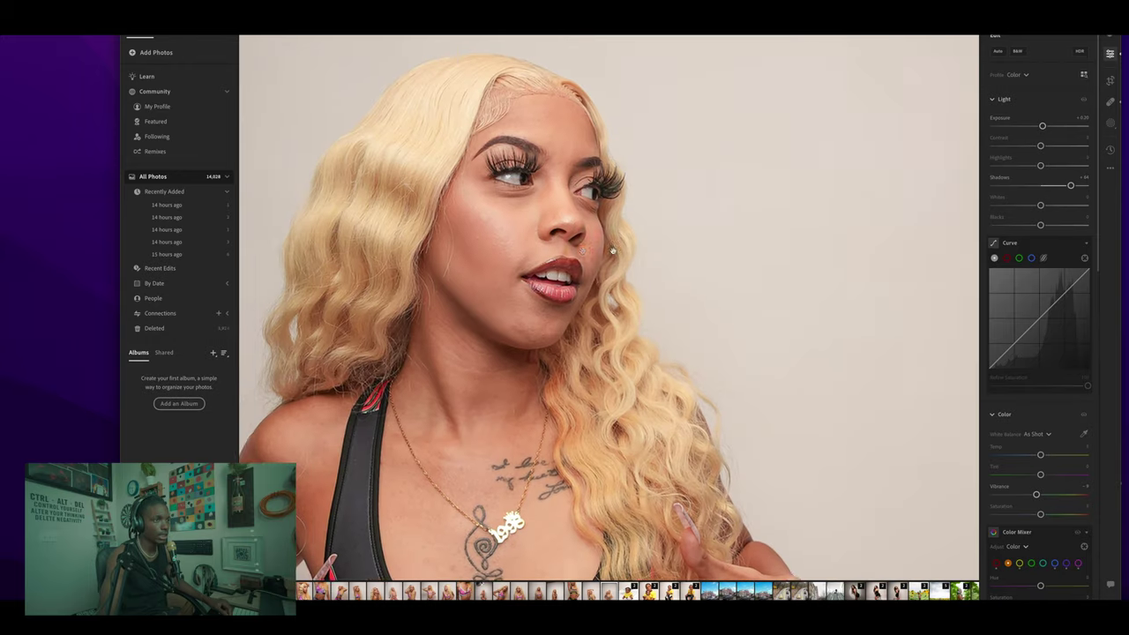
left_click_drag(613, 252, 821, 247)
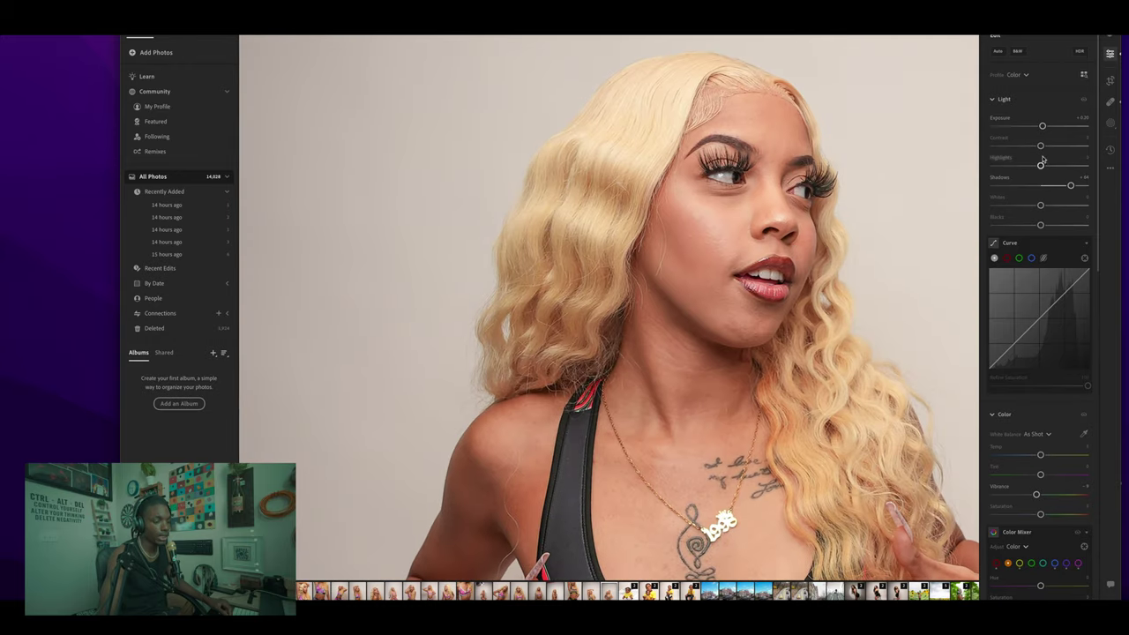
Set the photo's clarity to +14 and compare the result on the face and the full photo.
scroll(1044, 158, "down", 10)
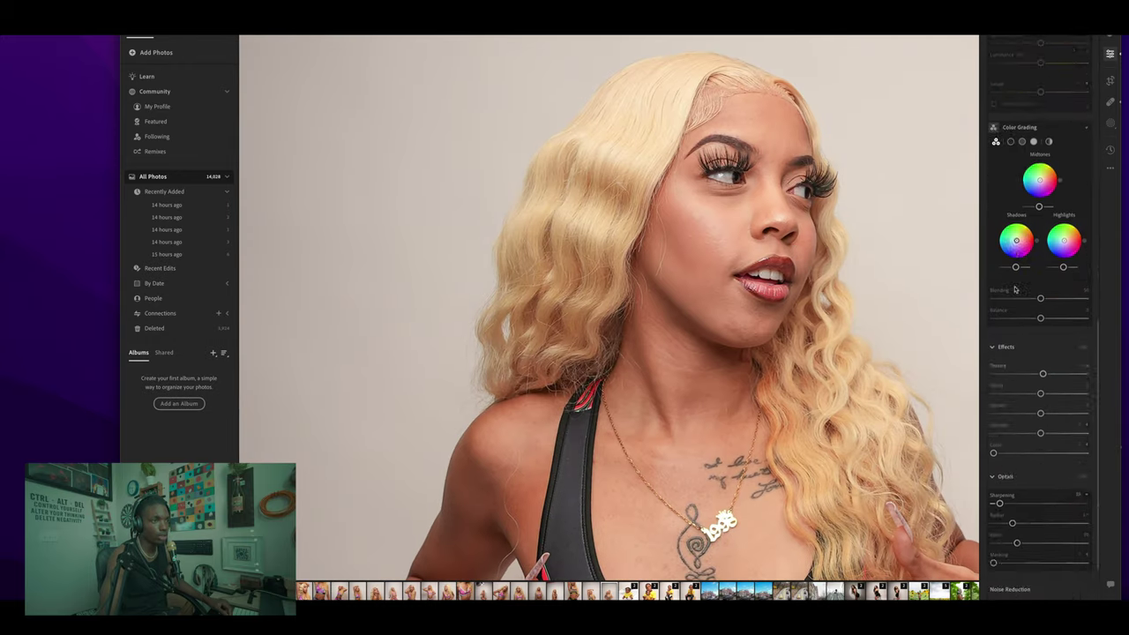
scroll(1015, 289, "down", 4)
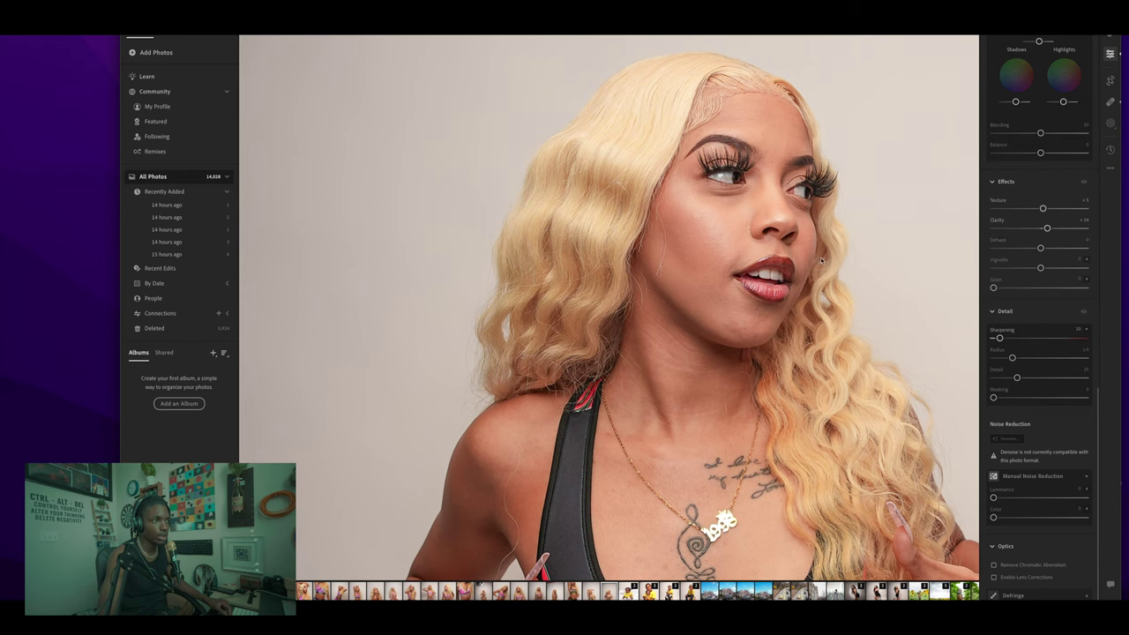
left_click(705, 232)
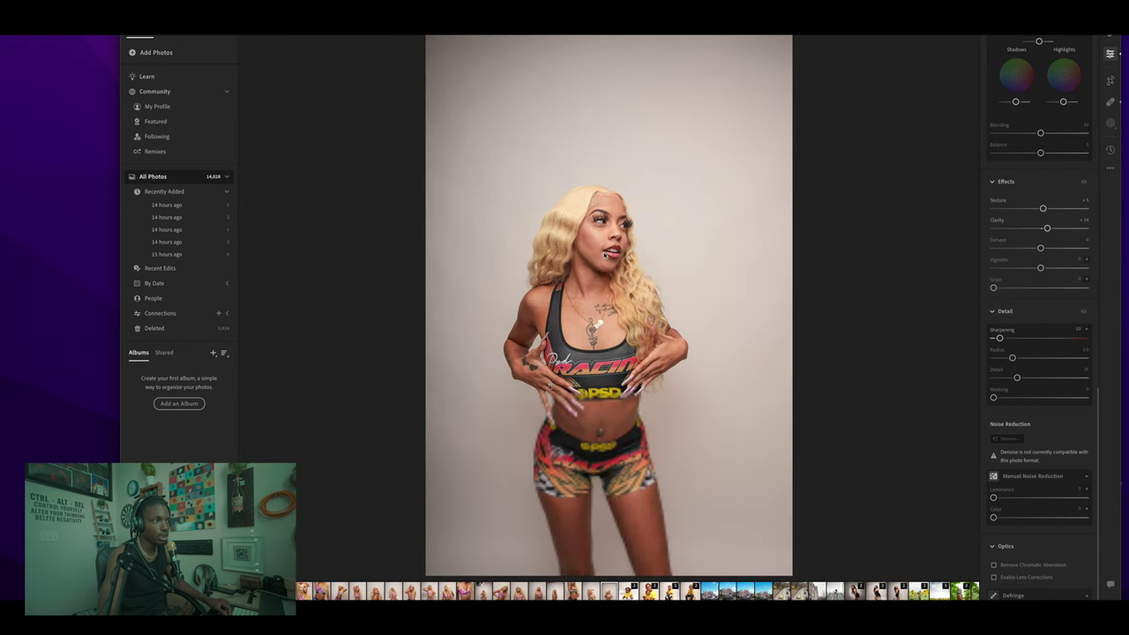
left_click(605, 251)
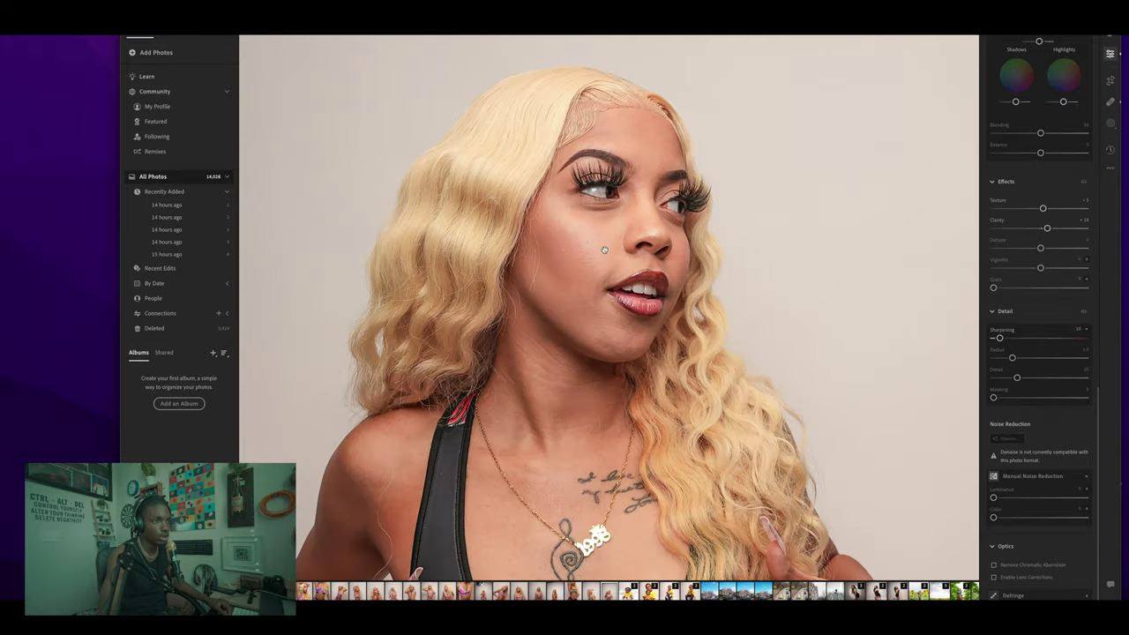
left_click(604, 249)
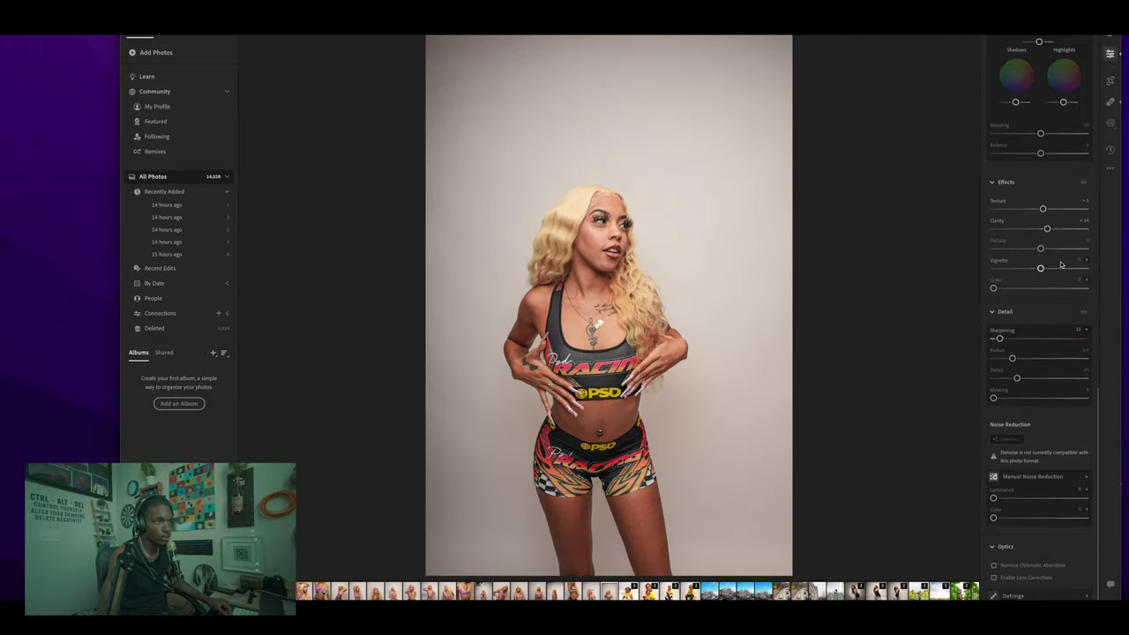
Lower the photo's blacks slightly and raise its highlights to about +11.
scroll(1058, 353, "up", 5)
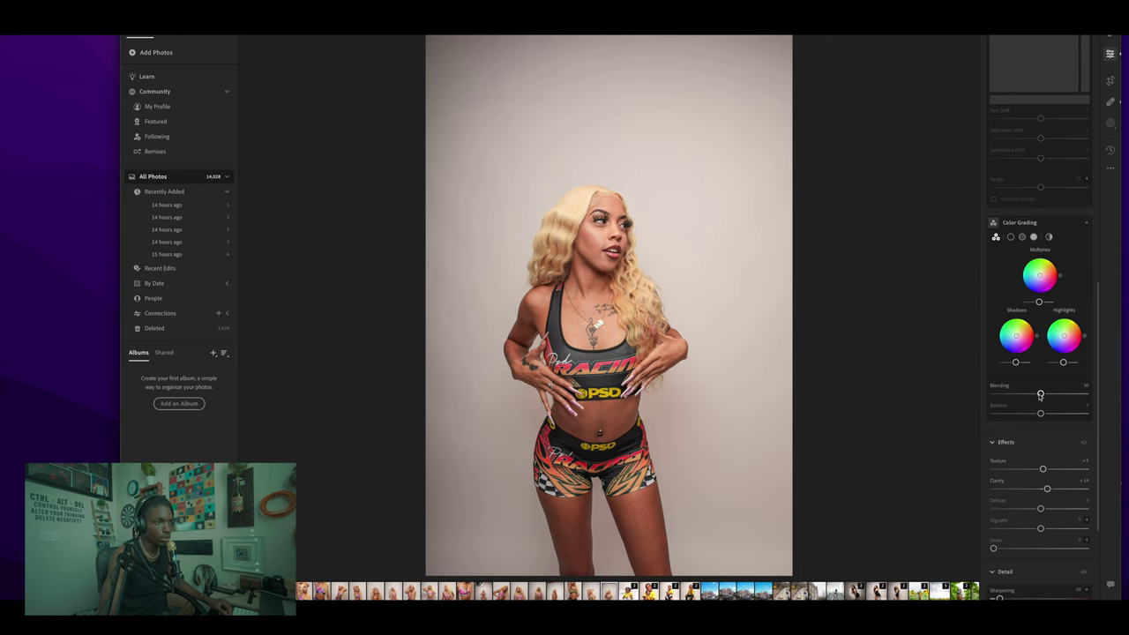
left_click_drag(1041, 397, 1044, 396)
scroll(1041, 264, "up", 5)
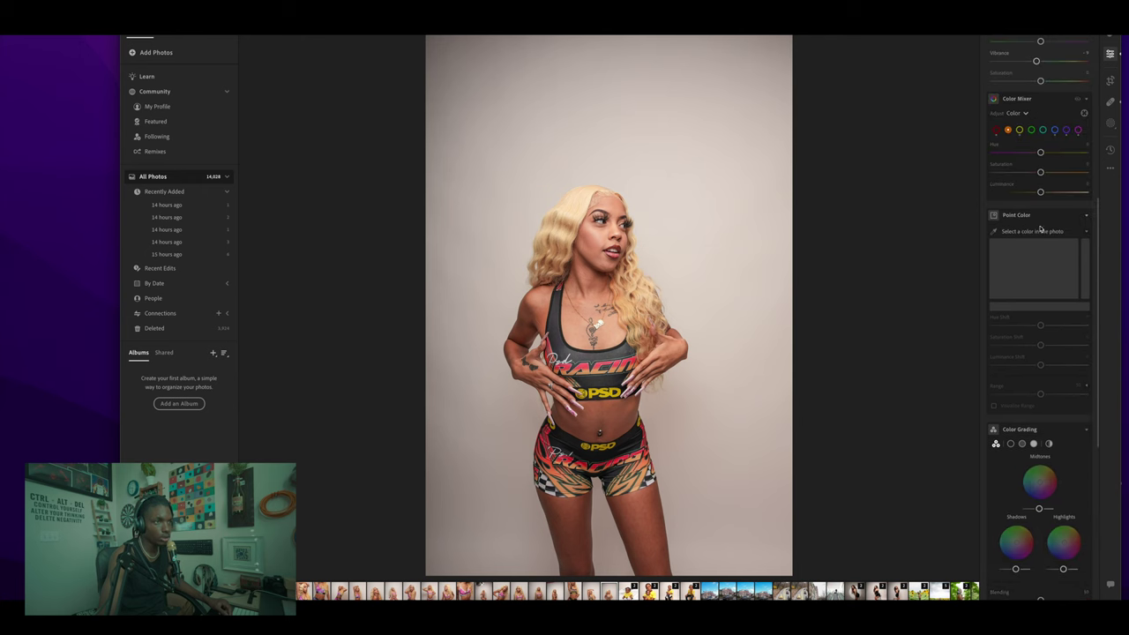
scroll(1032, 132, "up", 7)
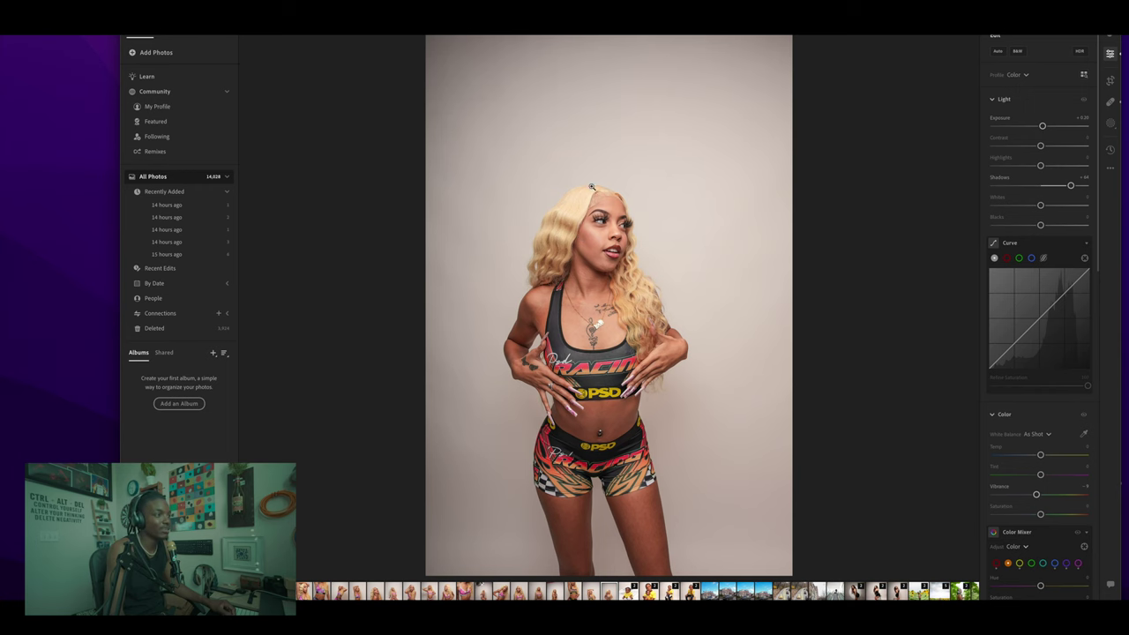
left_click(592, 186)
left_click(587, 268)
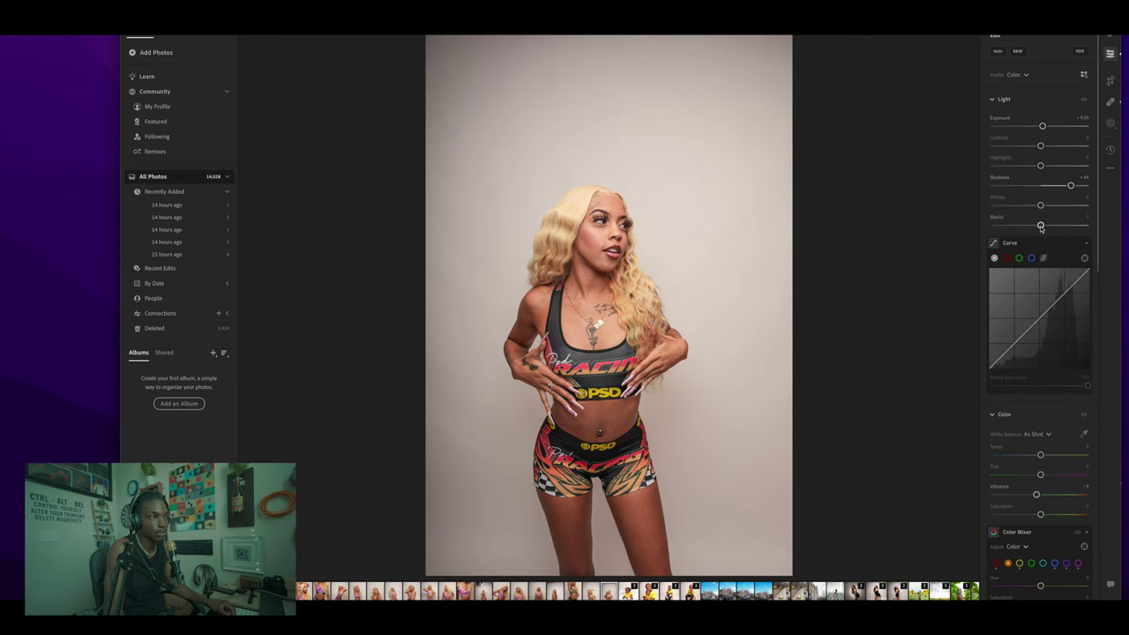
mouse_move(1041, 226)
left_mouse_down()
mouse_move(1022, 227)
mouse_move(1039, 234)
left_mouse_up()
left_click_drag(1041, 165, 1056, 167)
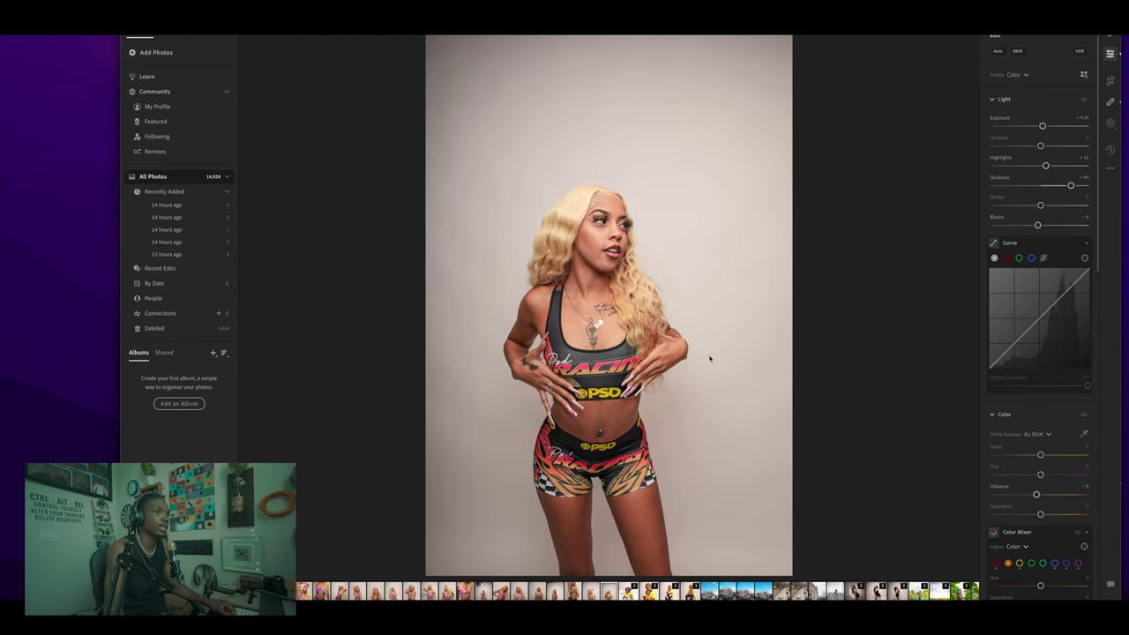
Create an automatic subject mask for the model and a separate background mask.
left_click(1110, 127)
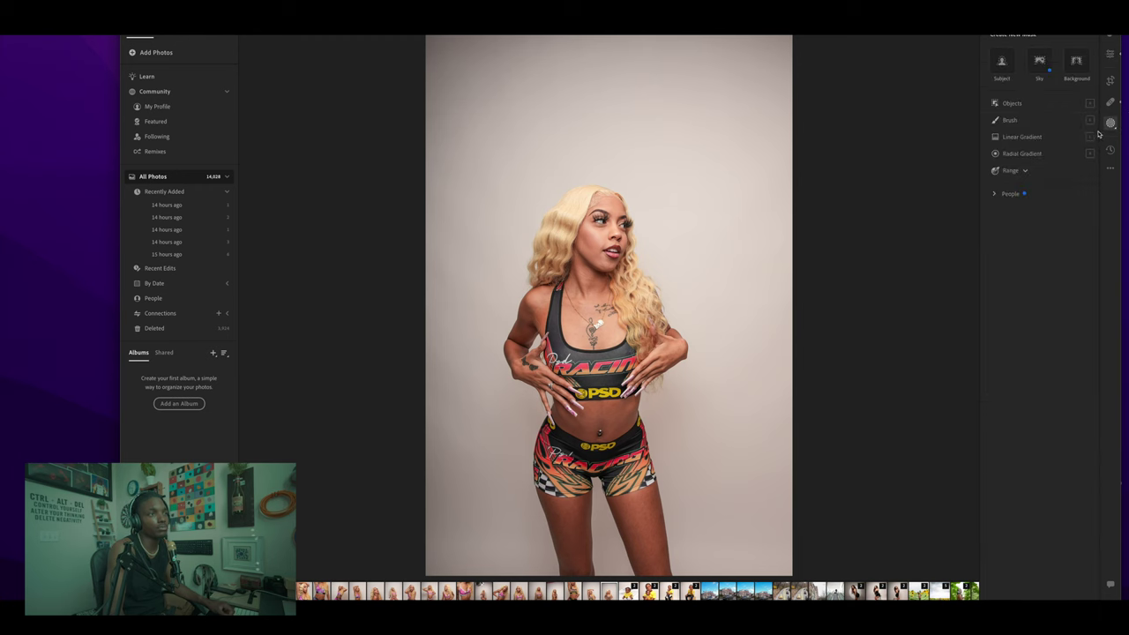
left_click(1011, 60)
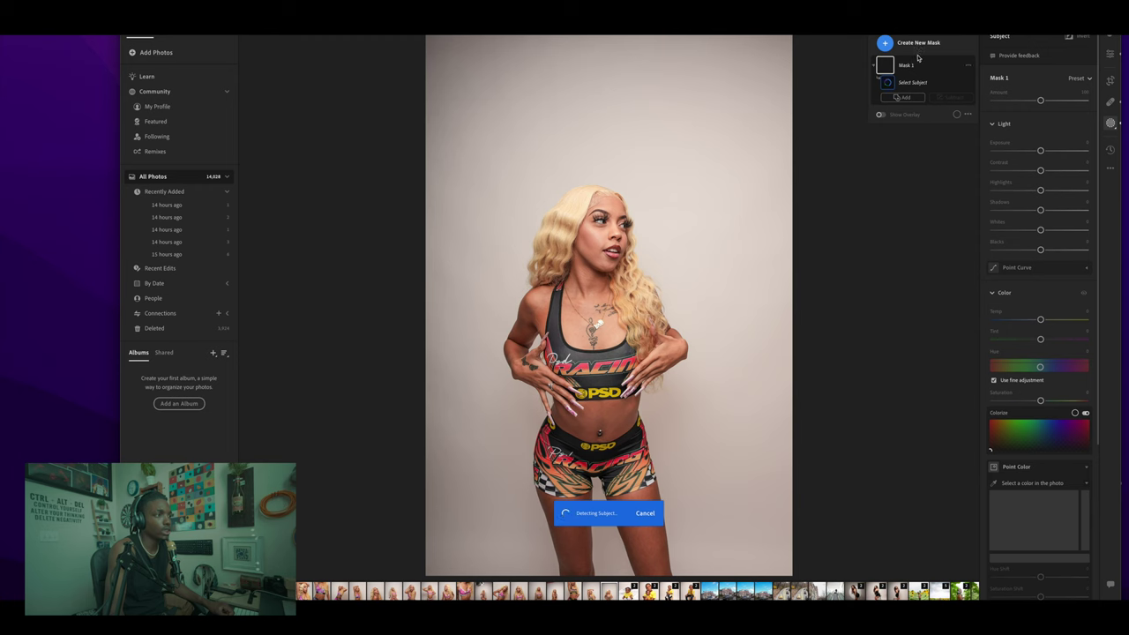
left_click(886, 42)
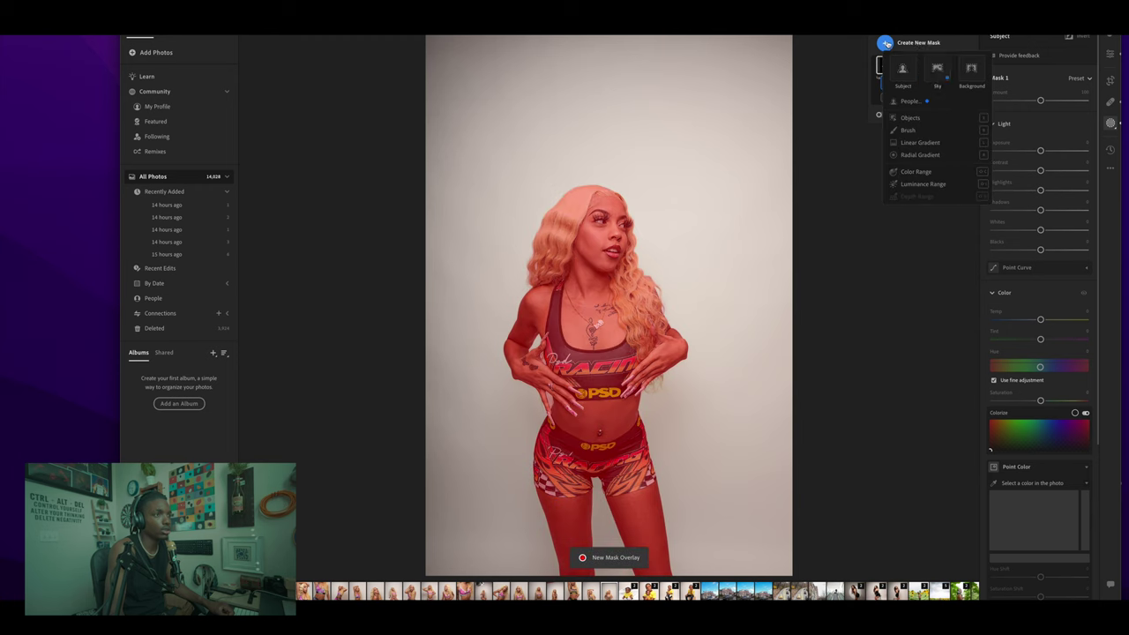
left_click(972, 71)
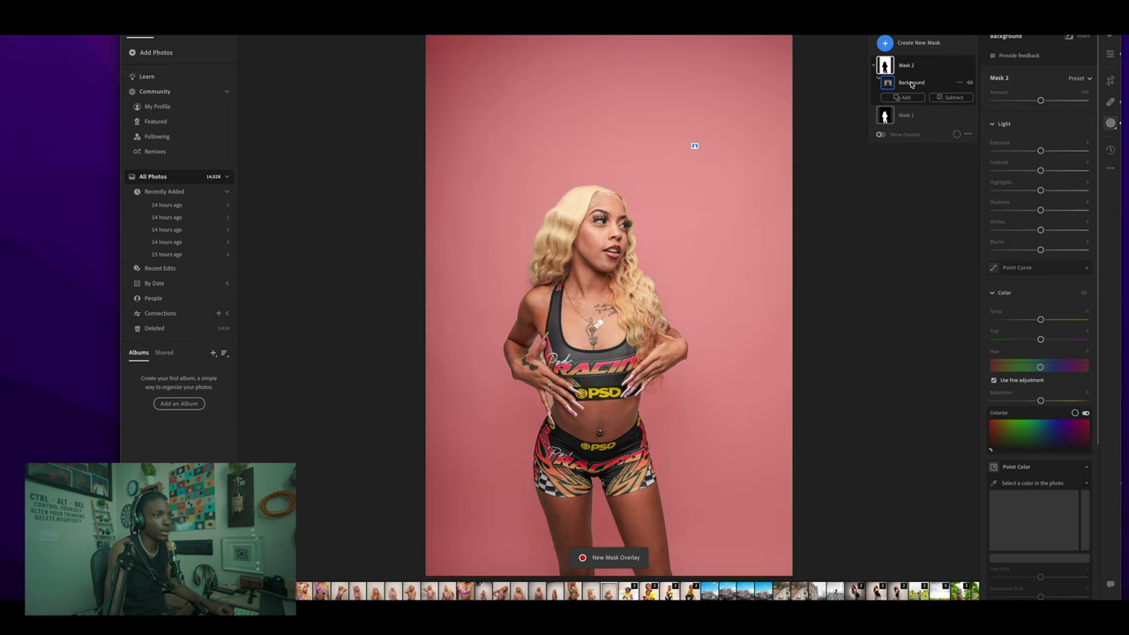
Try whites at +100, shadows at +100 and shadows at about -55 on the background mask, resetting each.
left_click_drag(1042, 231, 1105, 231)
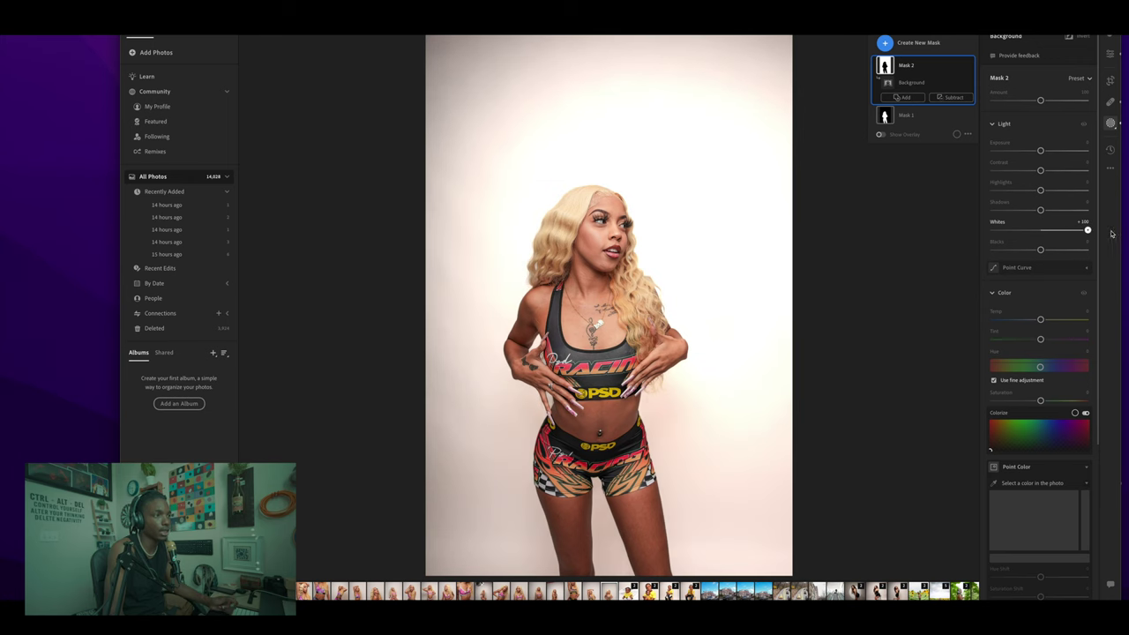
double_click(1087, 229)
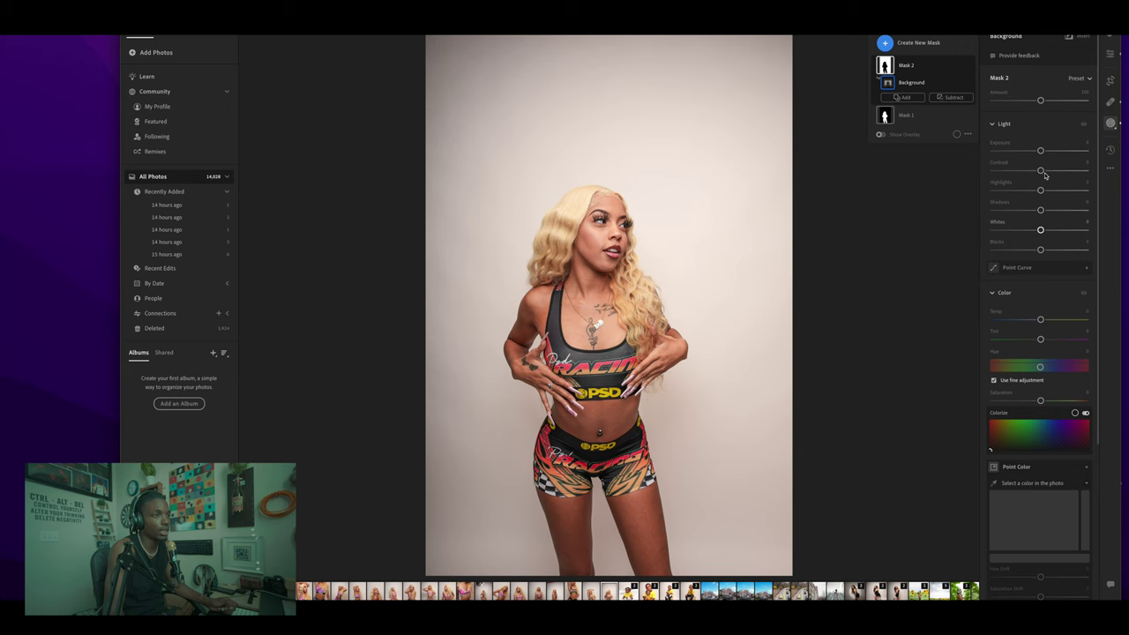
left_click_drag(1041, 210, 1105, 212)
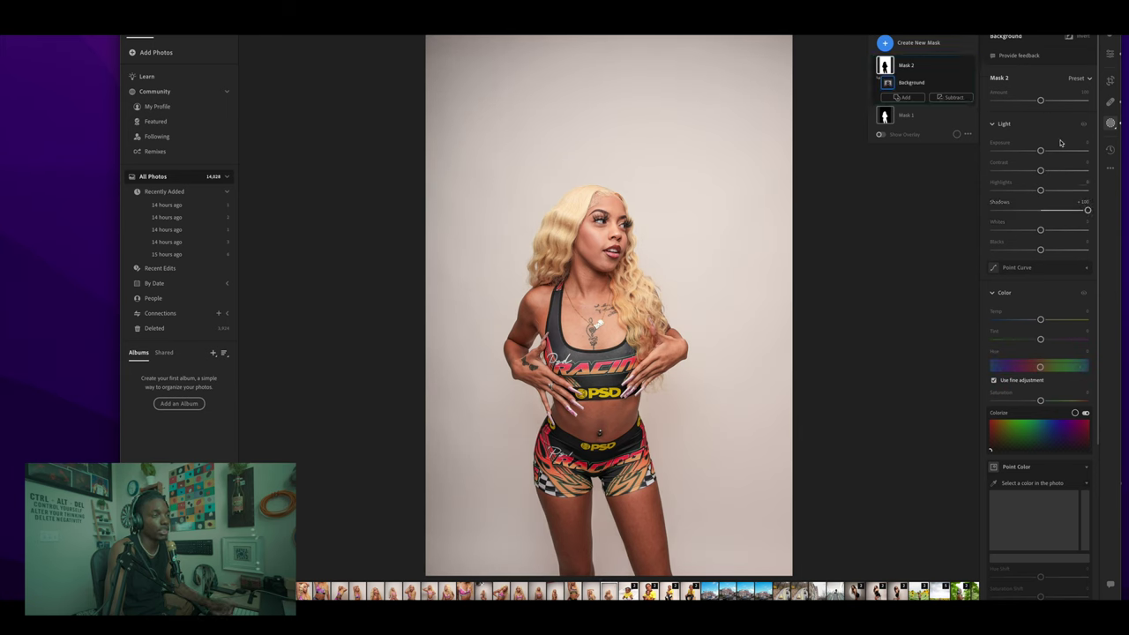
double_click(1072, 213)
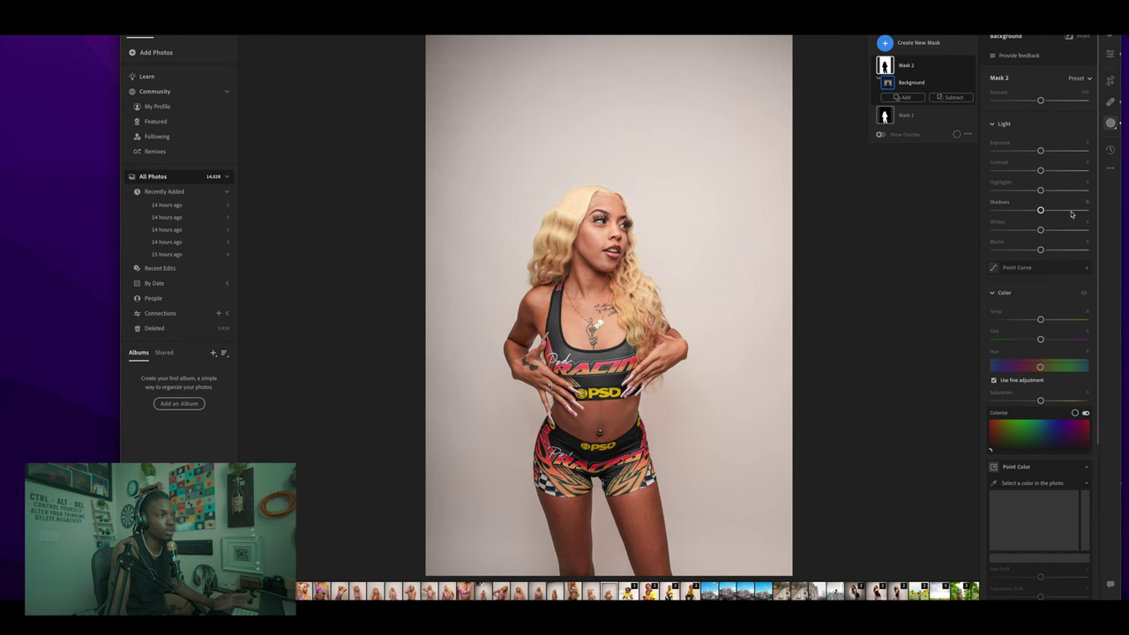
left_click_drag(1041, 210, 1015, 211)
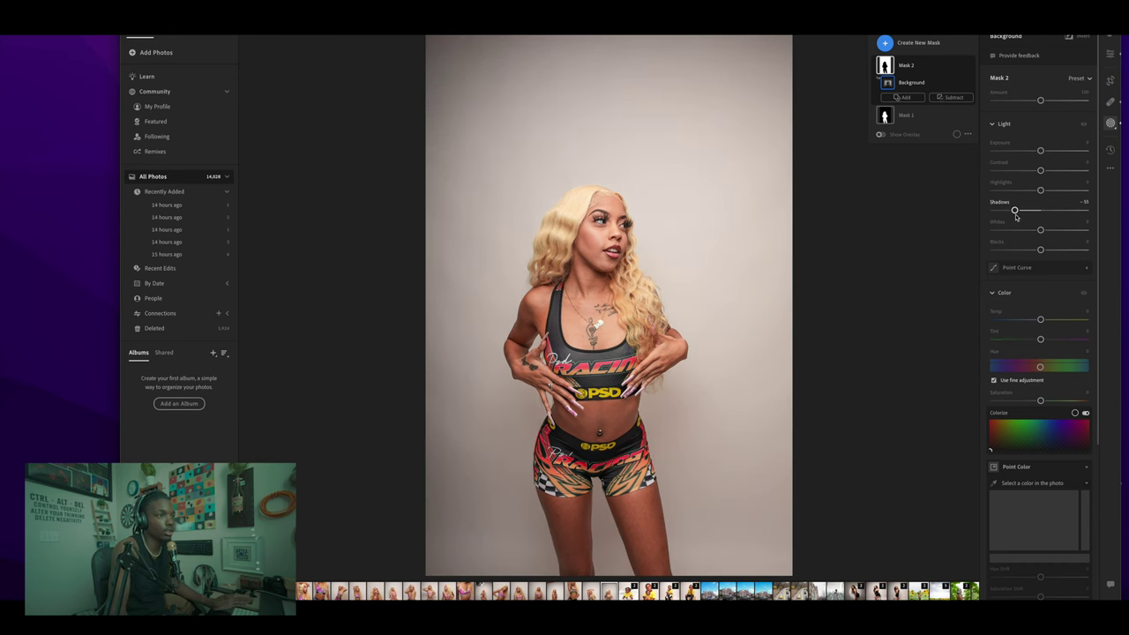
double_click(1042, 210)
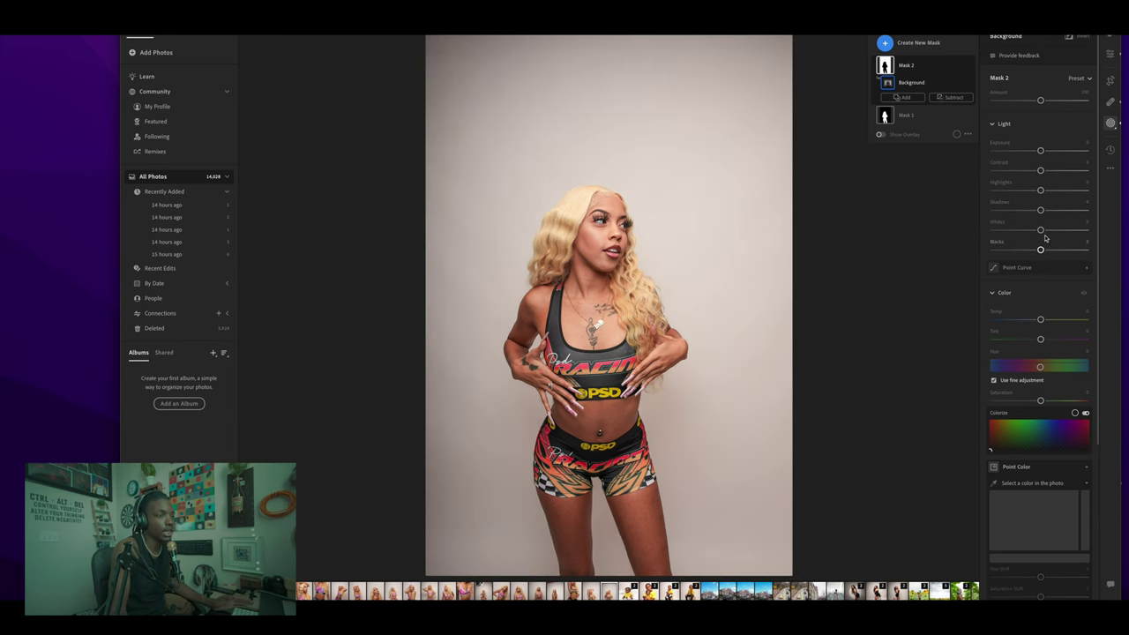
Try whites at +64 and exposure at about +1.6 on the background mask, resetting both.
left_click_drag(1041, 231, 1072, 231)
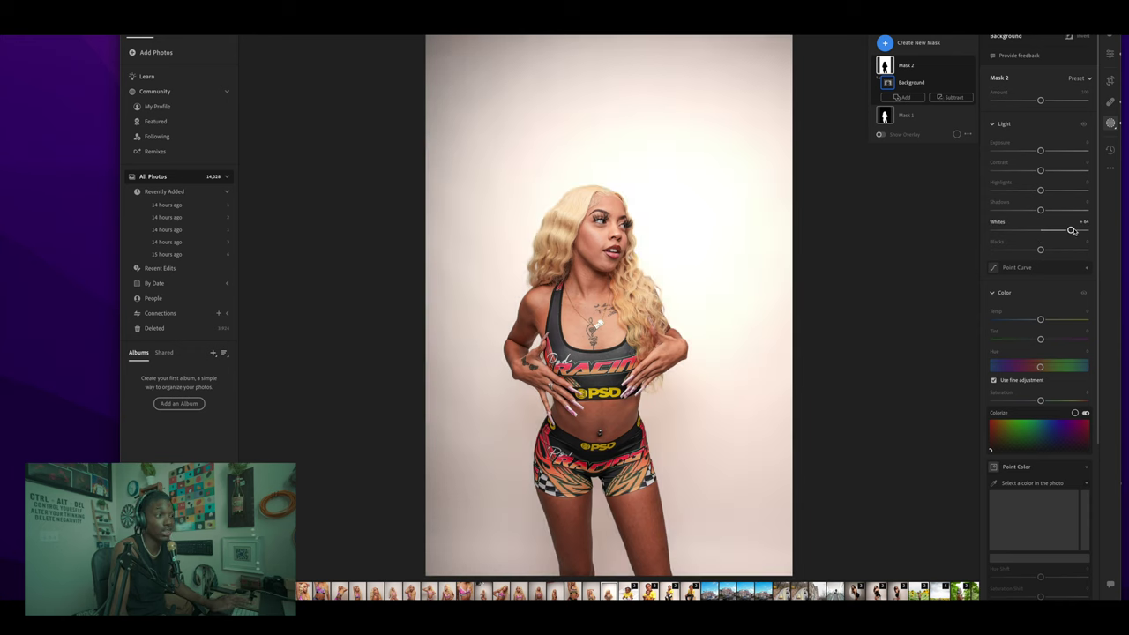
double_click(1072, 231)
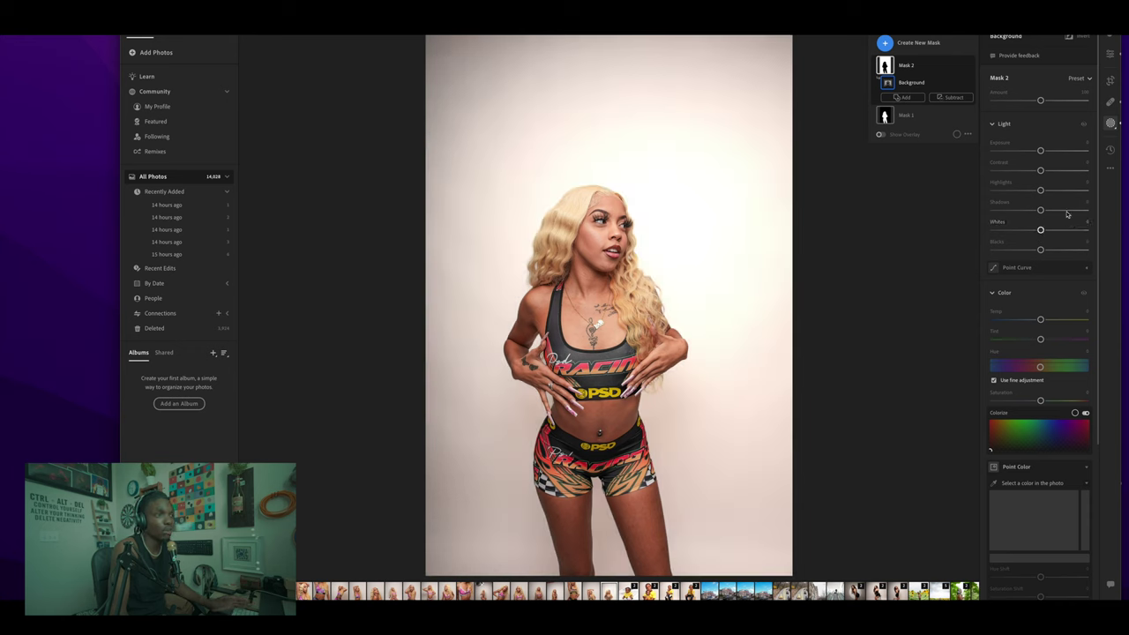
left_click_drag(1041, 151, 1060, 152)
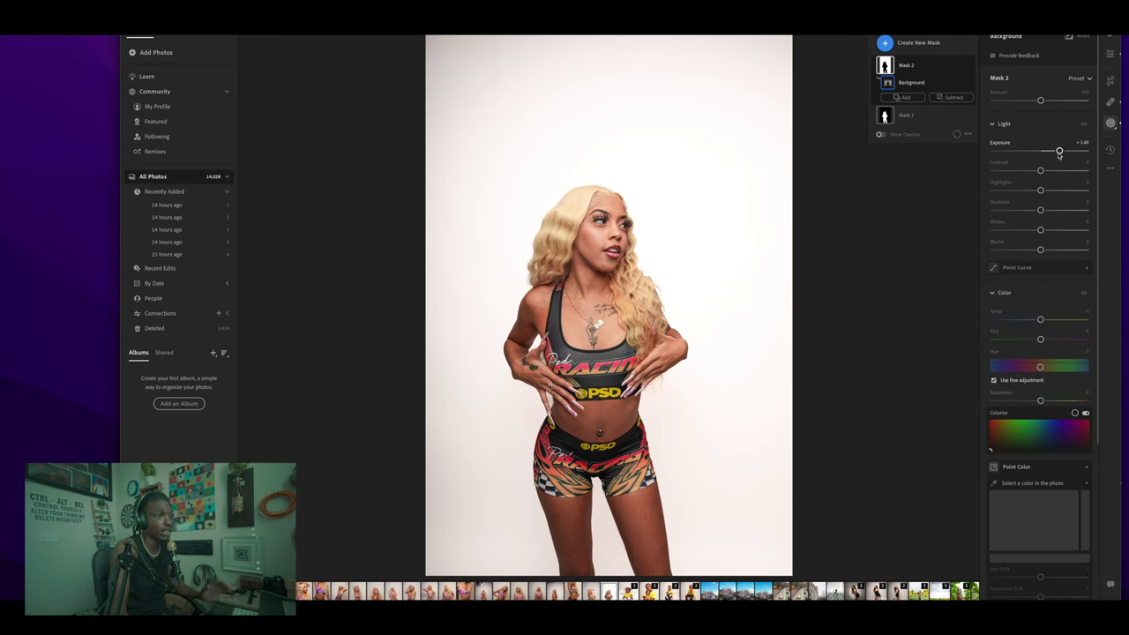
double_click(1058, 151)
Set the background mask's shadows to +100.
left_click_drag(1042, 212, 1087, 210)
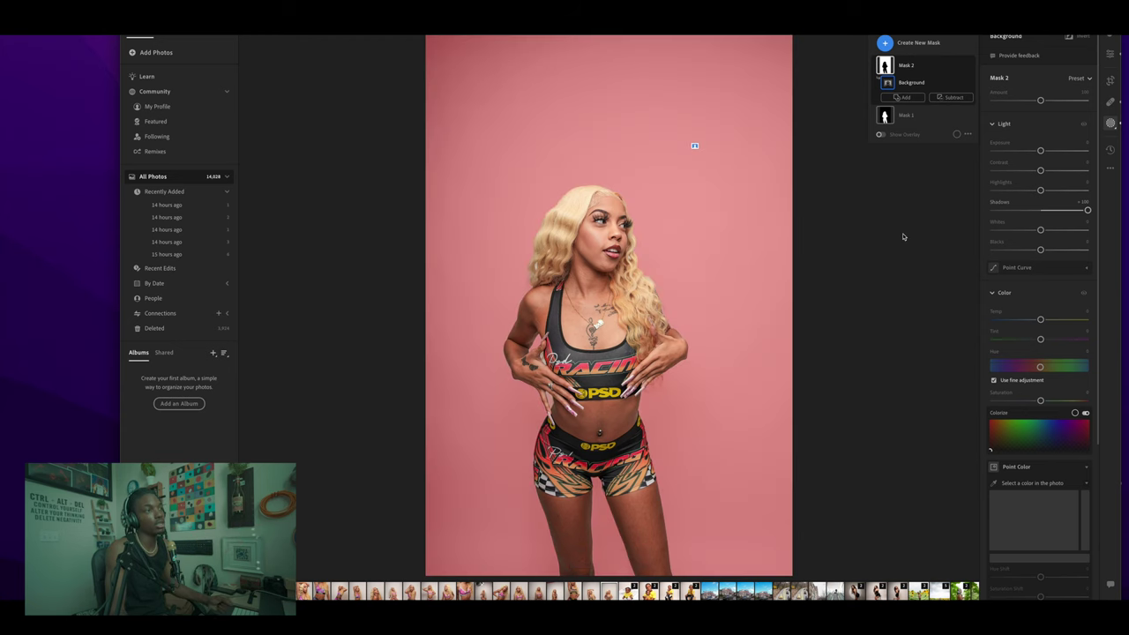
Switch to the subject mask and raise its shadows to +12 and highlights to about +9.
left_click(885, 115)
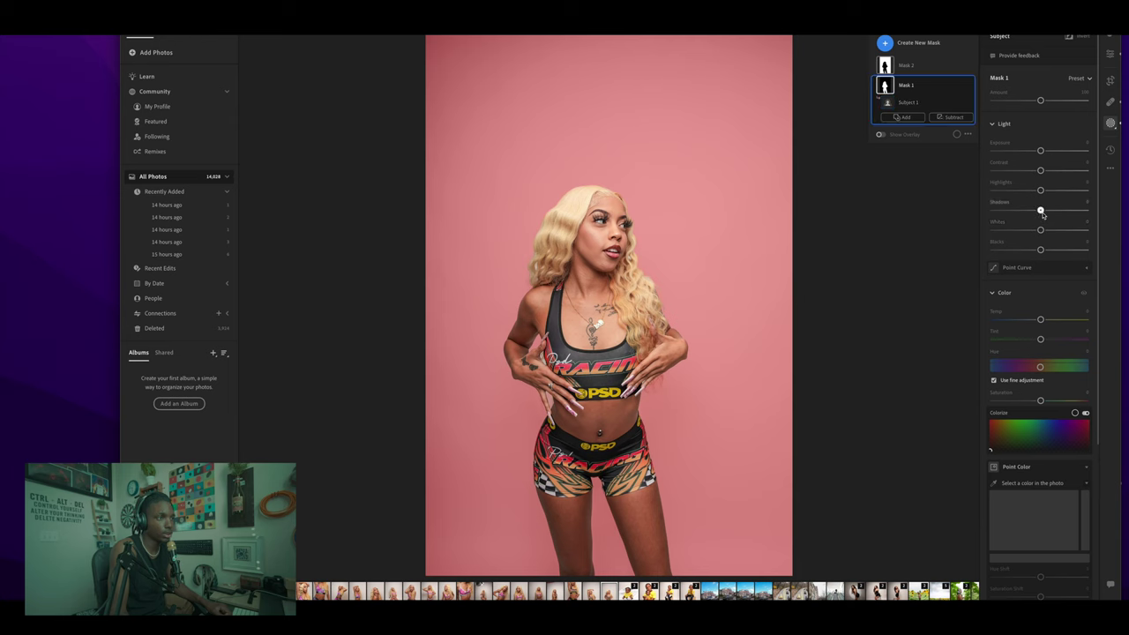
left_click_drag(1041, 210, 1049, 215)
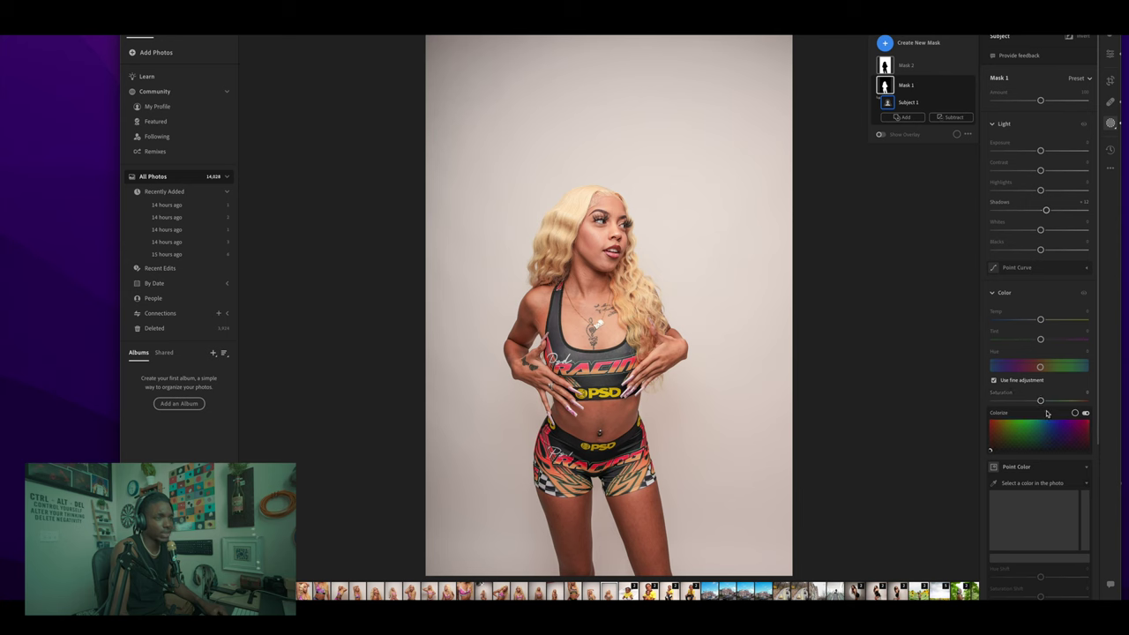
left_click_drag(1041, 401, 1039, 401)
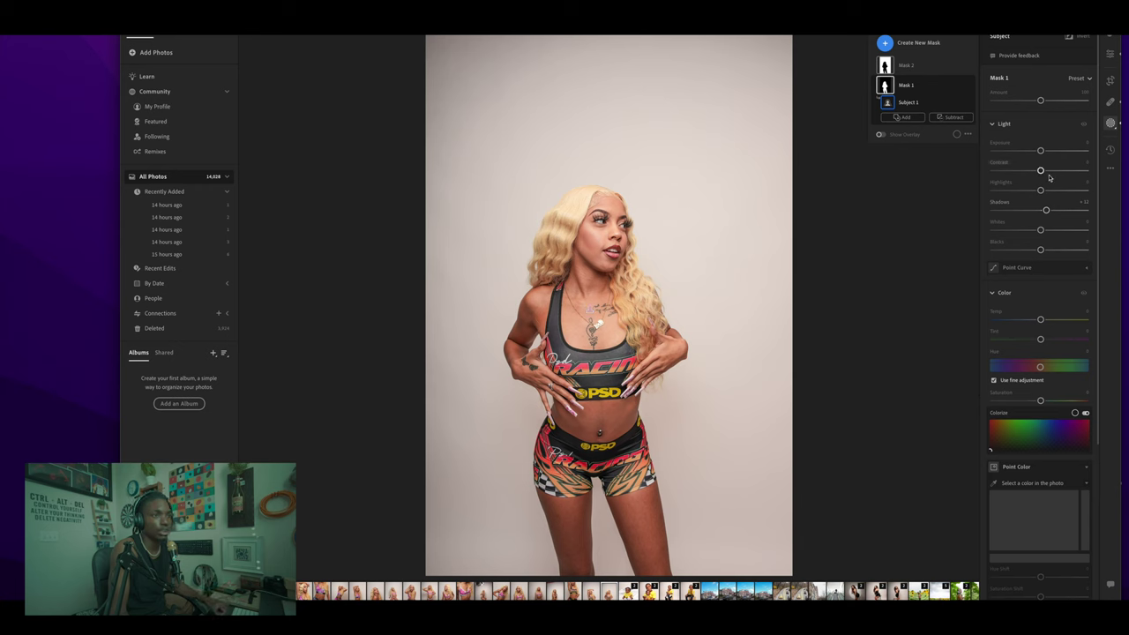
left_click_drag(1040, 190, 1046, 191)
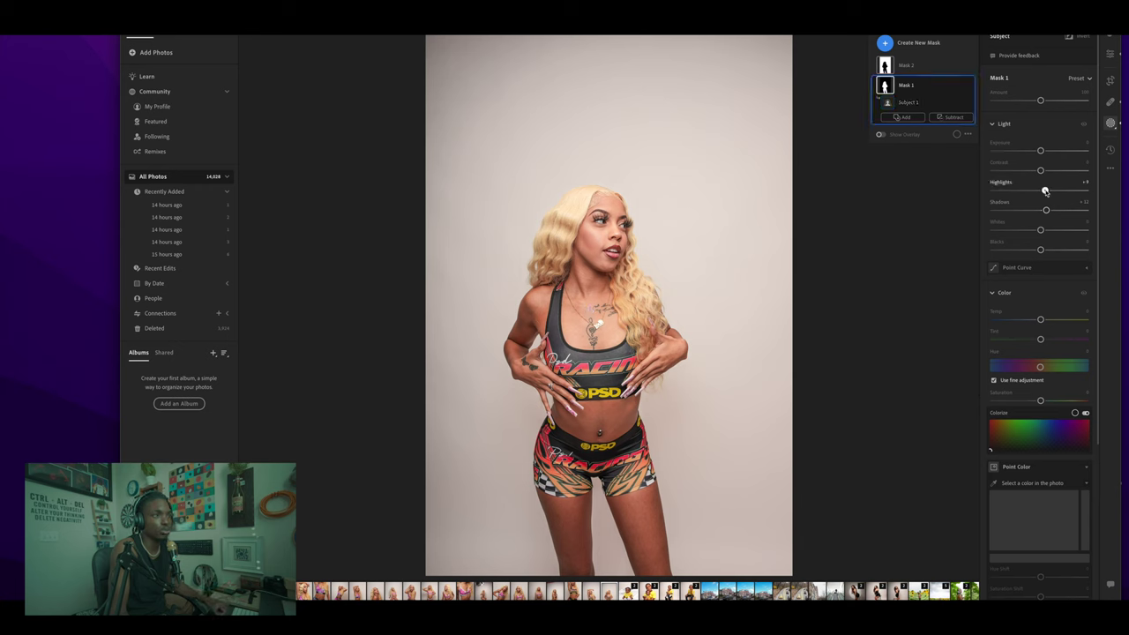
Set the subject mask's texture to +5 and sharpness to +10.
scroll(1032, 407, "down", 4)
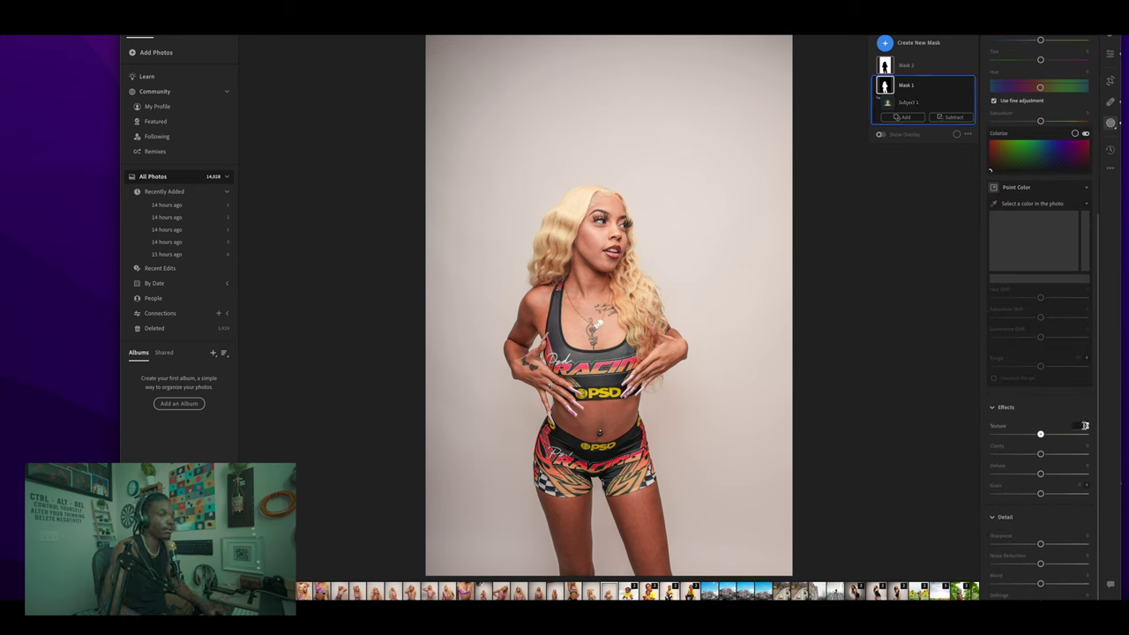
left_click_drag(1085, 426, 1090, 426)
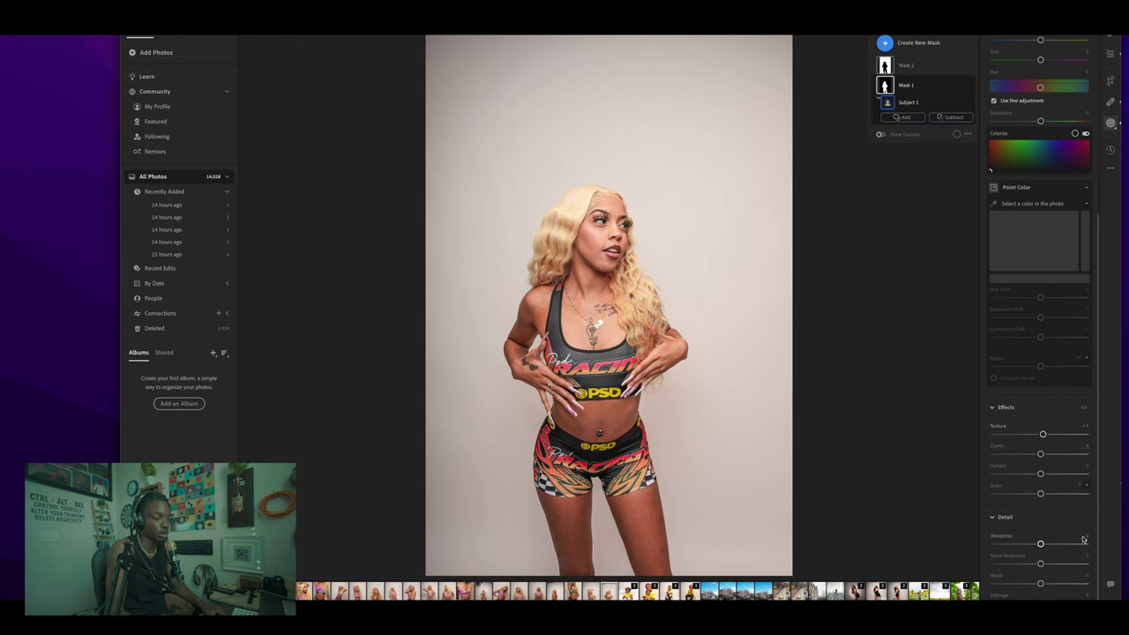
left_click_drag(1084, 536, 1087, 535)
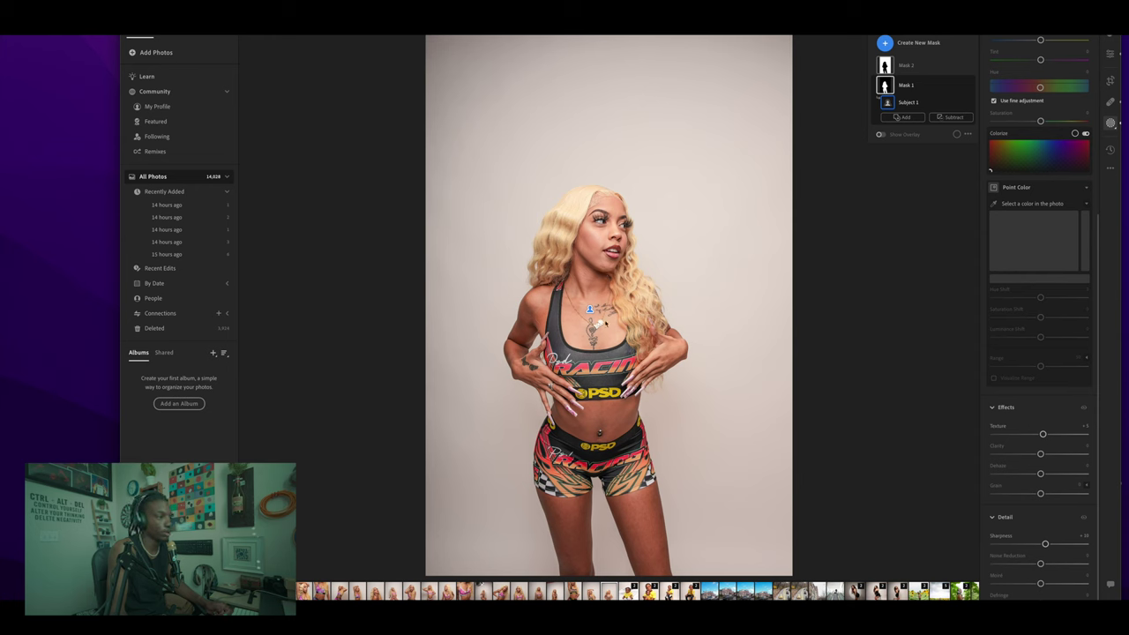
Open the edited photo in Photoshop and duplicate the background layer twice.
right_click(606, 323)
left_click(654, 385)
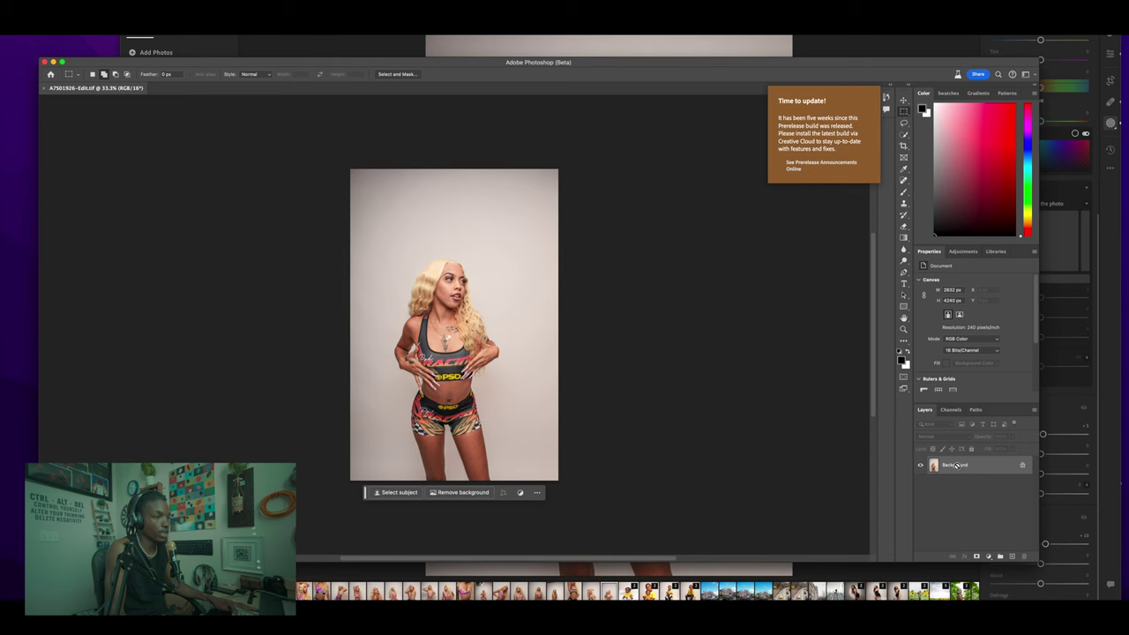
key("super+j")
key("super+j")
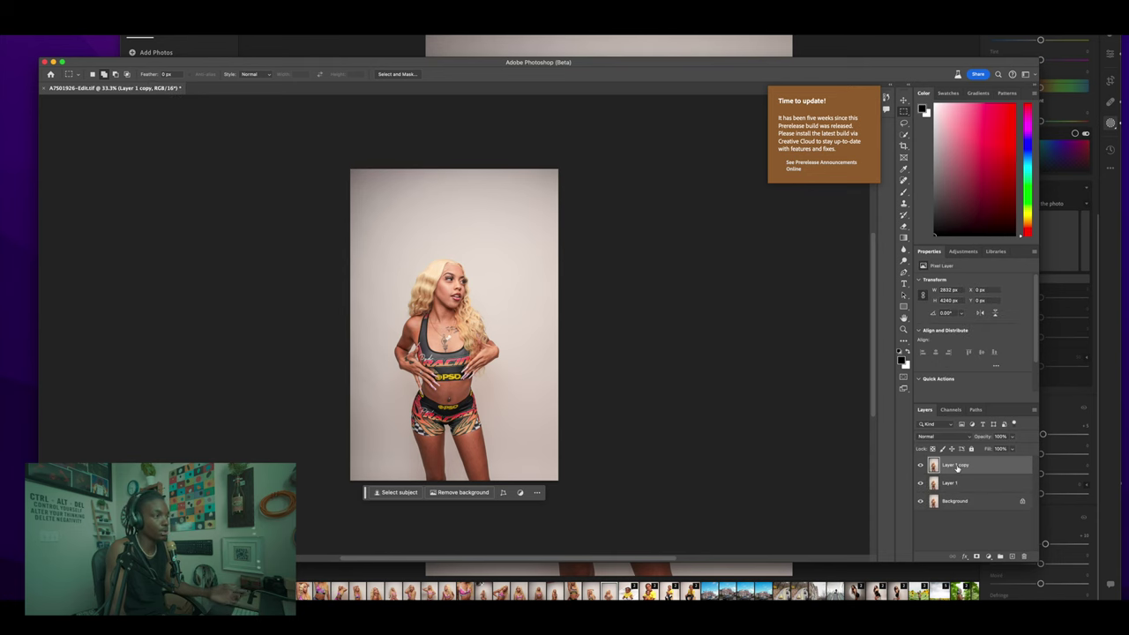
Crop the image with the 4 x 5 in 300 ppi preset, shifting the photo upward to trim empty space above the model.
key("c")
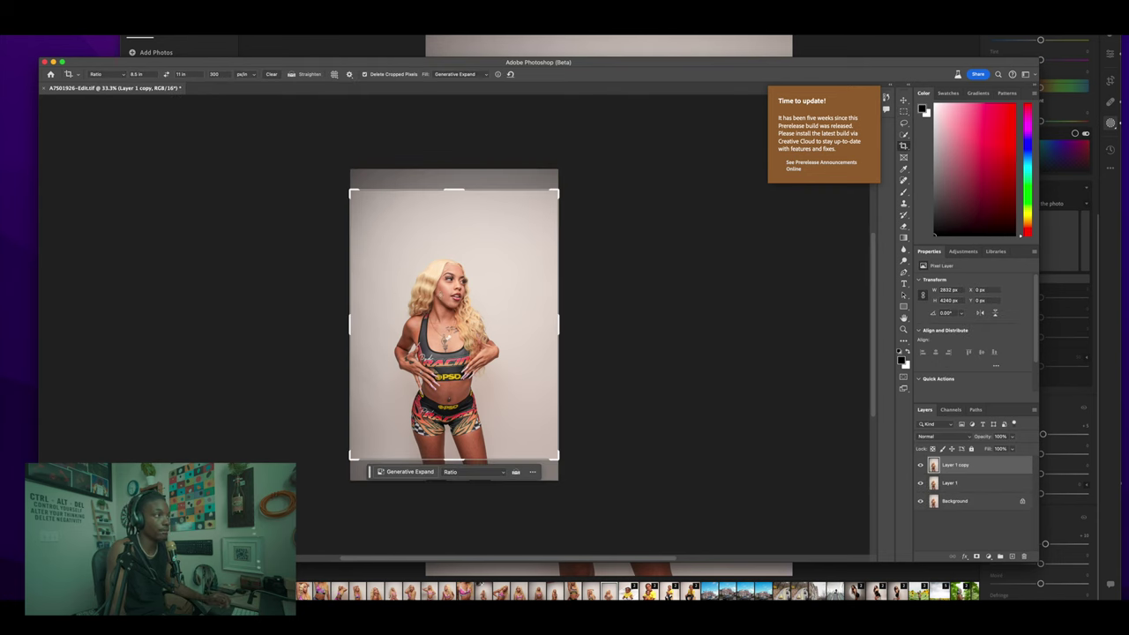
left_click(111, 76)
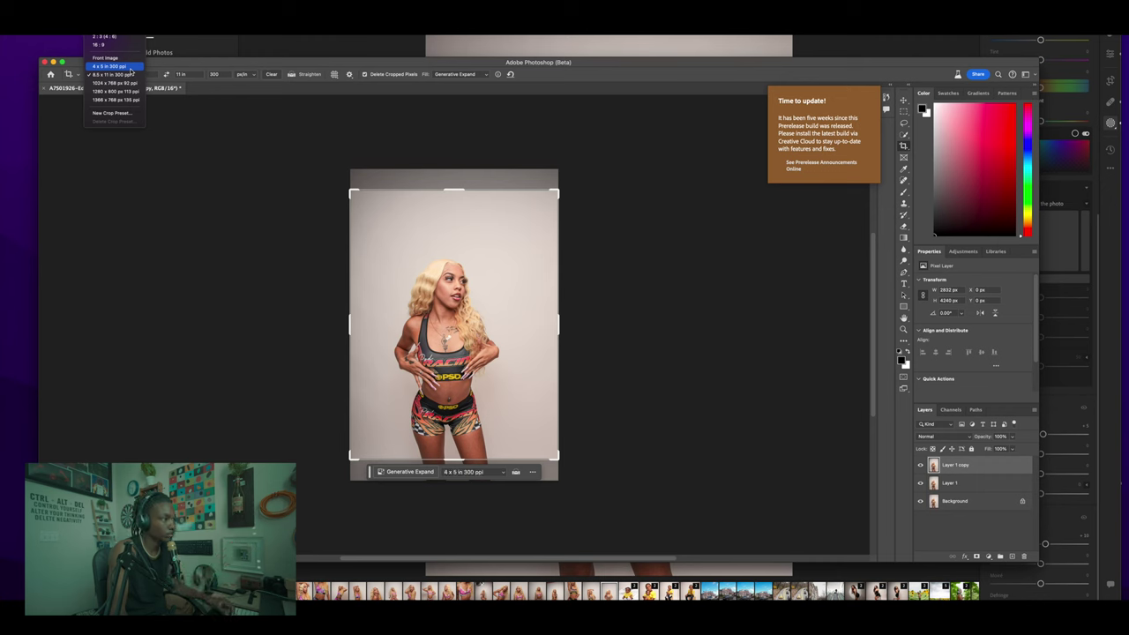
left_click(130, 67)
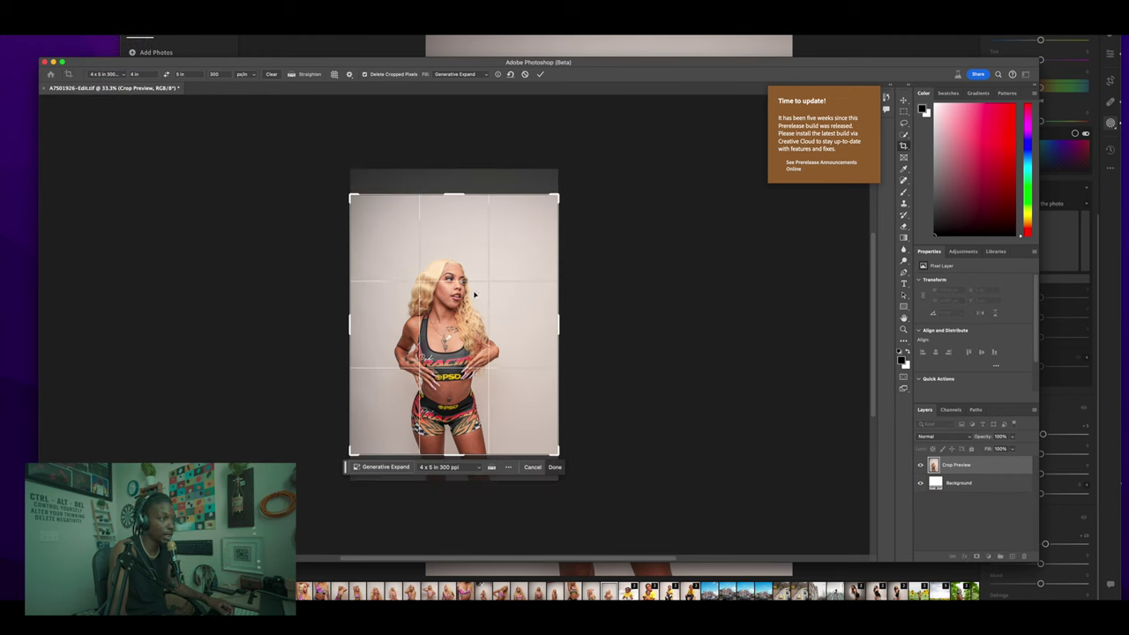
mouse_move(475, 300)
left_mouse_down()
mouse_move(476, 281)
mouse_move(466, 290)
left_mouse_up()
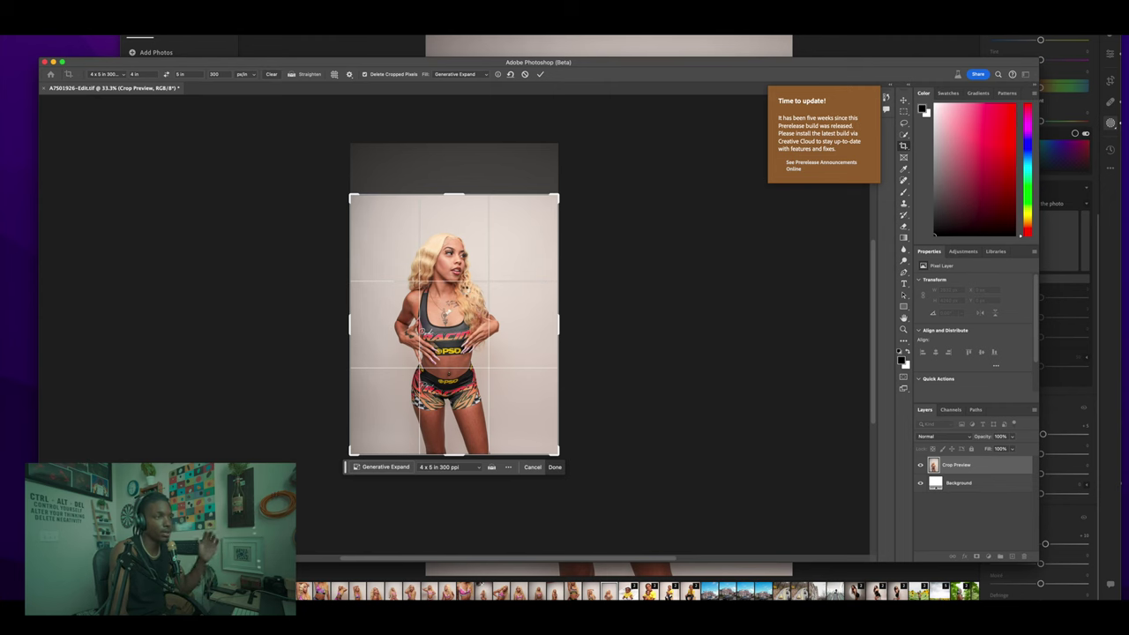
key("Return")
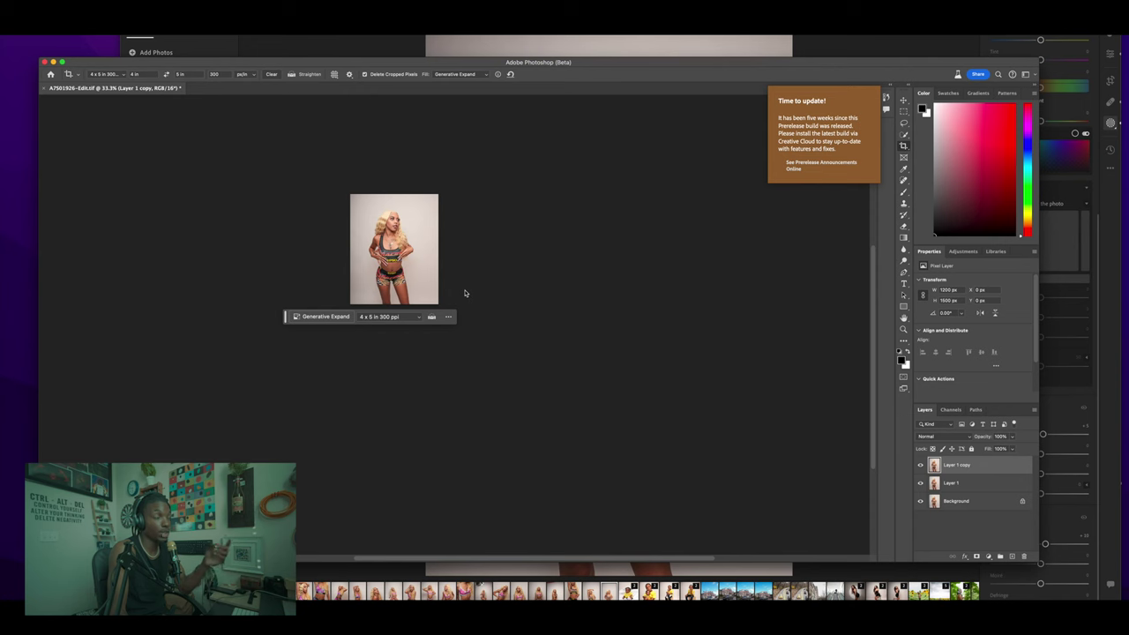
left_click(499, 269)
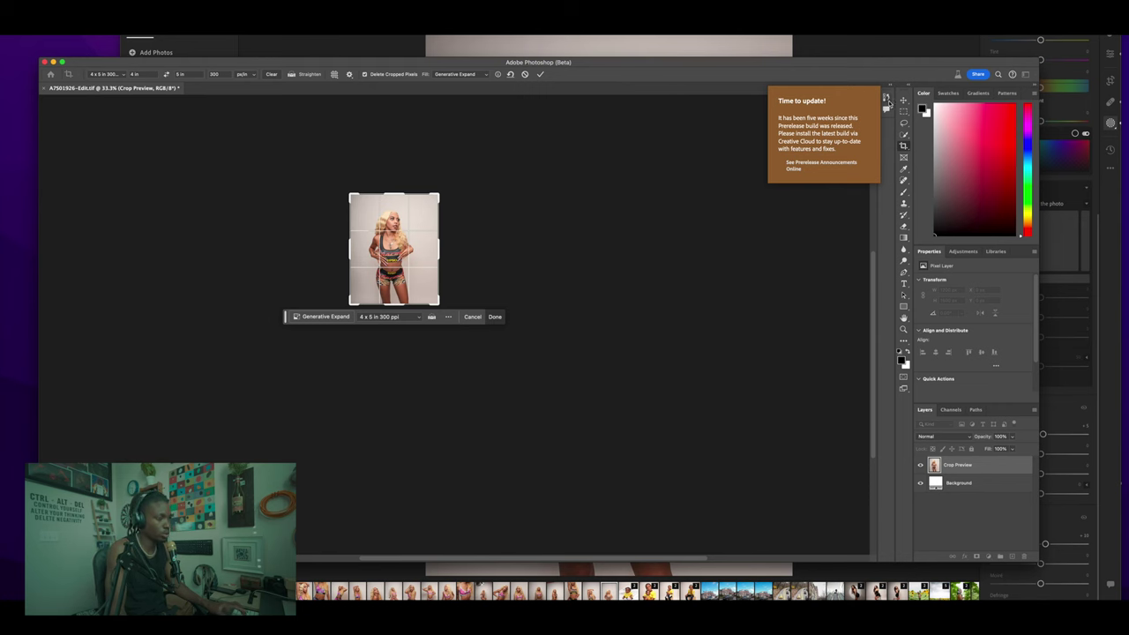
key("Return")
key("super+0")
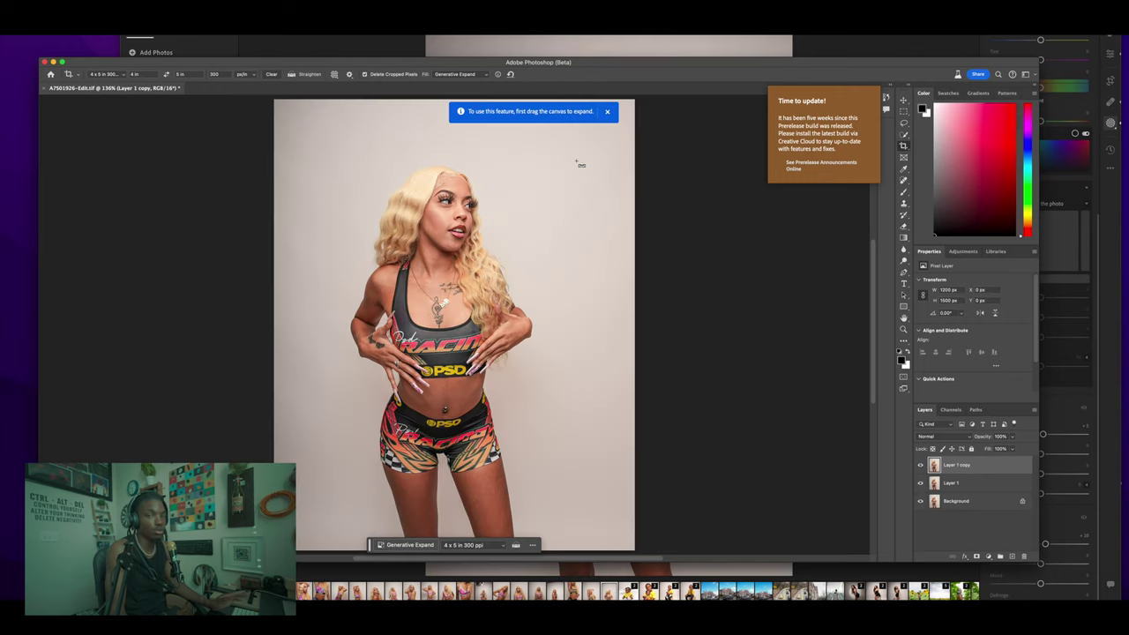
key("ctrl+minus")
key("ctrl+minus")
key("ctrl+minus")
key("ctrl+minus")
key("ctrl+minus")
key("ctrl+minus")
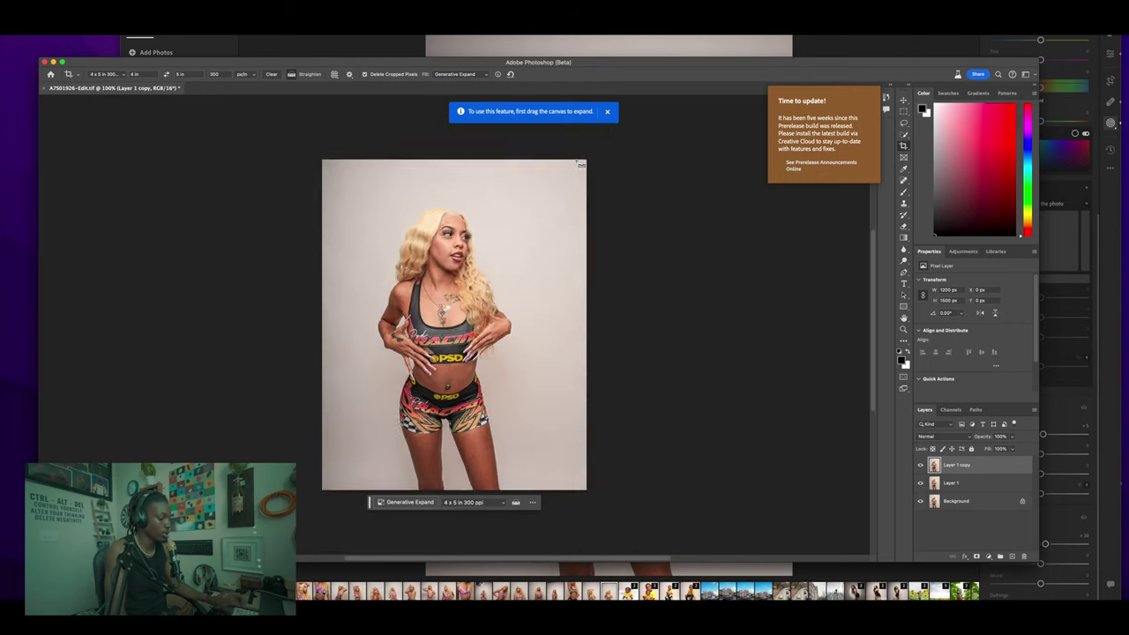
key("ctrl+0")
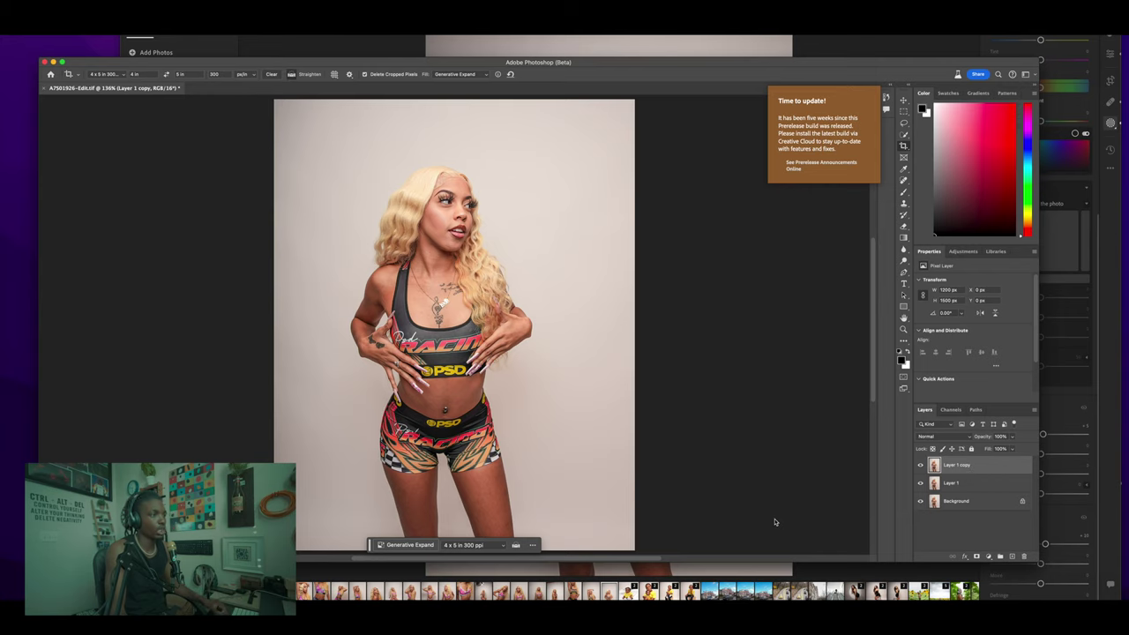
Open the Liquify filter on the topmost layer copy and reduce the brush size to 45.
key("ctrl+shift+x")
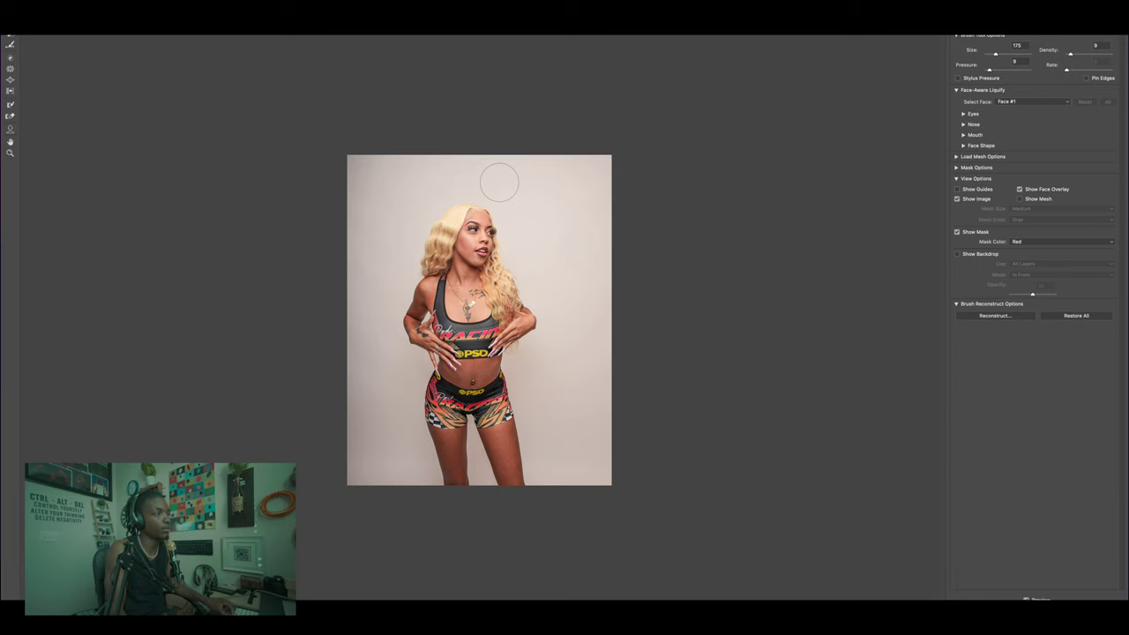
key("super+plus")
key("super+plus")
scroll(507, 255, "down", 1)
scroll(508, 256, "down", 3)
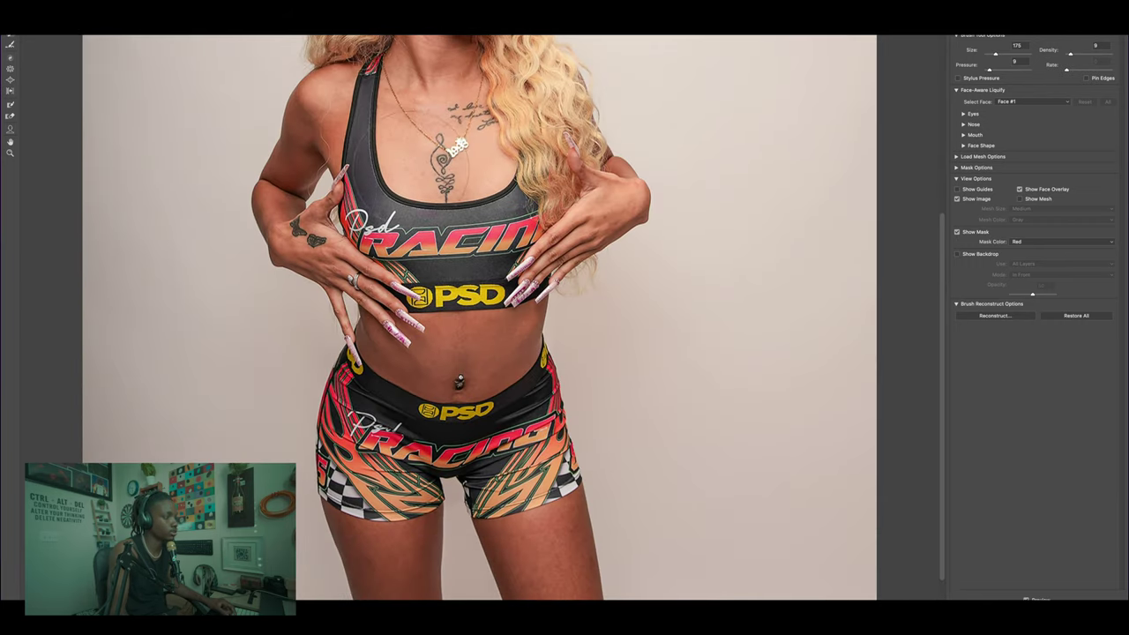
key("bracketleft")
key("bracketleft")
key("bracketleft")
key("bracketleft")
key("bracketleft")
key("bracketleft")
scroll(282, 229, "up", 4)
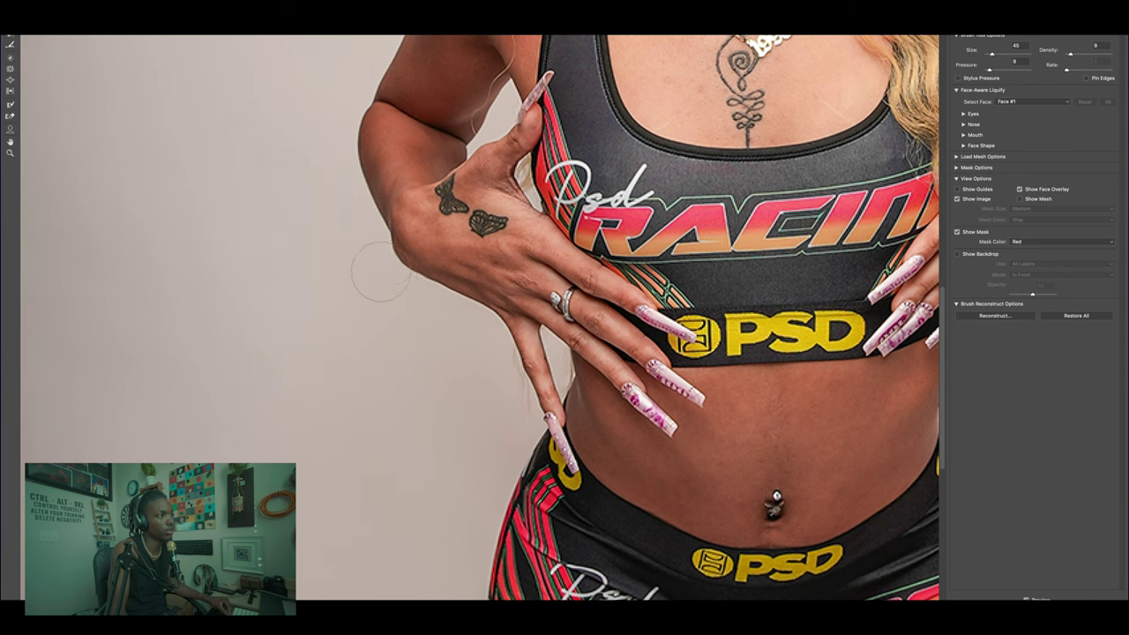
Examine the model's hands, elbows, waist and shorts up close for outlines that need reshaping.
mouse_move(434, 239)
left_mouse_down()
mouse_move(229, 324)
mouse_move(193, 499)
mouse_move(335, 167)
left_mouse_up()
left_click_drag(678, 300, 320, 212)
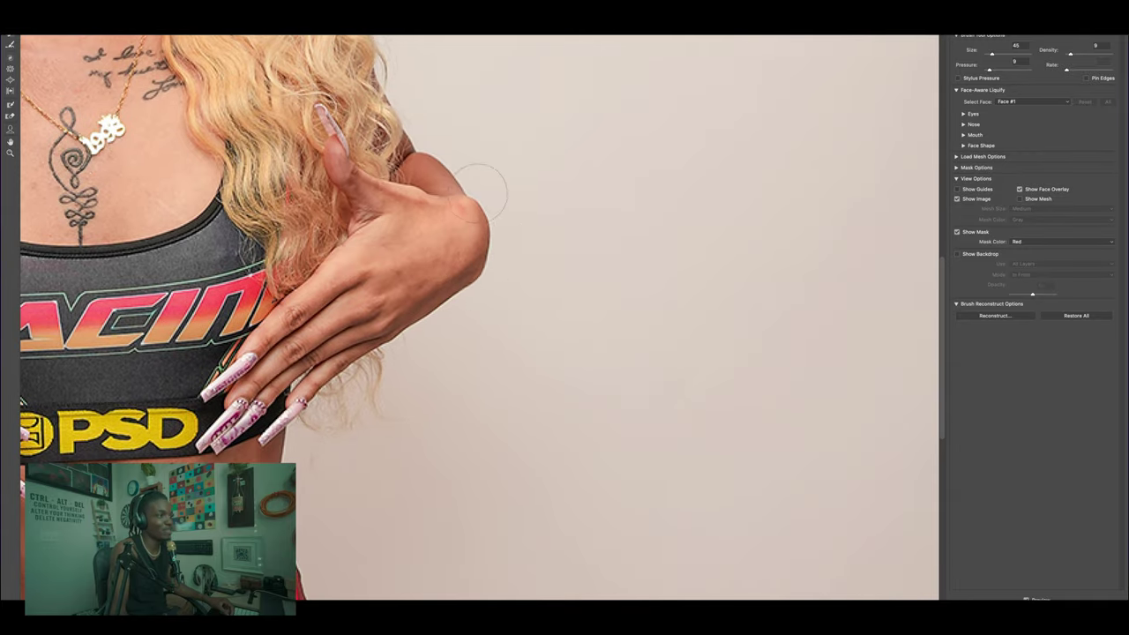
mouse_move(480, 294)
left_mouse_down()
mouse_move(776, 192)
mouse_move(917, 159)
left_mouse_up()
mouse_move(362, 234)
left_mouse_down()
mouse_move(534, 305)
mouse_move(527, 296)
left_mouse_up()
scroll(524, 297, "down", 5)
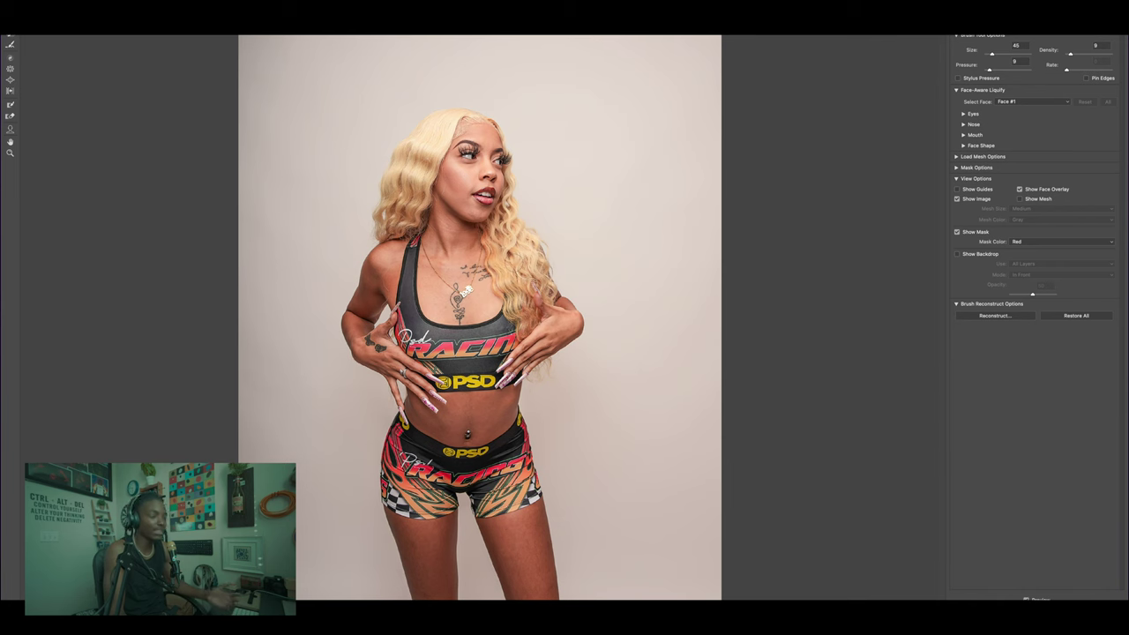
key("super+plus")
key("super+plus")
key("super+plus")
key("super+plus")
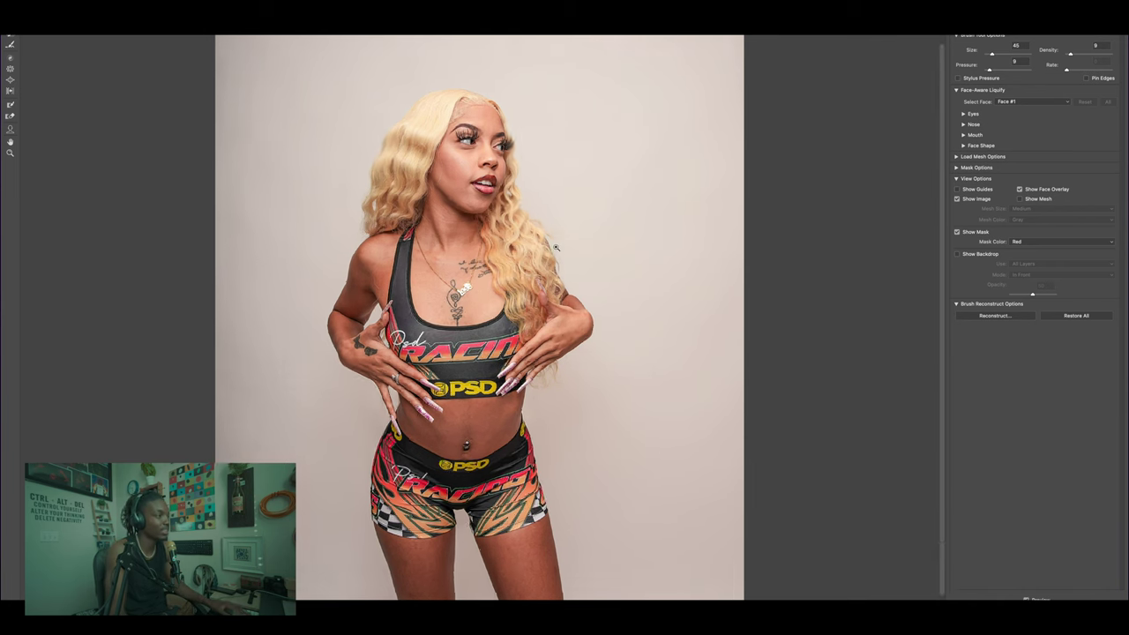
scroll(423, 404, "down", 15)
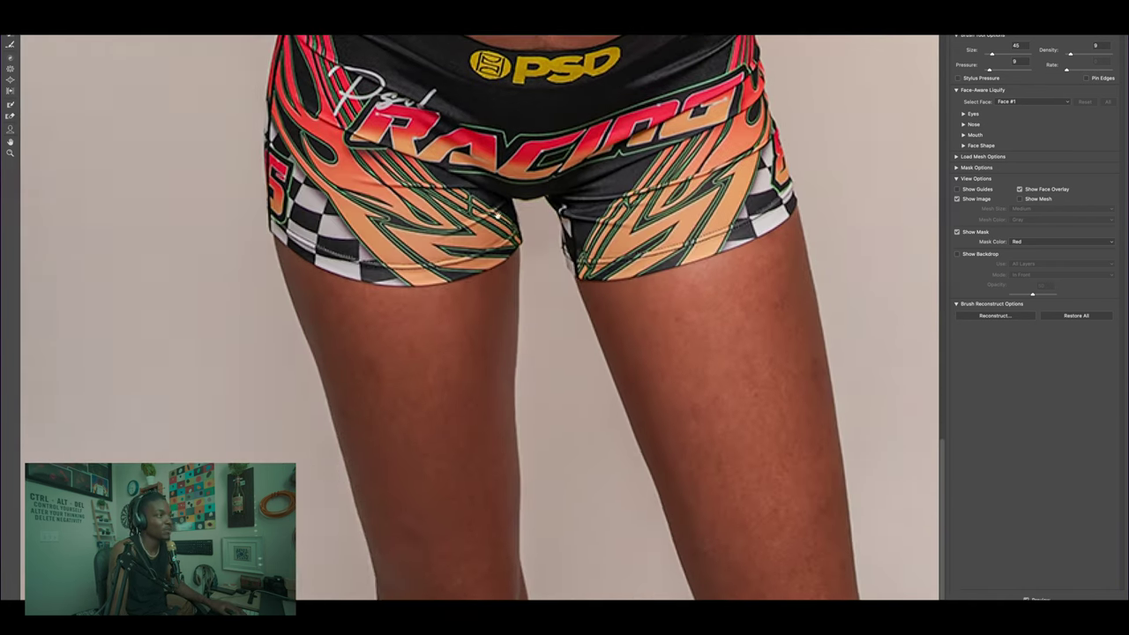
scroll(409, 256, "right", 5)
scroll(479, 255, "up", 7)
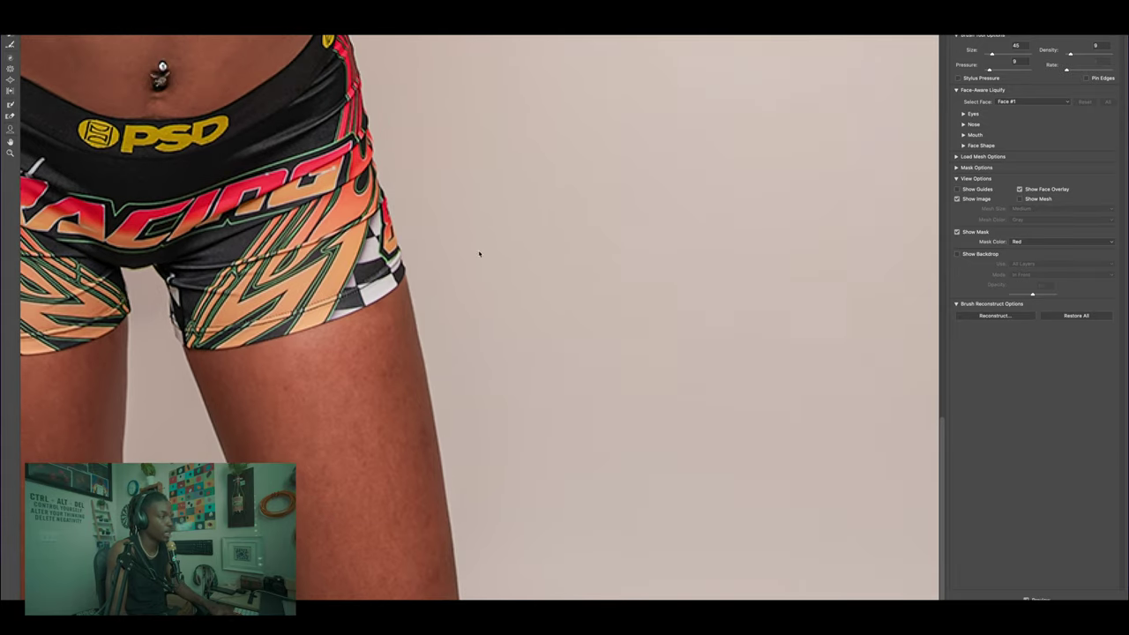
Try widening both hips and pulling in the waist with Liquify strokes, using a brush size of 600.
key("super+minus")
key("ctrl+minus")
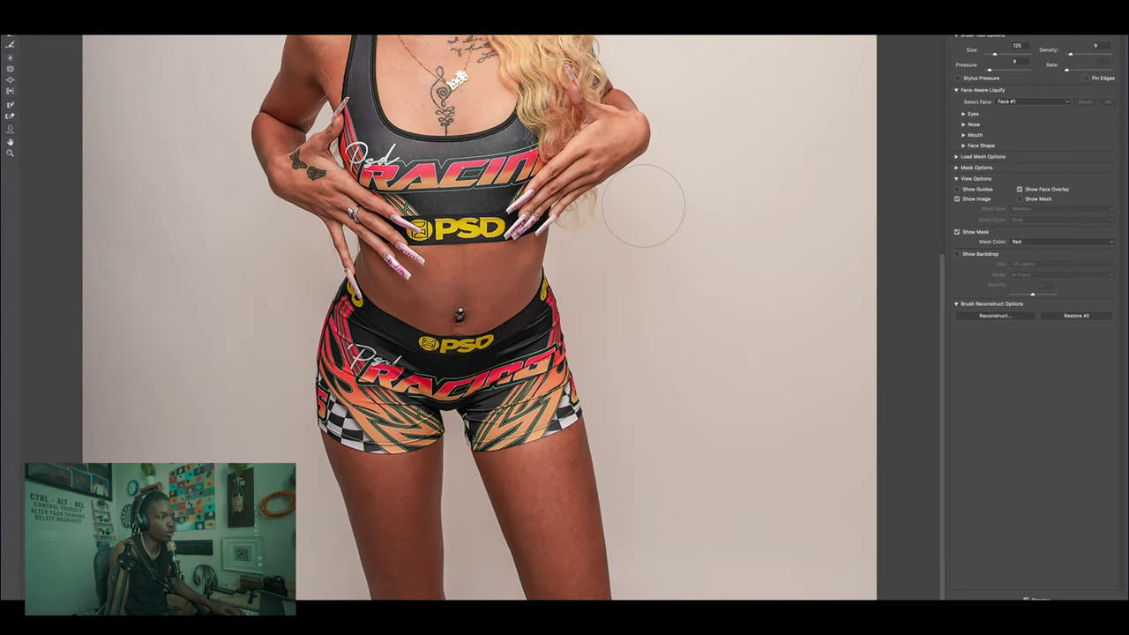
key("bracketright")
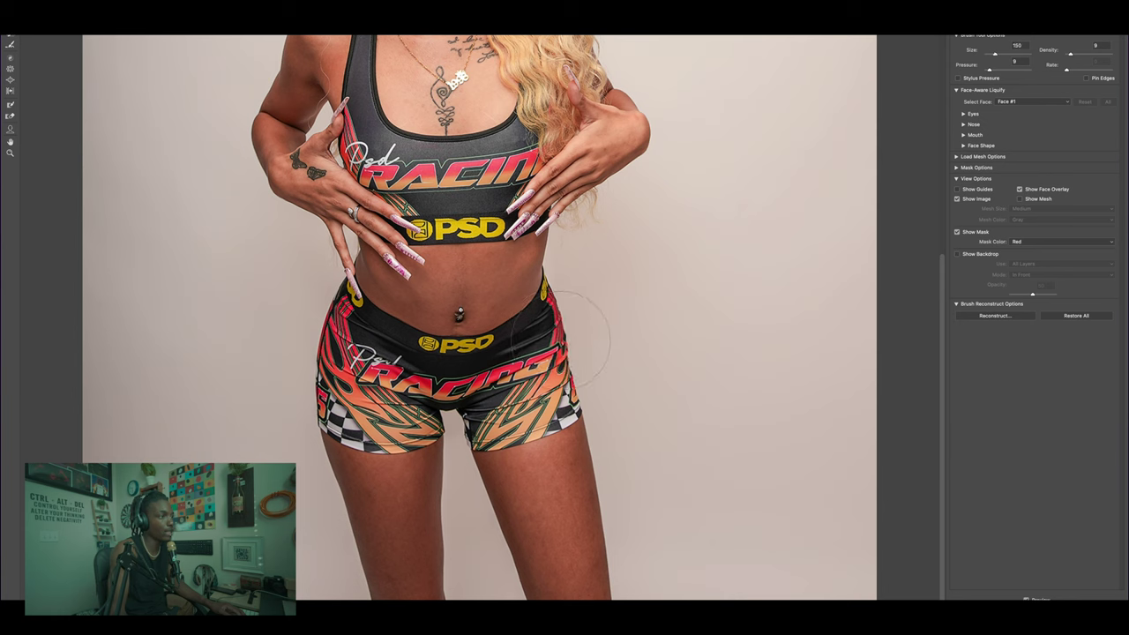
key("bracketright")
mouse_move(556, 334)
left_mouse_down()
mouse_move(612, 349)
mouse_move(634, 369)
left_mouse_up()
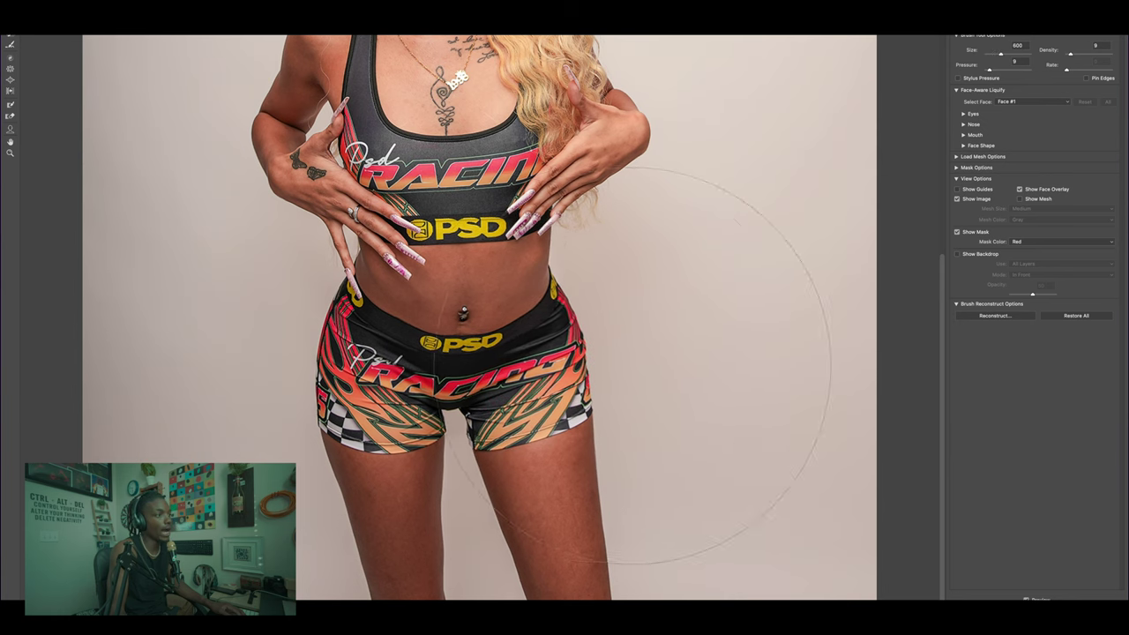
left_click_drag(418, 374, 337, 399)
left_click_drag(544, 381, 621, 377)
left_click_drag(529, 387, 632, 362)
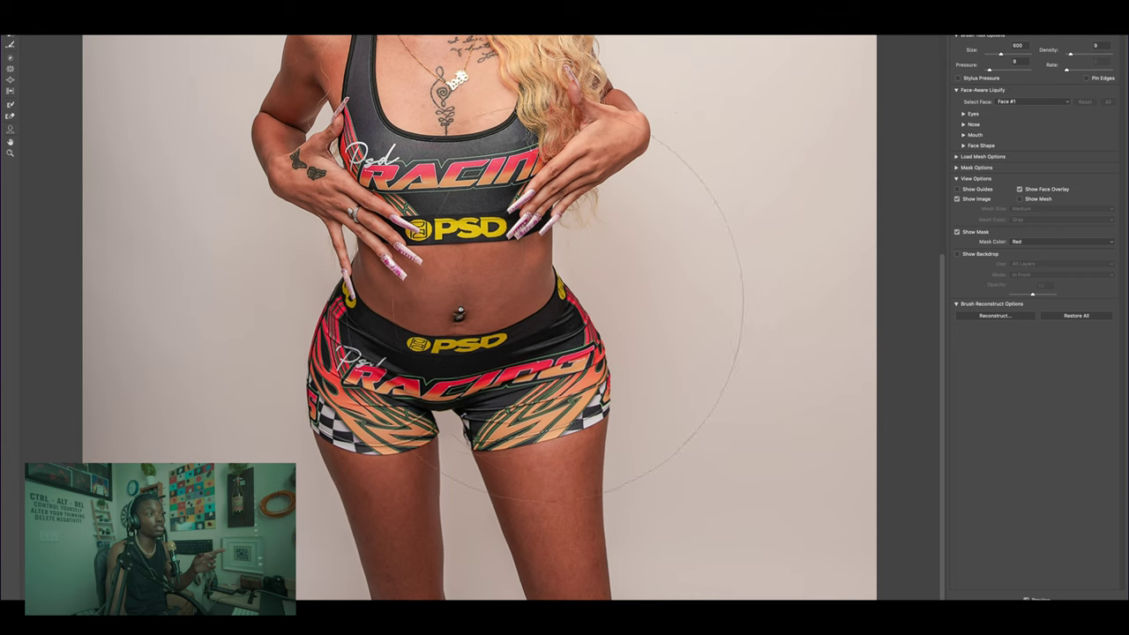
mouse_move(636, 256)
left_mouse_down()
mouse_move(414, 257)
mouse_move(434, 379)
mouse_move(529, 380)
left_mouse_up()
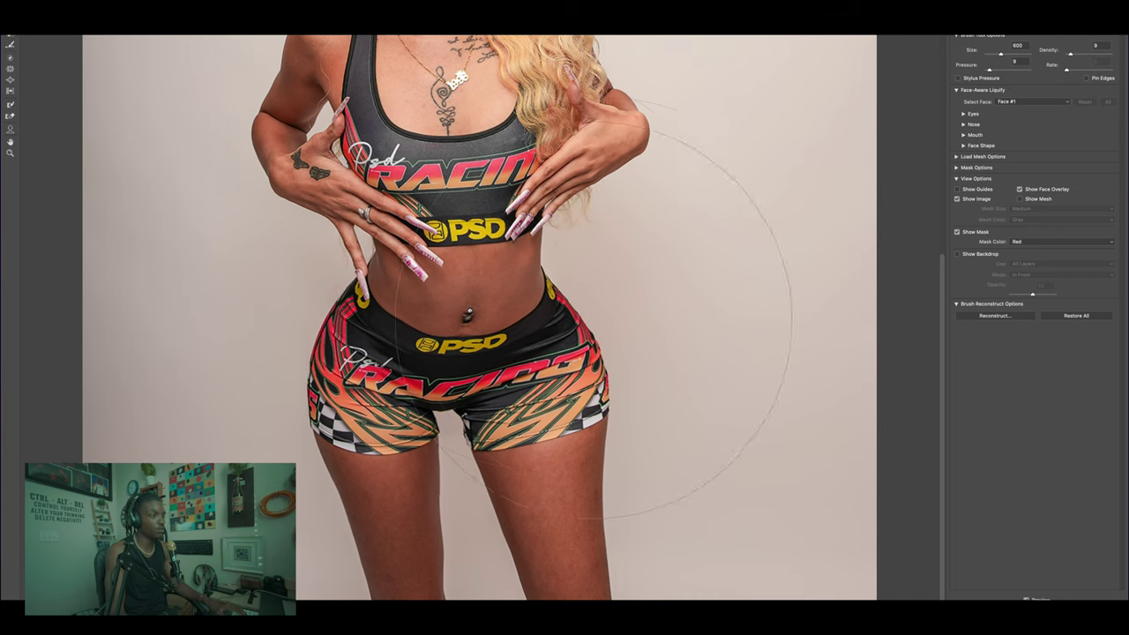
key("ctrl+0")
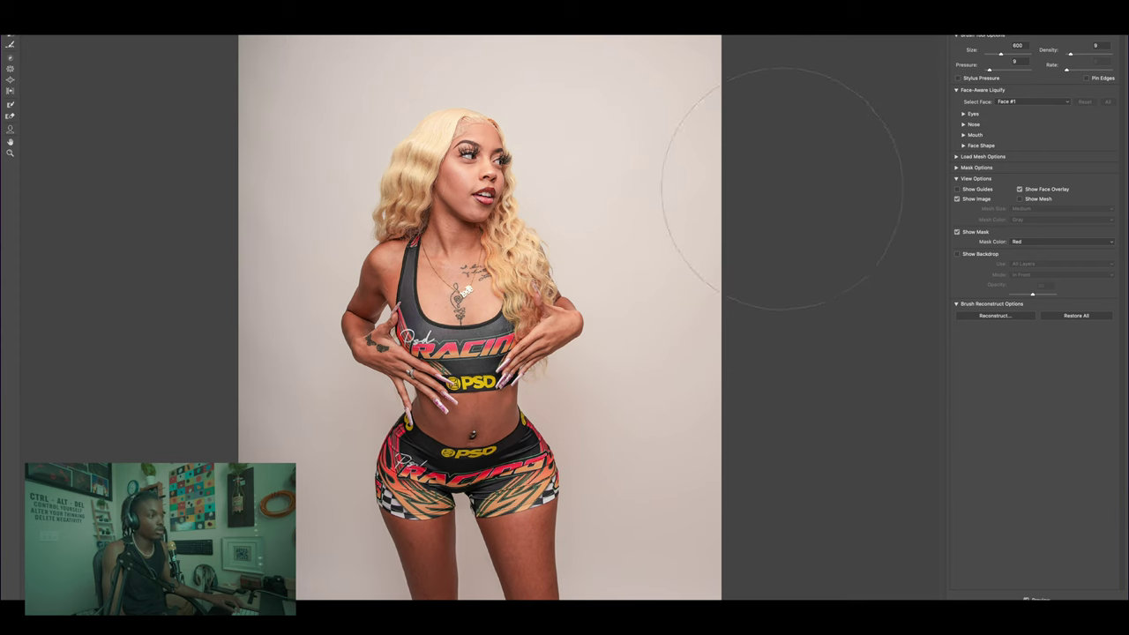
Undo the exaggerated hip and waist reshaping strokes.
key("ctrl+z")
key("ctrl+z")
key("ctrl+z")
key("ctrl+z")
key("ctrl+z")
key("ctrl+z")
key("ctrl+z")
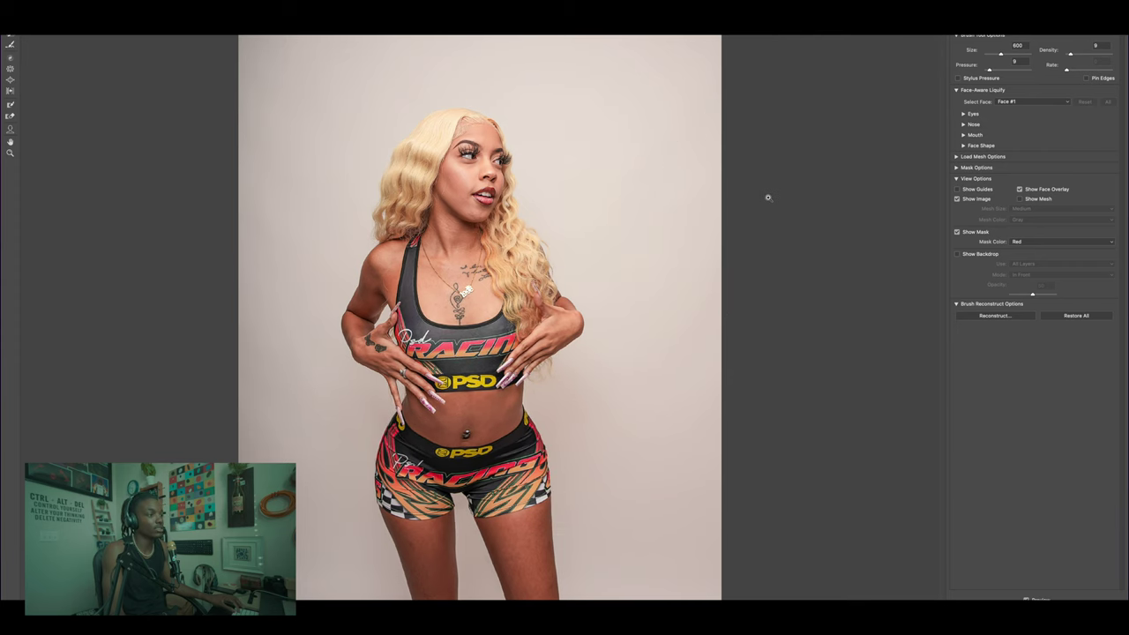
key("ctrl+z")
key("ctrl+z")
key("ctrl+z")
key("ctrl+z")
key("ctrl+z")
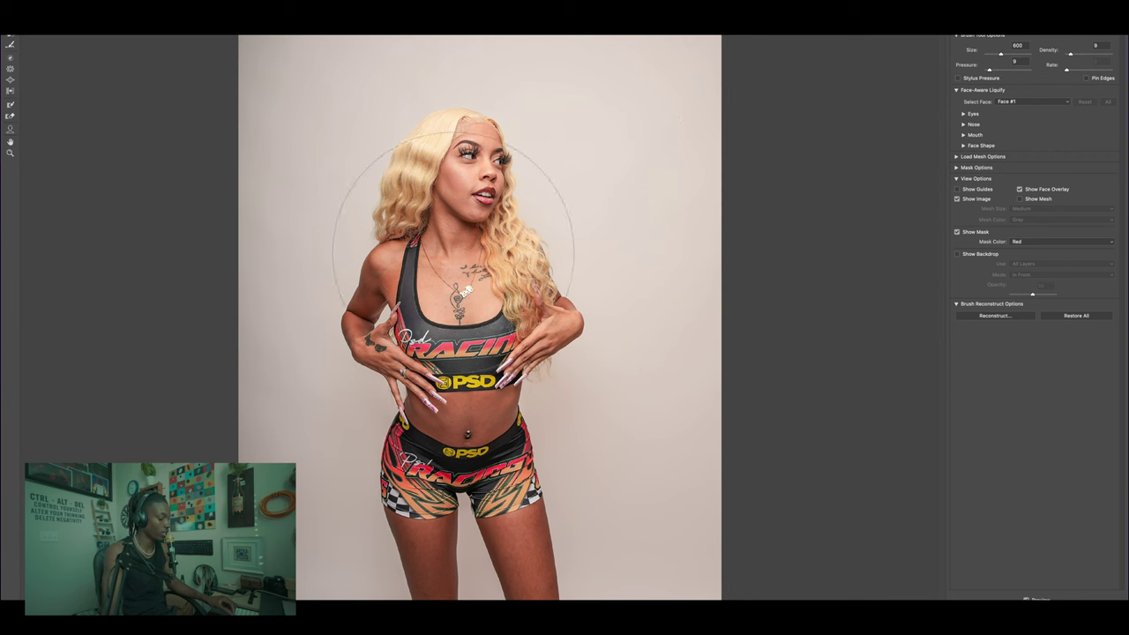
key("super+space")
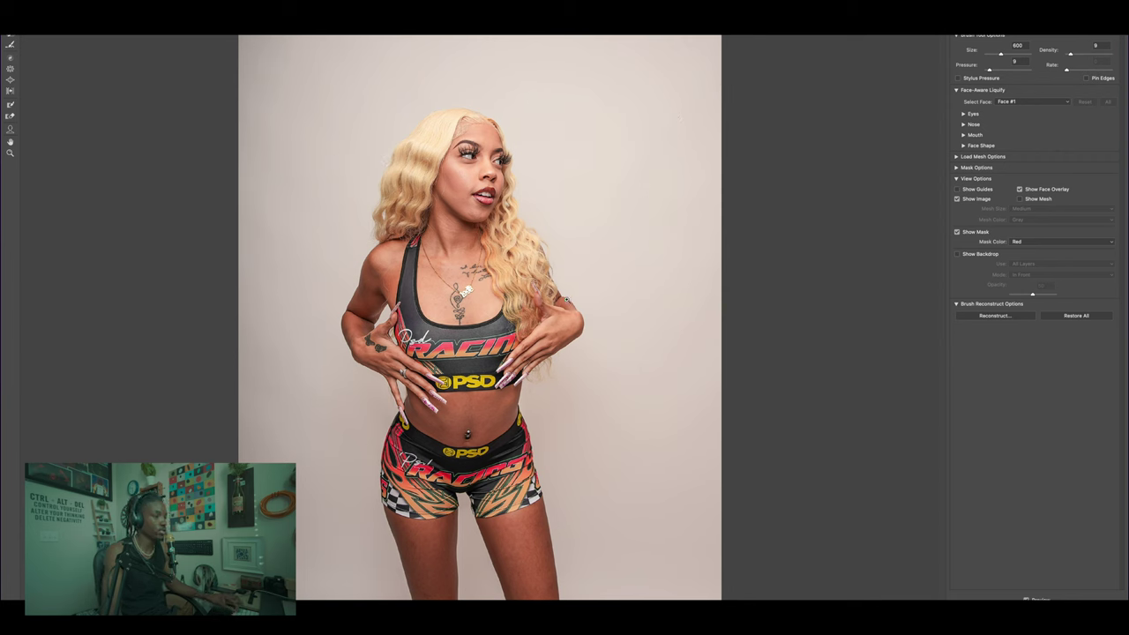
key("super+z")
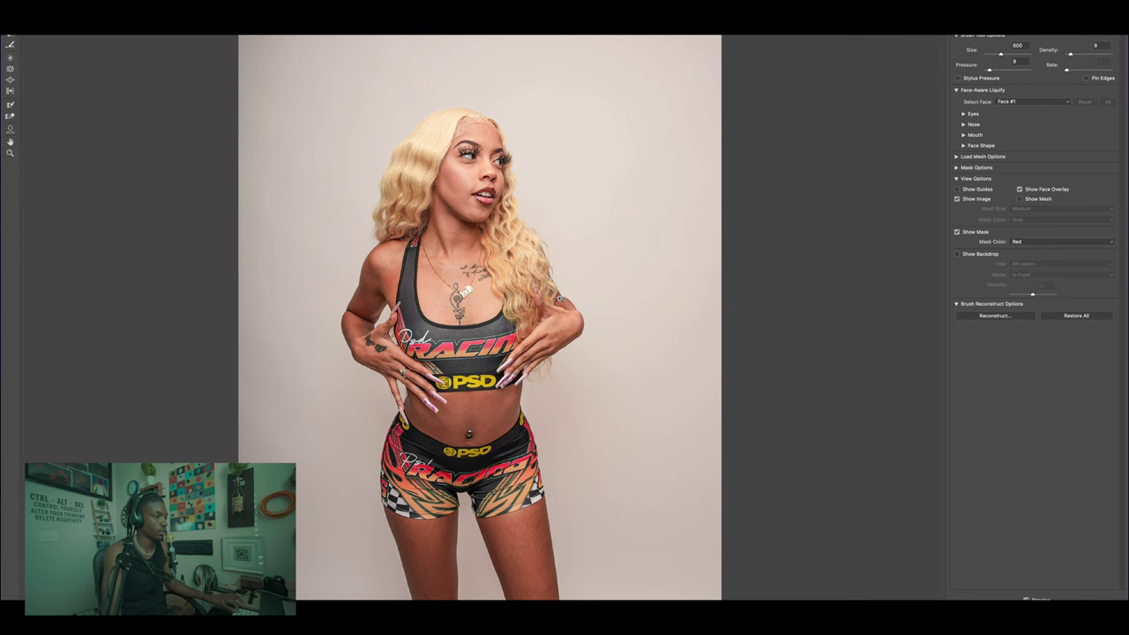
Examine the hips, shorts and thighs up close for outlines that need subtle reshaping.
key("ctrl+plus")
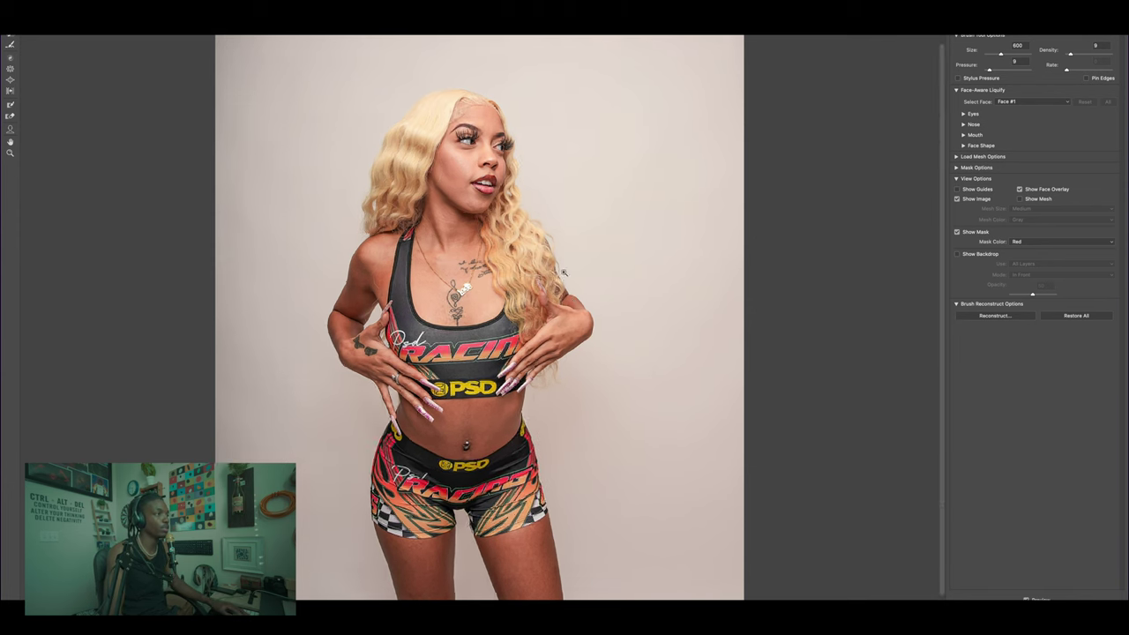
key("super+plus")
key("super+plus")
key("super+plus")
left_click_drag(588, 595, 575, 294)
left_click_drag(657, 481, 557, 72)
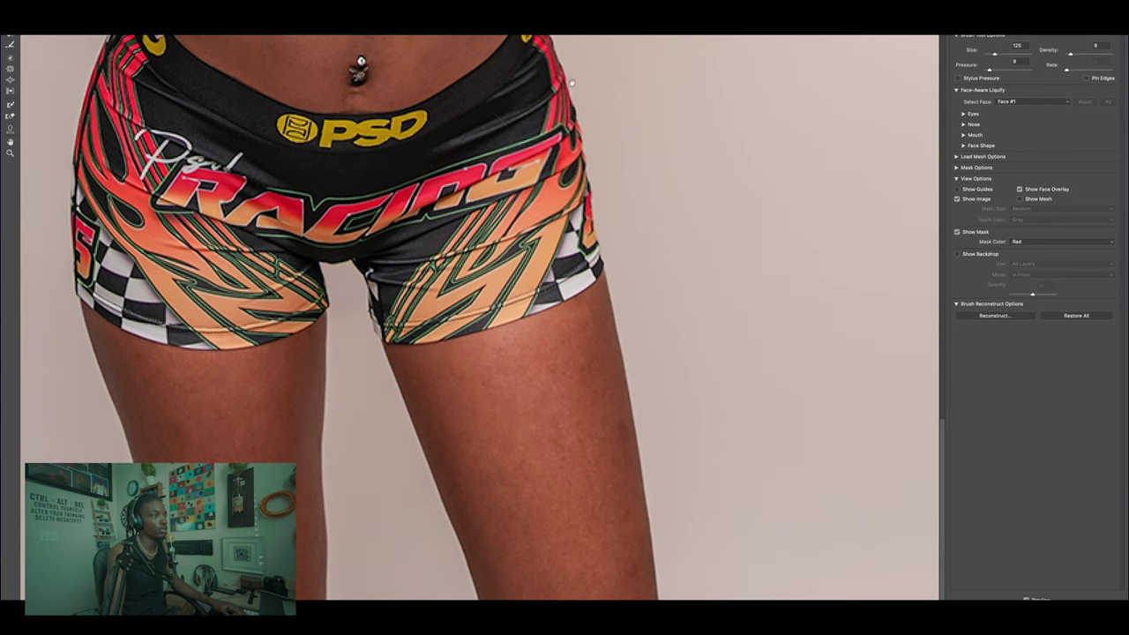
mouse_move(309, 95)
left_mouse_down()
mouse_move(493, 118)
mouse_move(569, 239)
left_mouse_up()
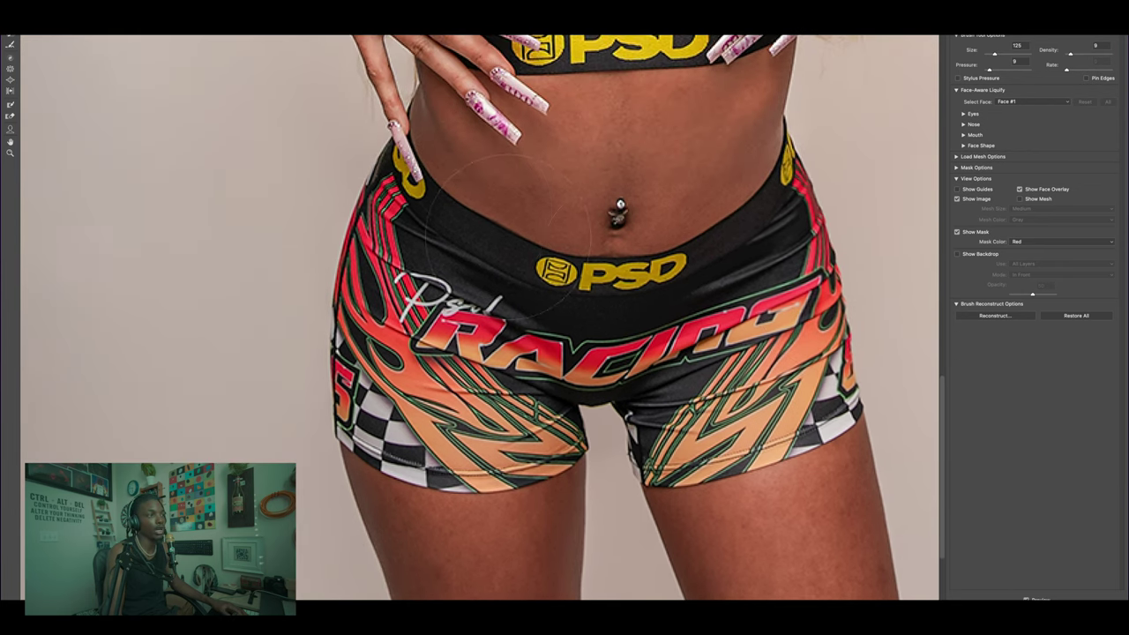
left_click_drag(763, 192, 683, 150)
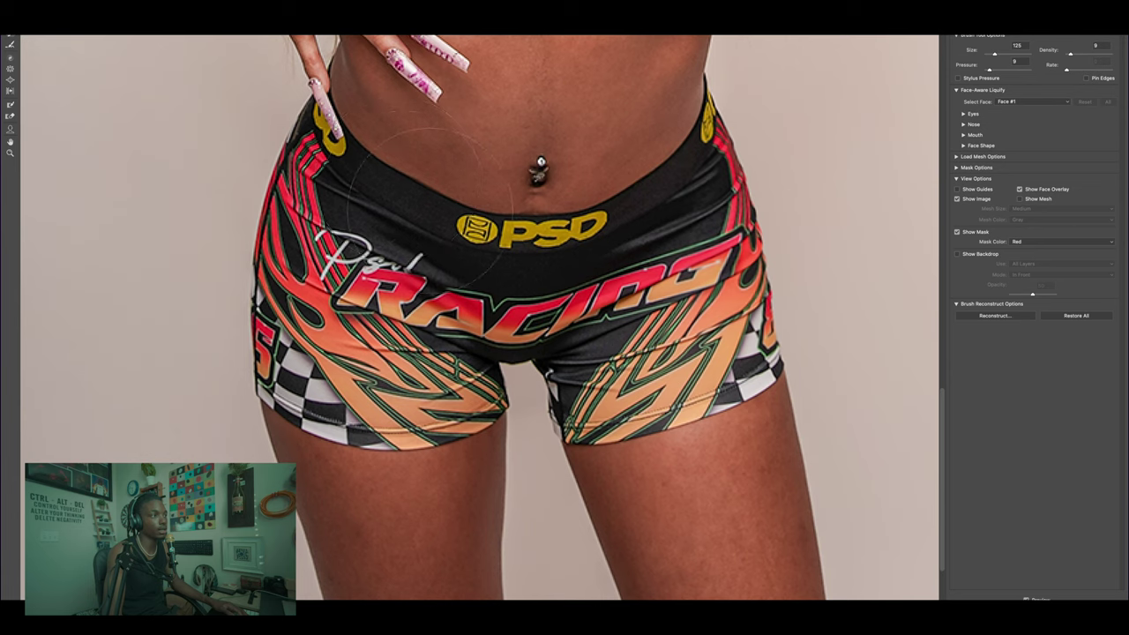
left_click_drag(542, 199, 511, 180)
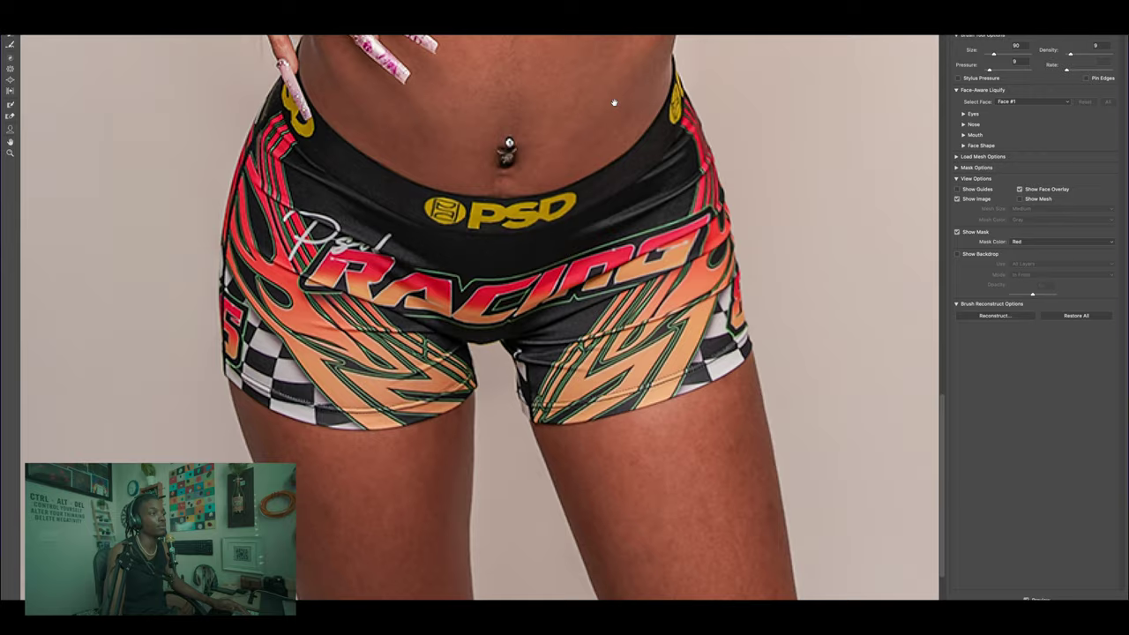
mouse_move(615, 103)
left_mouse_down()
mouse_move(706, 110)
mouse_move(808, 86)
left_mouse_up()
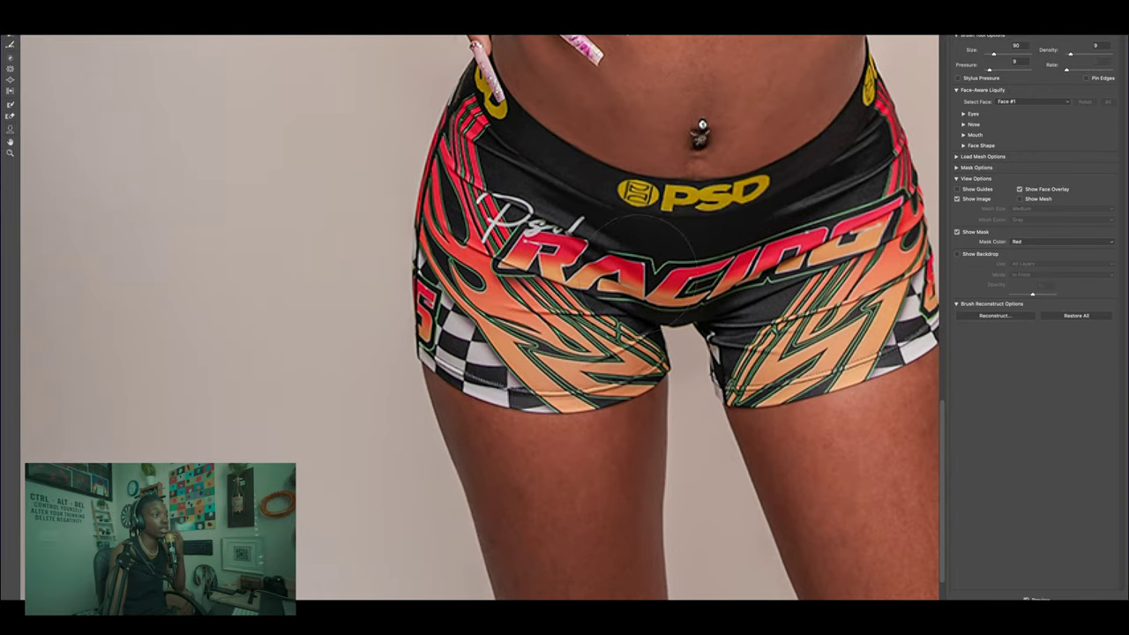
Push the outer hip edge on the picture's left side slightly outward with Liquify at brush size 175.
key("bracketright")
key("bracketright")
key("bracketright")
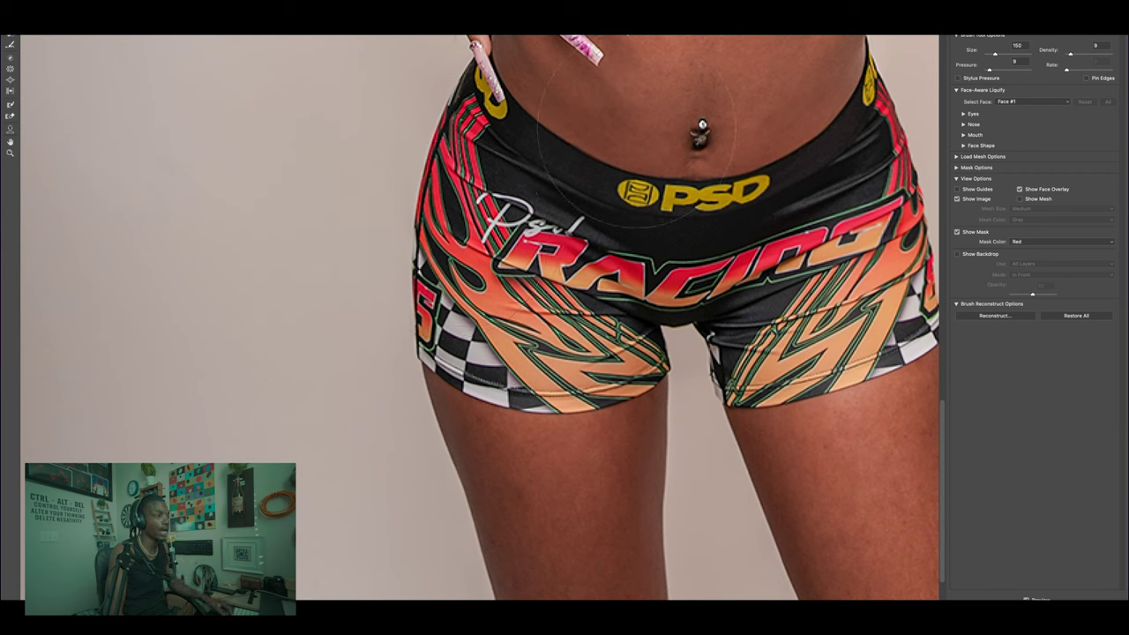
key("]")
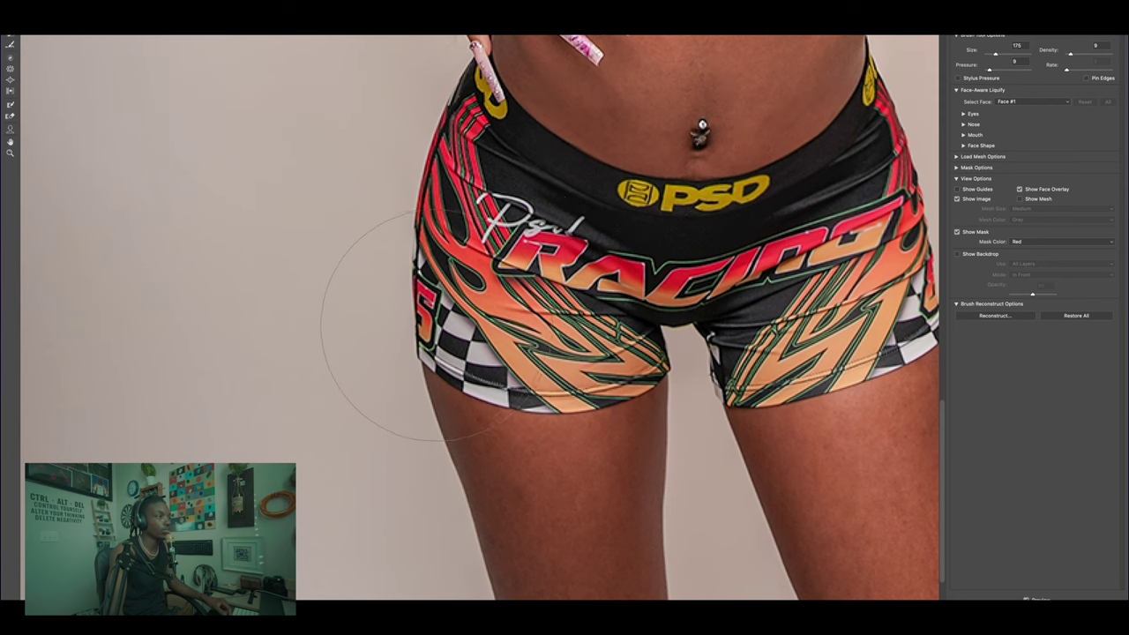
mouse_move(433, 322)
left_mouse_down()
mouse_move(434, 289)
mouse_move(402, 252)
mouse_move(420, 187)
left_mouse_up()
Gently pull in the bare waist below the hand on the picture's right side, keeping the brush size at 175.
scroll(466, 256, "up", 5)
scroll(466, 256, "right", 2)
scroll(465, 253, "right", 7)
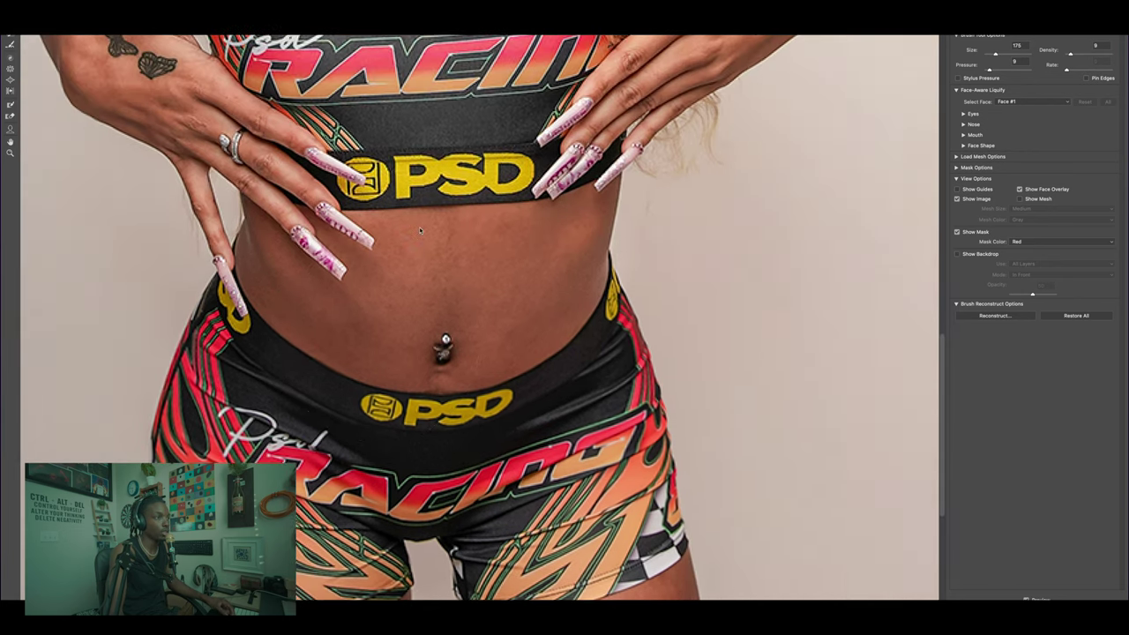
left_click_drag(529, 234, 518, 237)
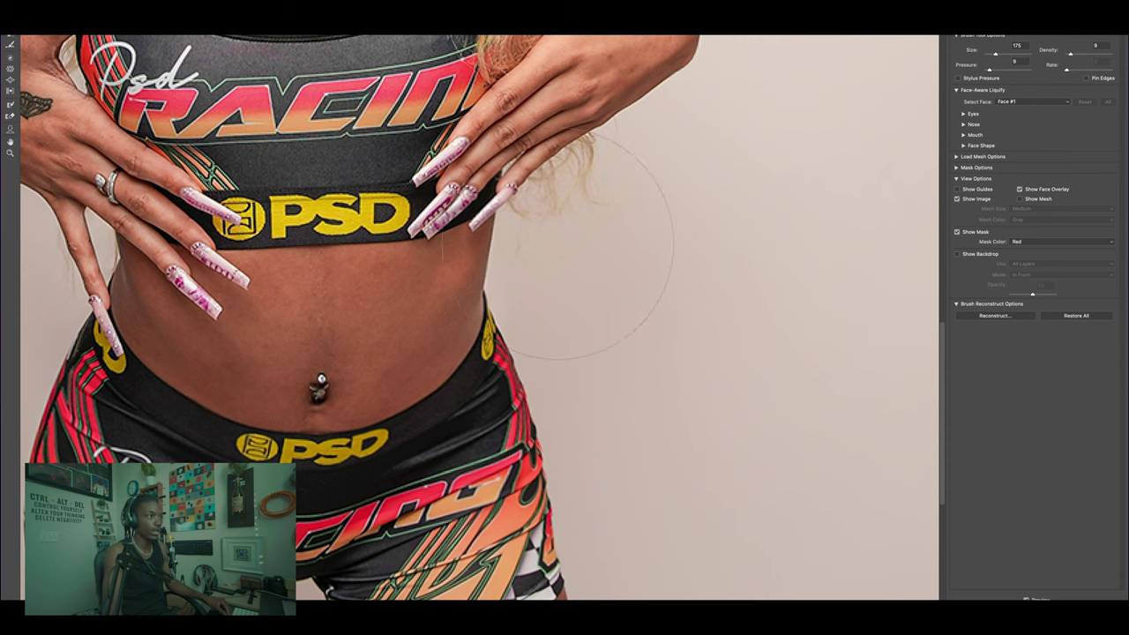
left_click_drag(627, 204, 595, 320)
Reduce the Liquify brush size to 60 and nudge the outer outline of the wavy hair on the picture's left side.
scroll(594, 320, "up", 7)
scroll(594, 321, "left", 9)
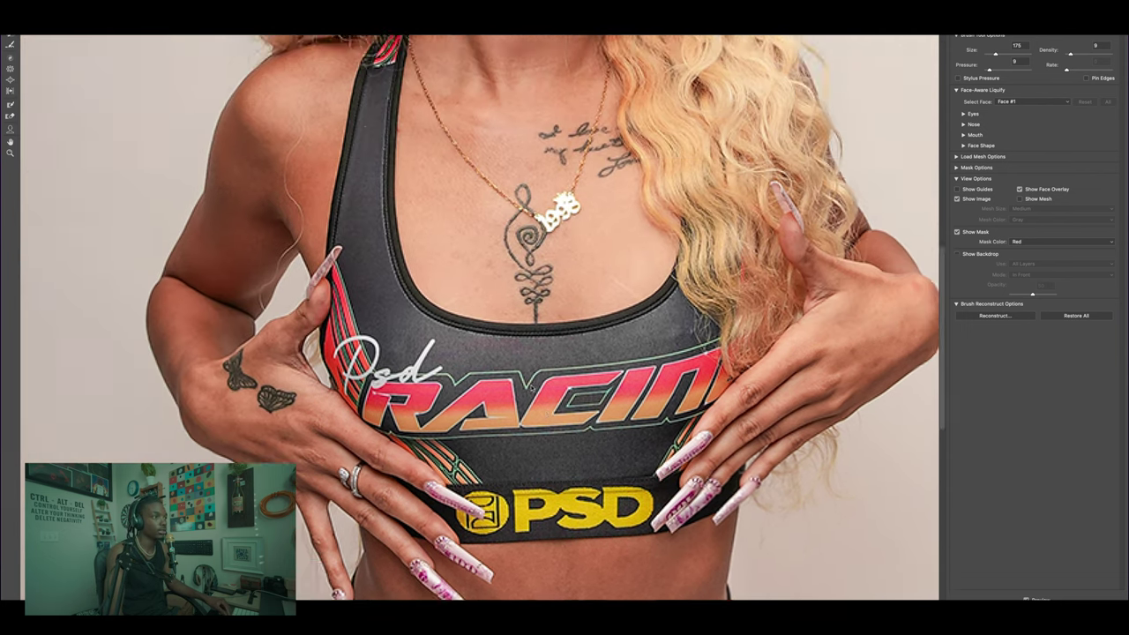
key("bracketleft")
scroll(485, 356, "up", 10)
scroll(485, 356, "right", 2)
key("bracketleft")
key("bracketleft")
key("bracketleft")
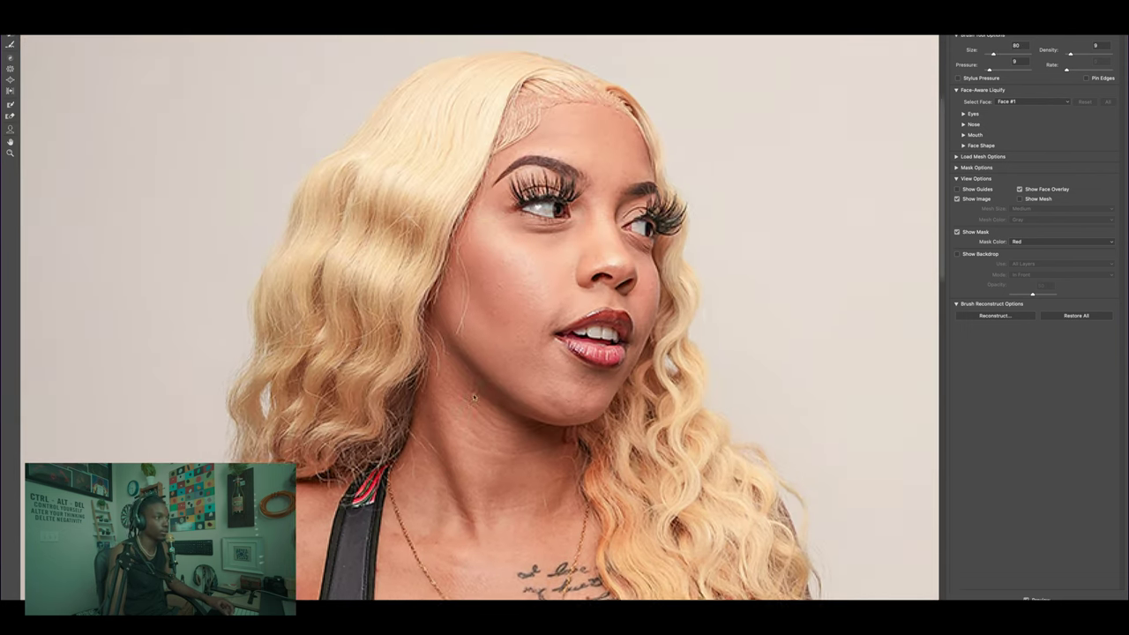
scroll(495, 360, "up", 3)
scroll(496, 360, "left", 3)
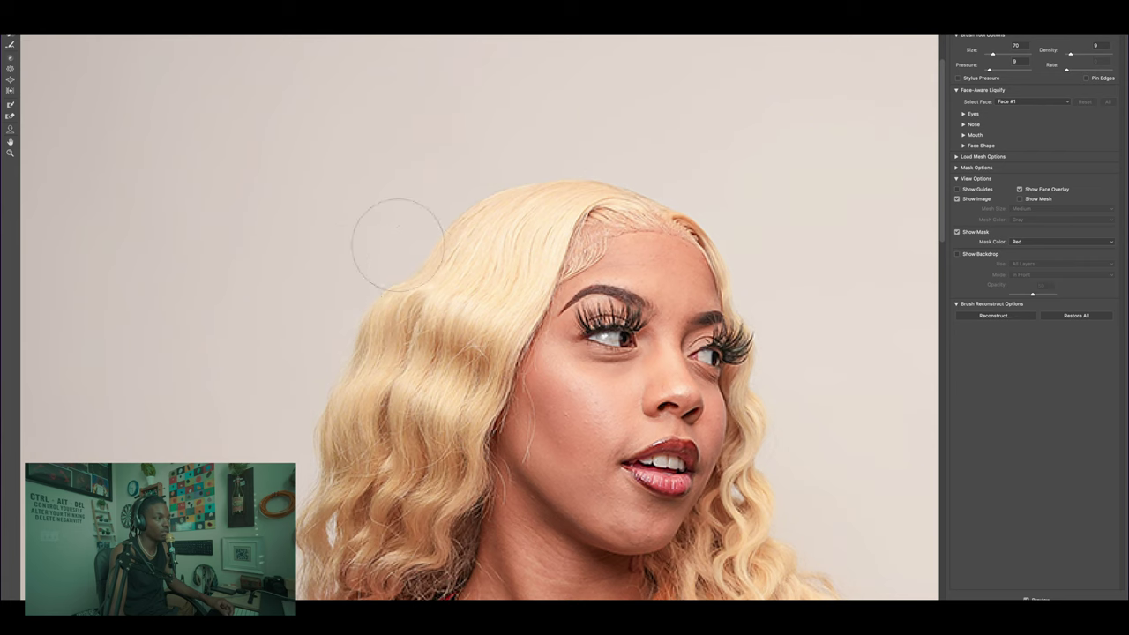
key("bracketleft")
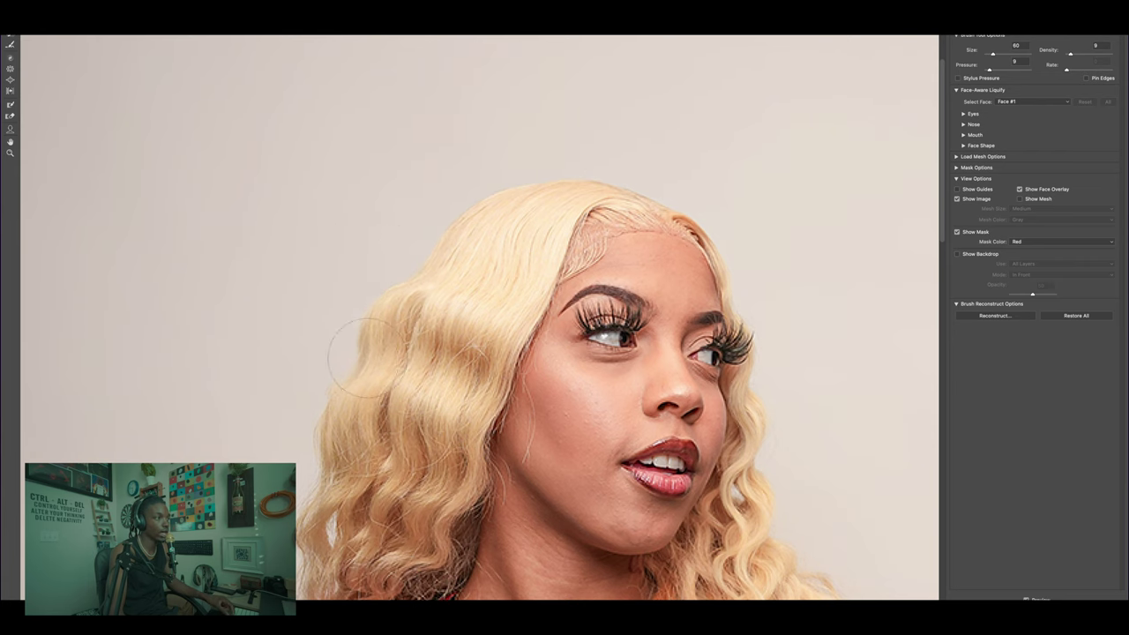
scroll(413, 282, "down", 6)
scroll(413, 283, "left", 1)
left_click_drag(340, 344, 358, 343)
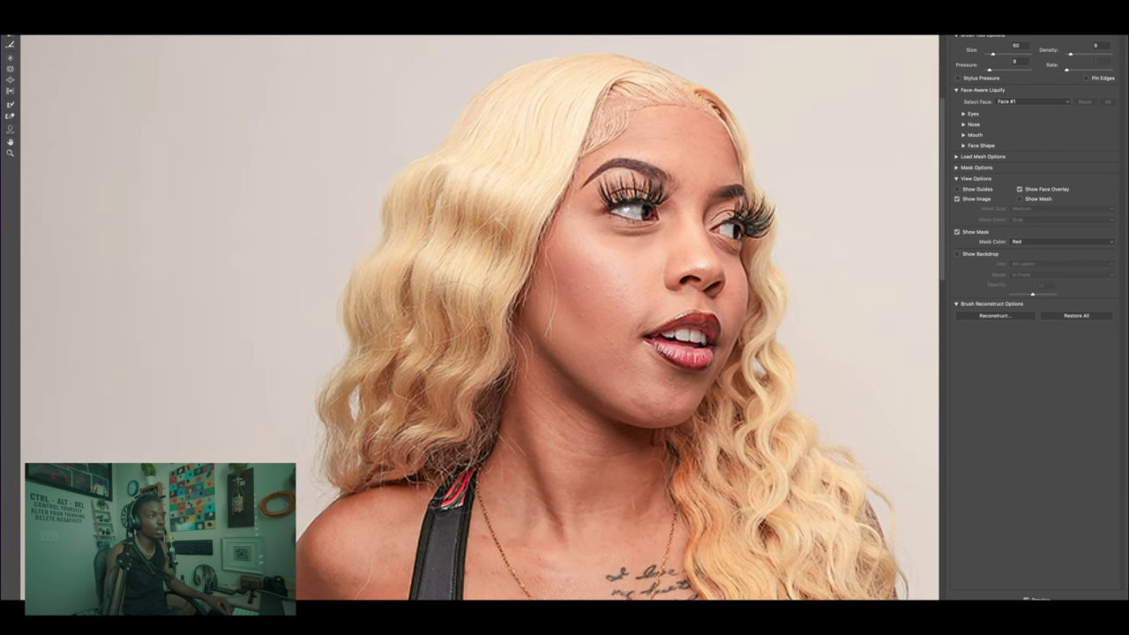
Refine the waist contour just above the shorts on the picture's right side with a small inward Liquify stroke.
scroll(524, 304, "up", 6)
scroll(524, 304, "right", 7)
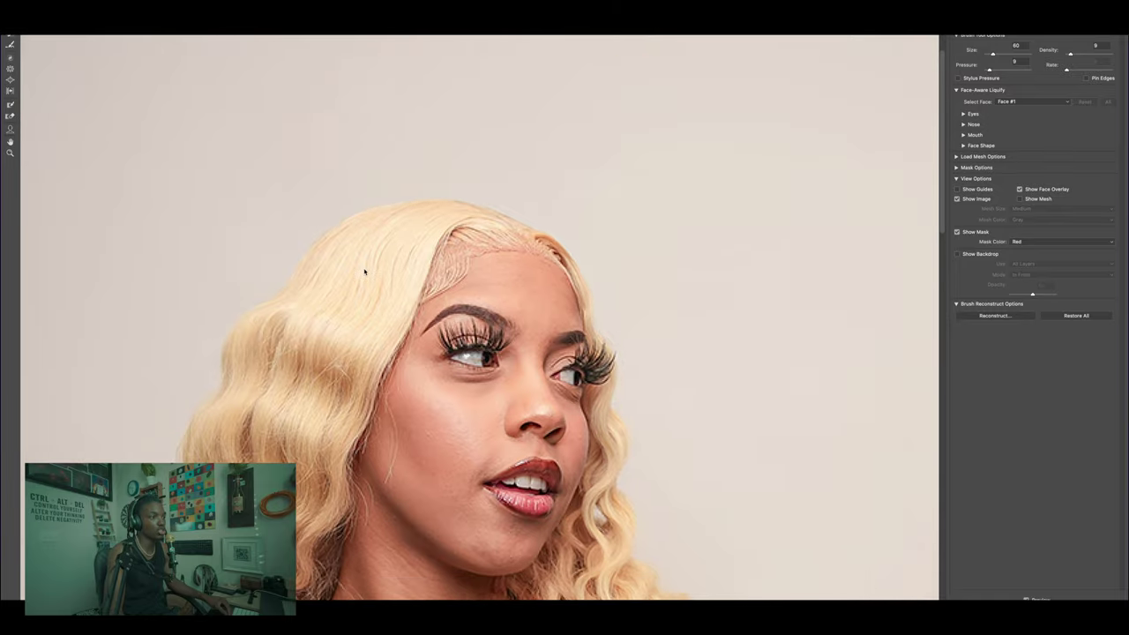
scroll(370, 270, "down", 16)
scroll(371, 270, "right", 4)
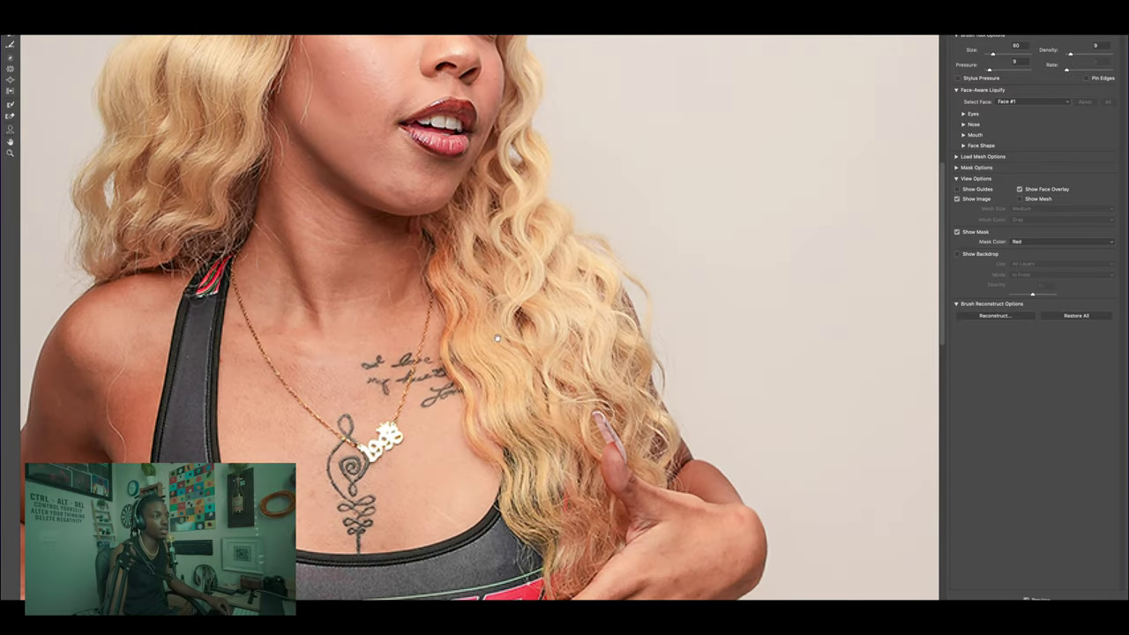
scroll(496, 338, "down", 12)
scroll(497, 338, "right", 2)
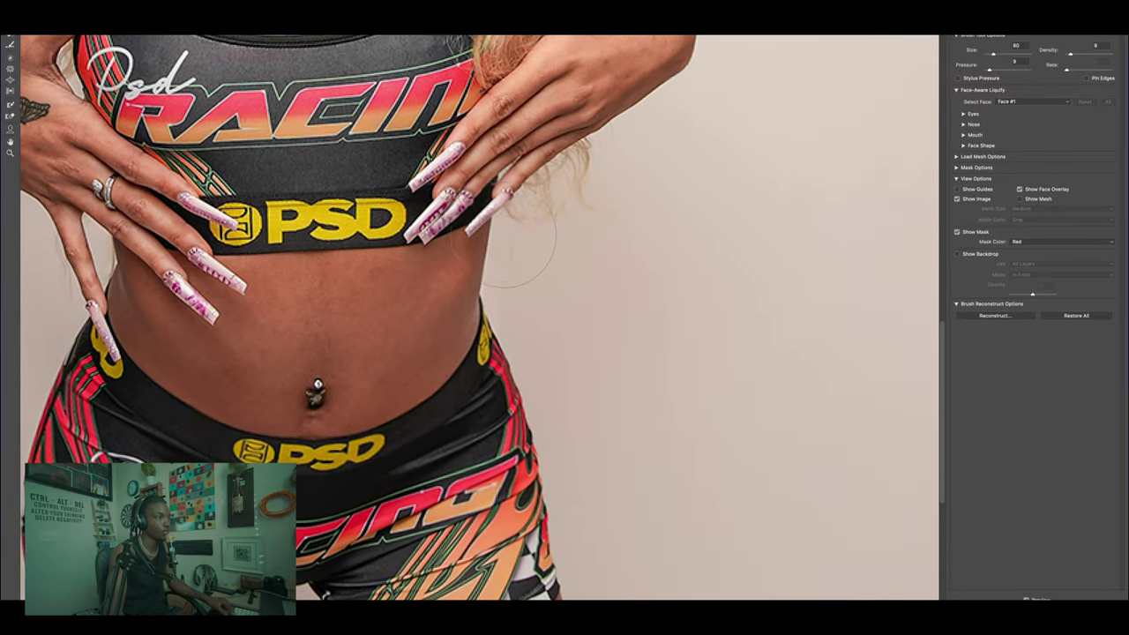
left_click_drag(512, 282, 496, 285)
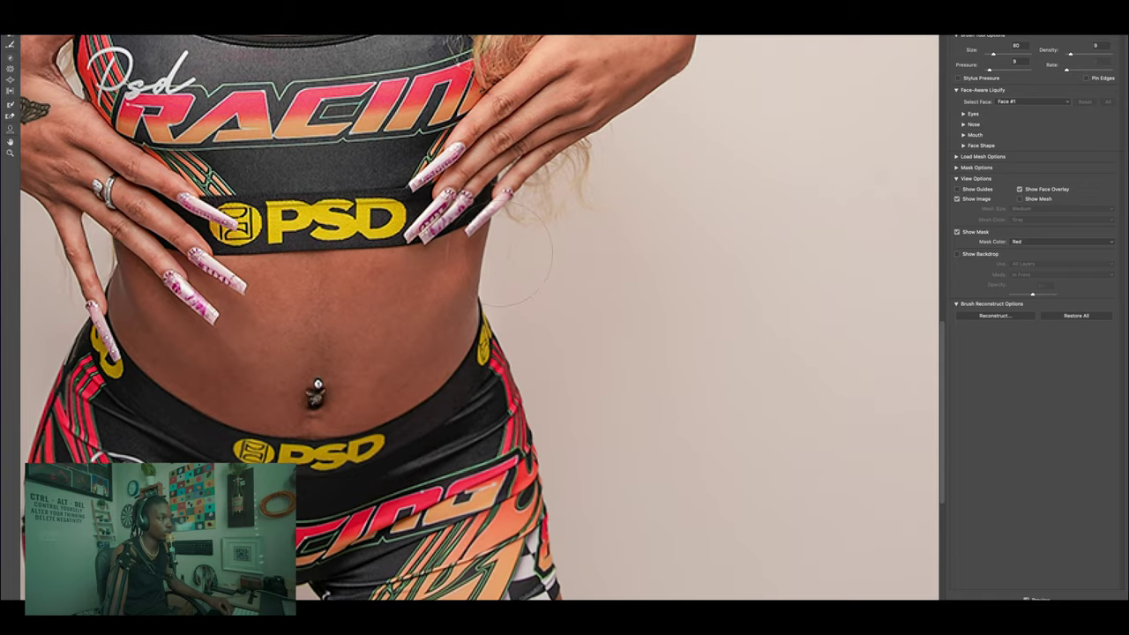
Smooth the outer hip edge of the shorts on the picture's right side with a short Liquify stroke.
scroll(516, 256, "up", 3)
scroll(515, 256, "right", 5)
scroll(515, 256, "left", 9)
scroll(515, 256, "down", 10)
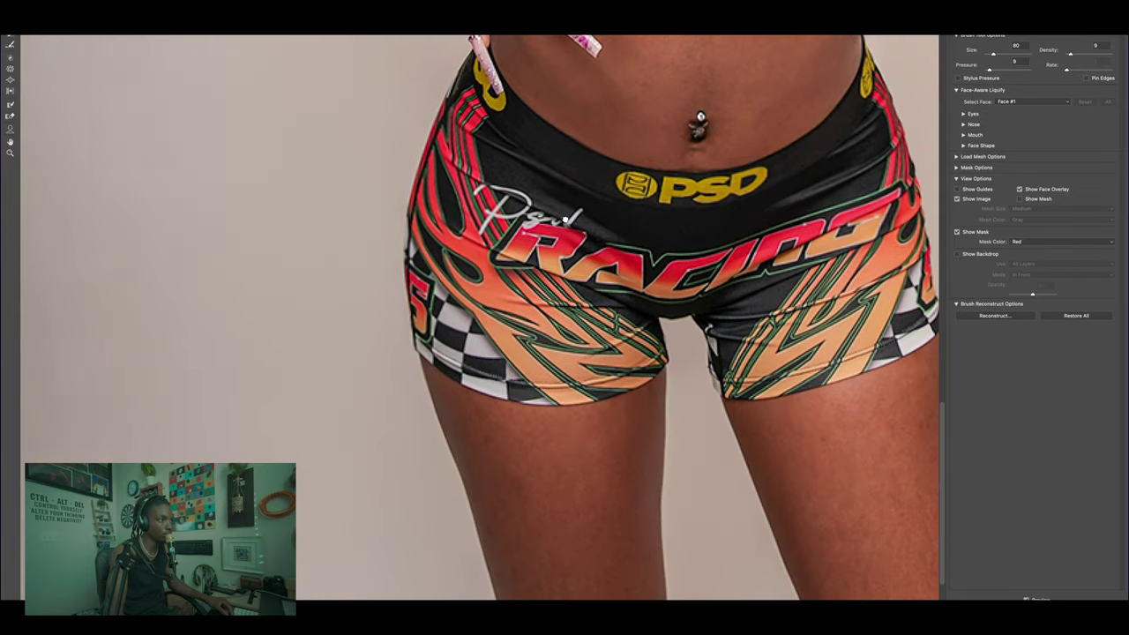
scroll(537, 226, "up", 8)
scroll(537, 225, "left", 2)
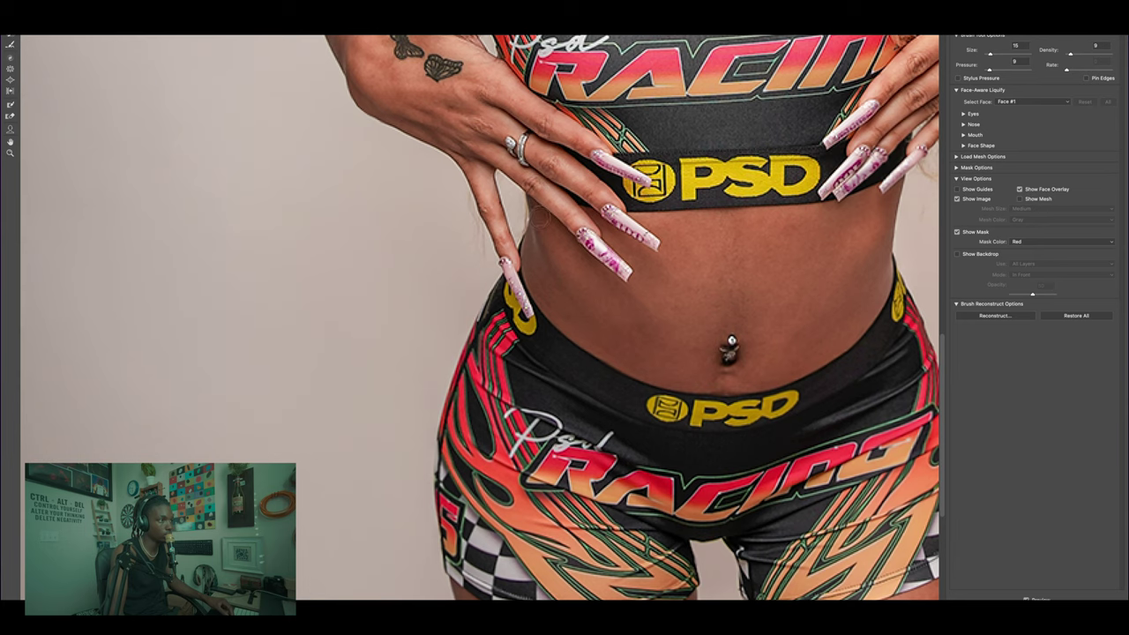
scroll(560, 267, "right", 6)
scroll(560, 267, "down", 2)
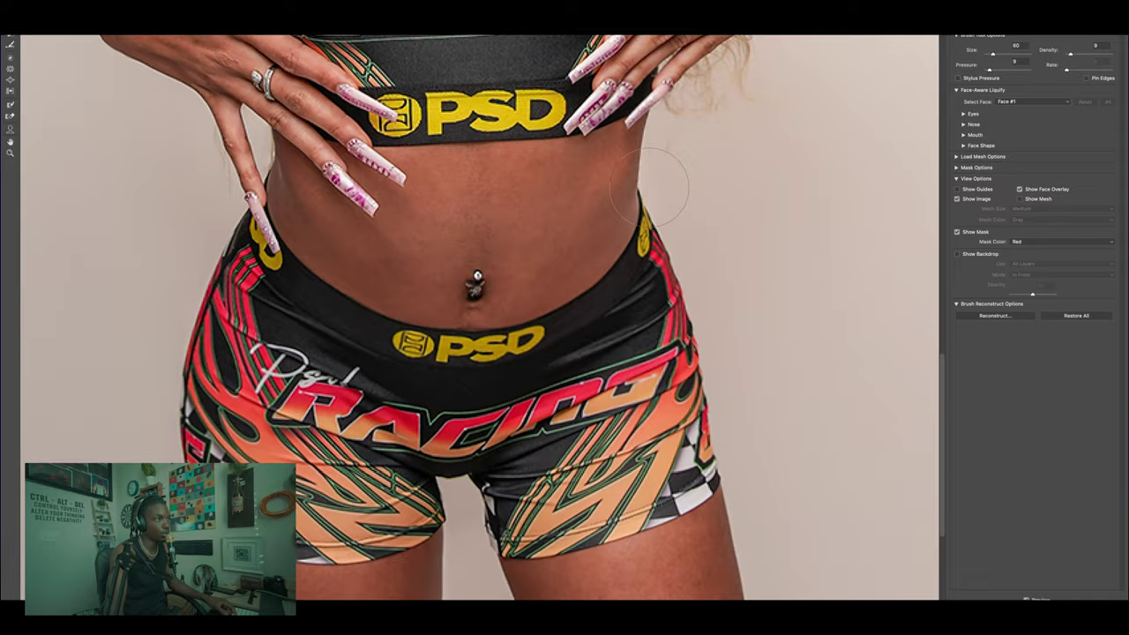
scroll(650, 184, "down", 2)
scroll(650, 185, "right", 3)
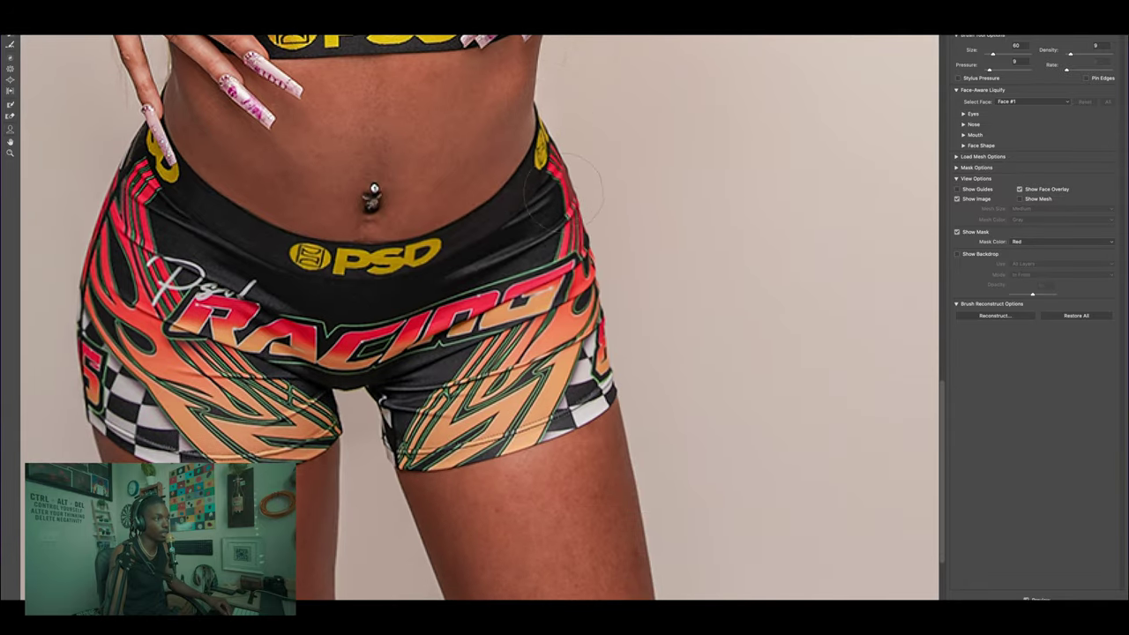
scroll(556, 247, "down", 5)
scroll(556, 247, "left", 5)
mouse_move(543, 220)
left_mouse_down()
mouse_move(565, 210)
mouse_move(552, 222)
mouse_move(559, 257)
left_mouse_up()
Set the Liquify brush size to 70 and nudge the inner thigh edge below the shorts.
scroll(558, 258, "right", 2)
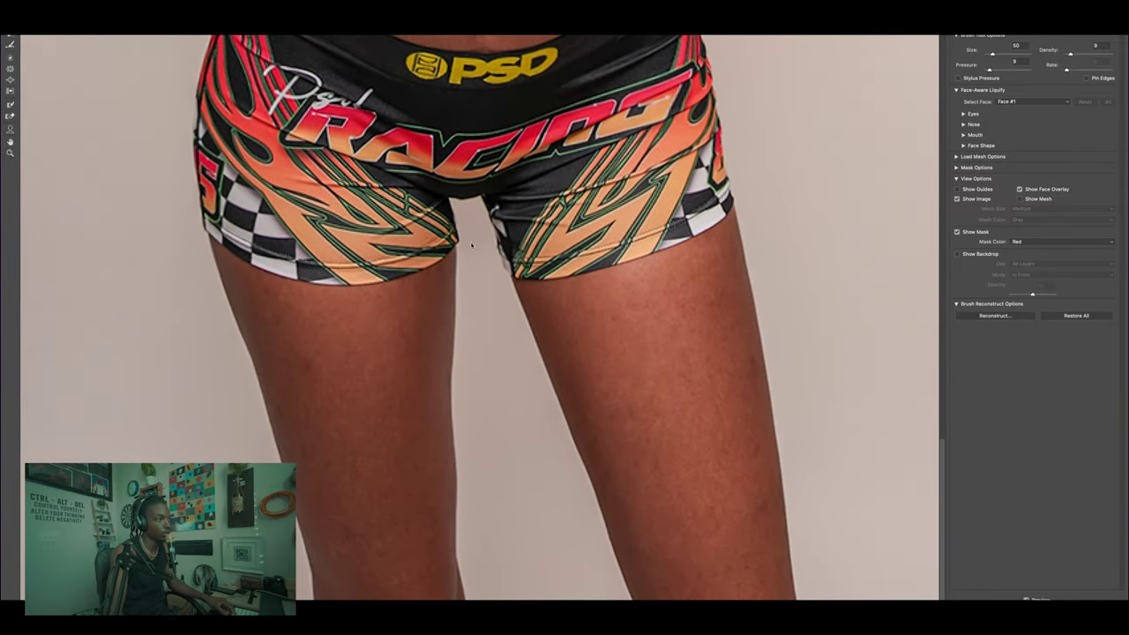
key("bracketright")
key("bracketright")
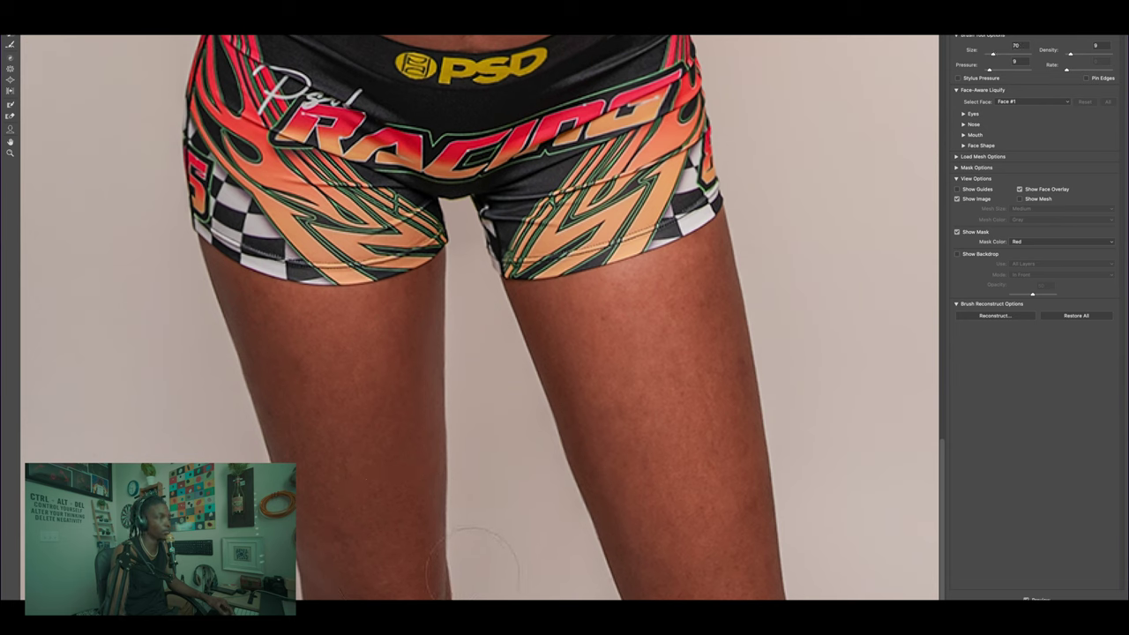
scroll(482, 404, "up", 3)
left_click_drag(442, 348, 468, 328)
Check the body, hair and arm outlines once more and apply the Liquify reshaping to the topmost layer copy.
scroll(527, 395, "down", 3)
scroll(527, 395, "right", 4)
scroll(497, 335, "up", 1)
scroll(497, 335, "up", 15)
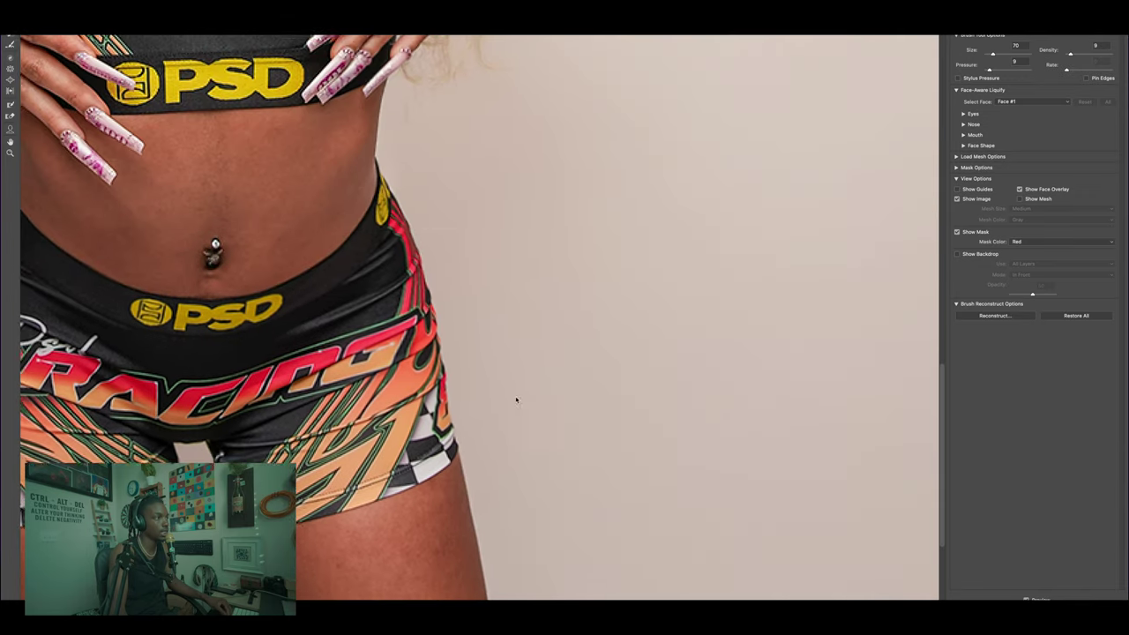
scroll(517, 396, "left", 4)
scroll(481, 490, "up", 3)
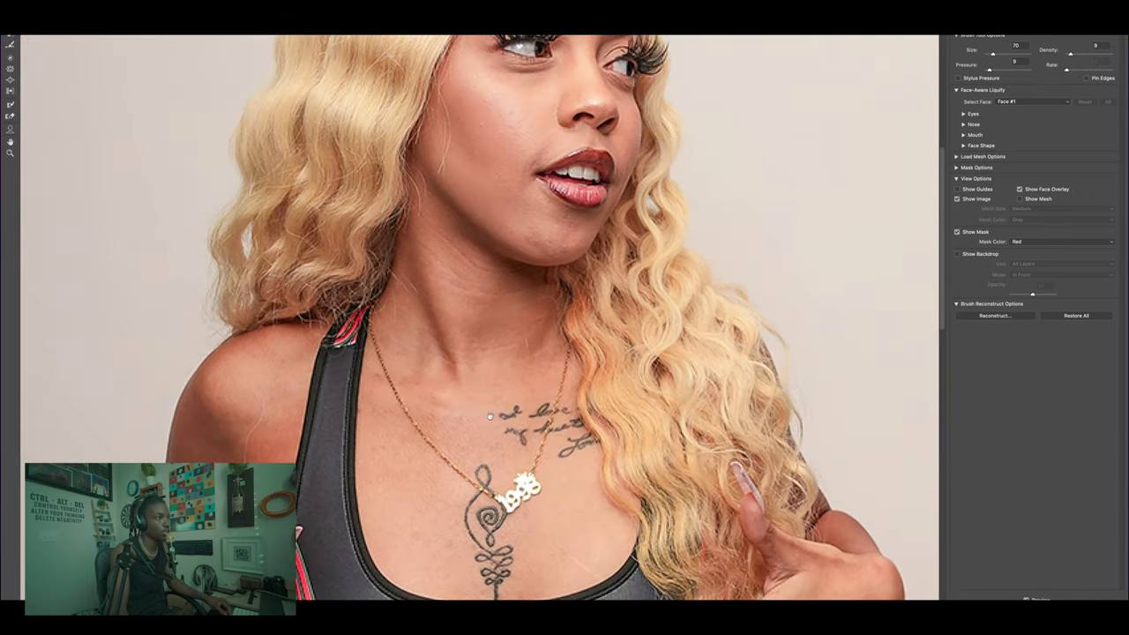
scroll(481, 490, "down", 3)
scroll(424, 379, "left", 2)
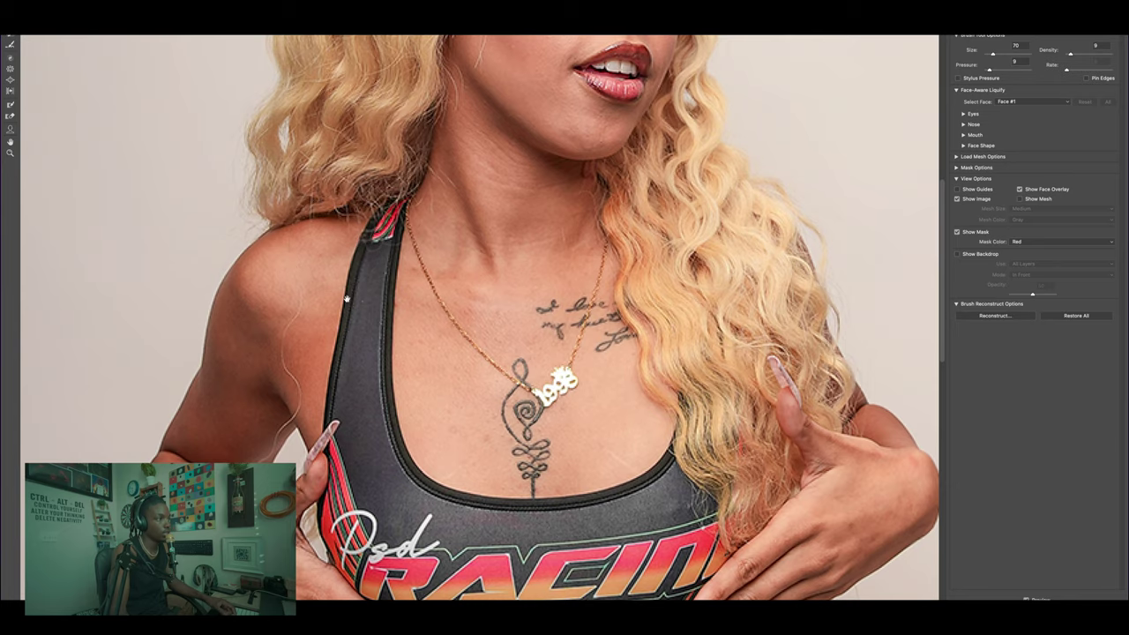
scroll(481, 318, "down", 5)
mouse_move(809, 338)
left_mouse_down()
mouse_move(467, 281)
mouse_move(501, 146)
left_mouse_up()
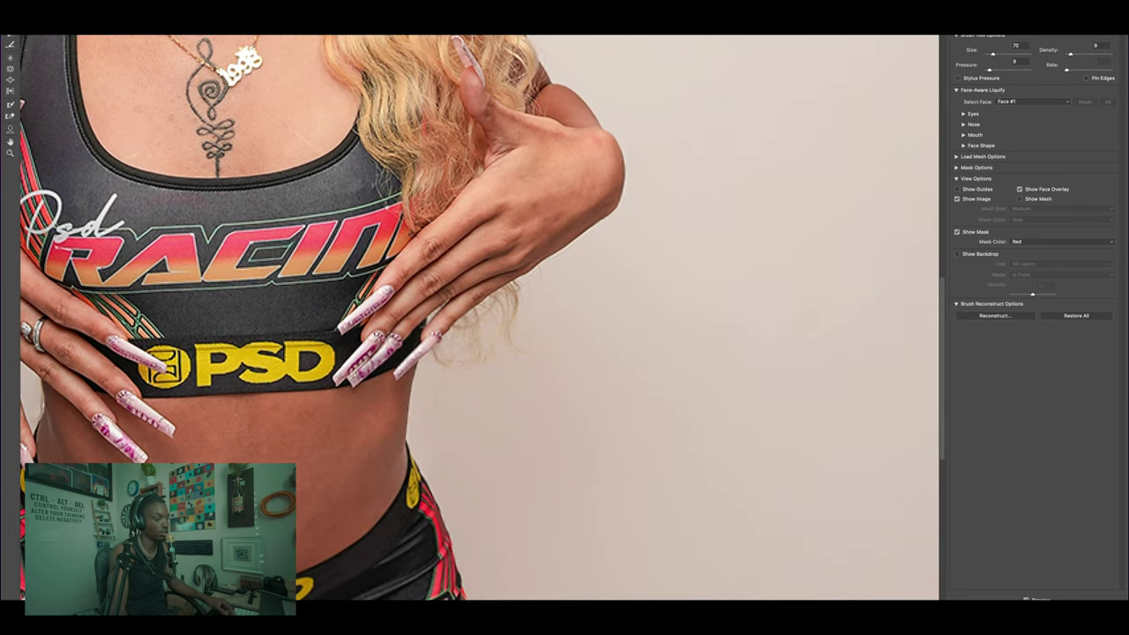
key("Return")
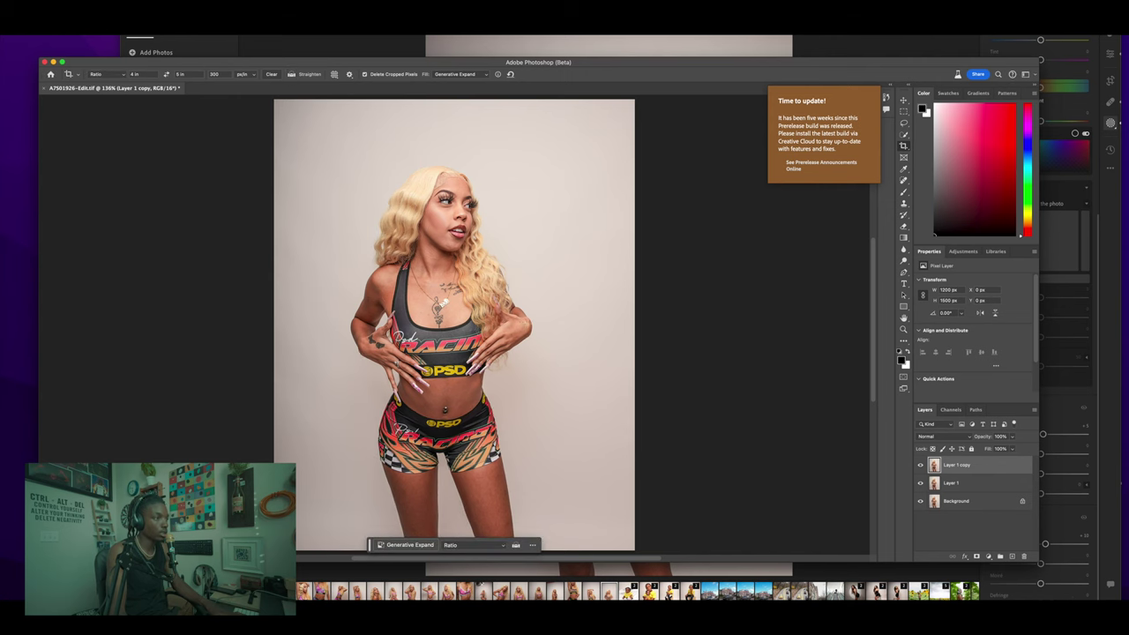
Patch the small blemish on the chest beside the spiral tattoo, using the Patch Tool in Normal mode with Source.
scroll(549, 334, "up", 10)
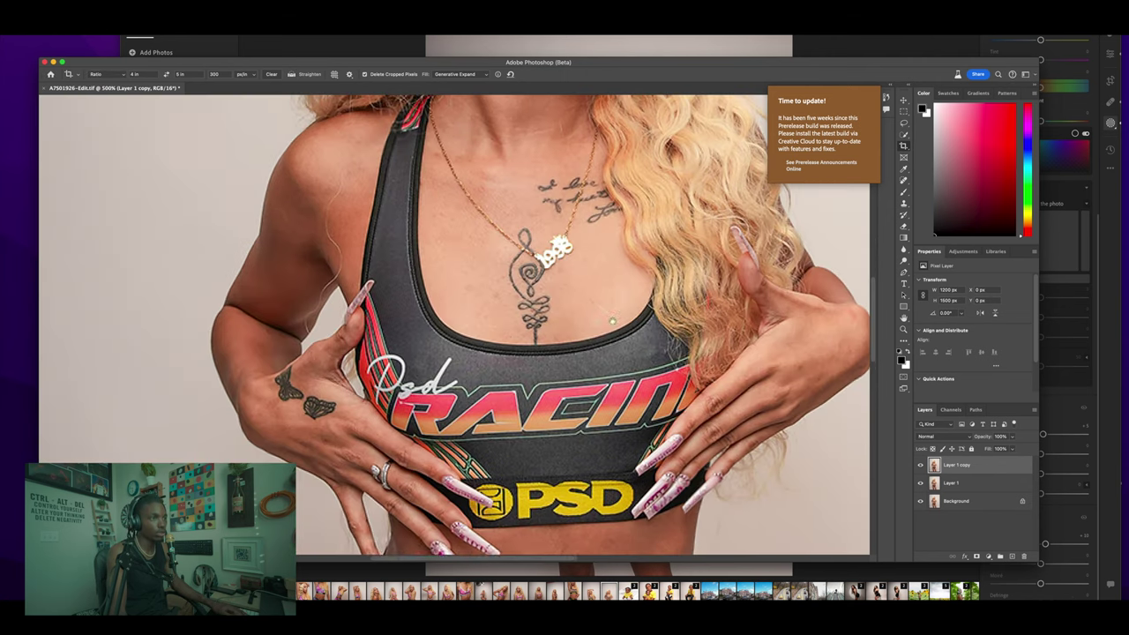
left_click(904, 180)
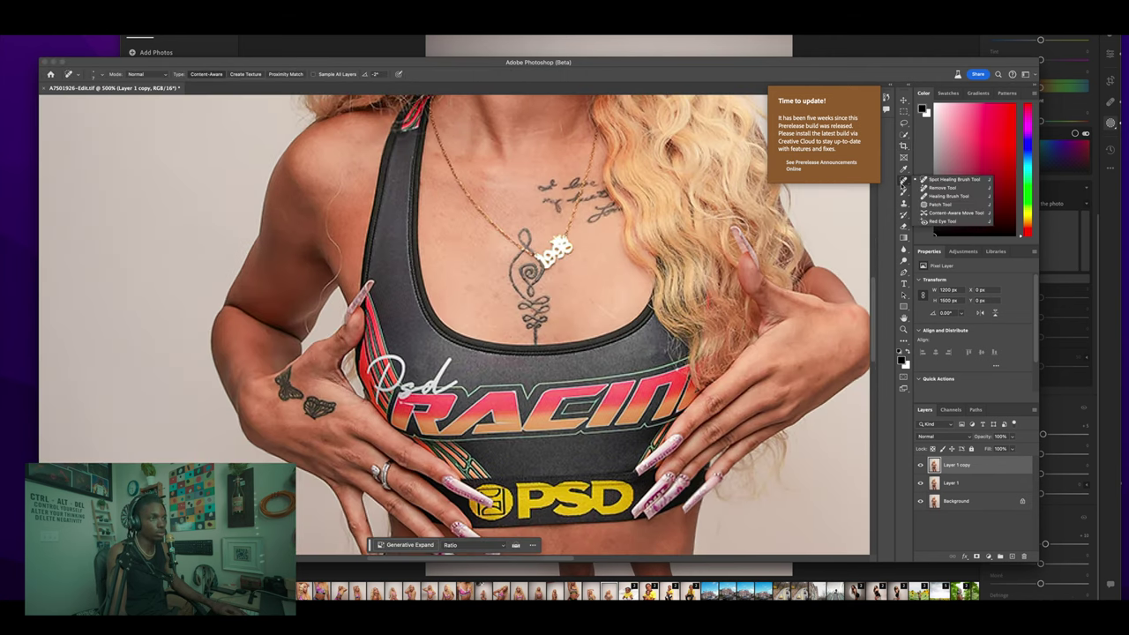
left_click(935, 204)
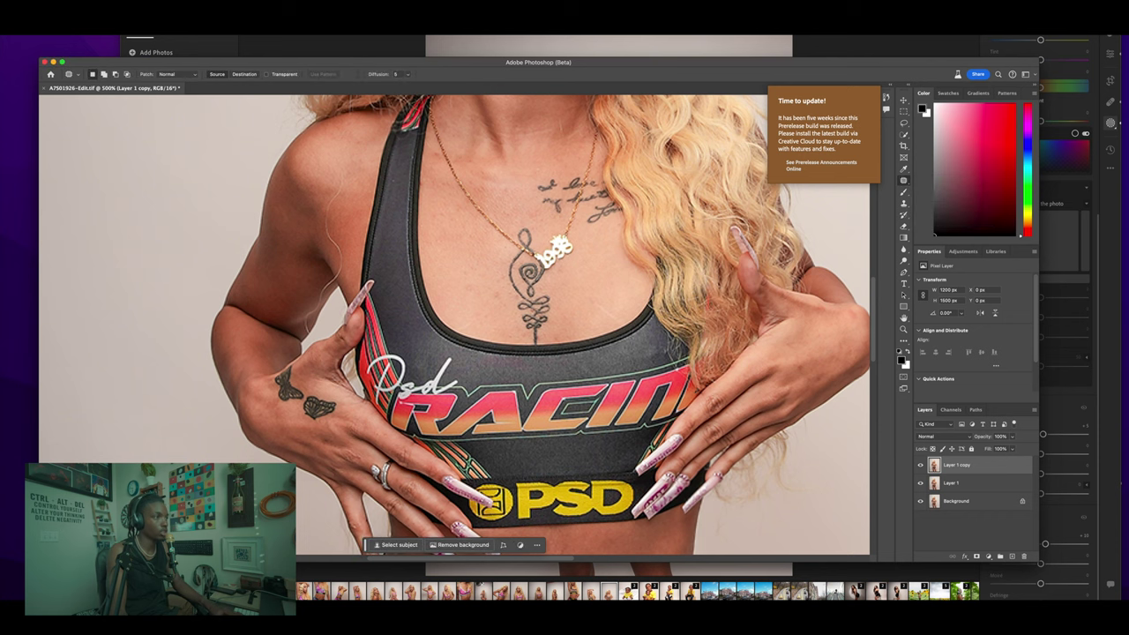
scroll(433, 140, "up", 8)
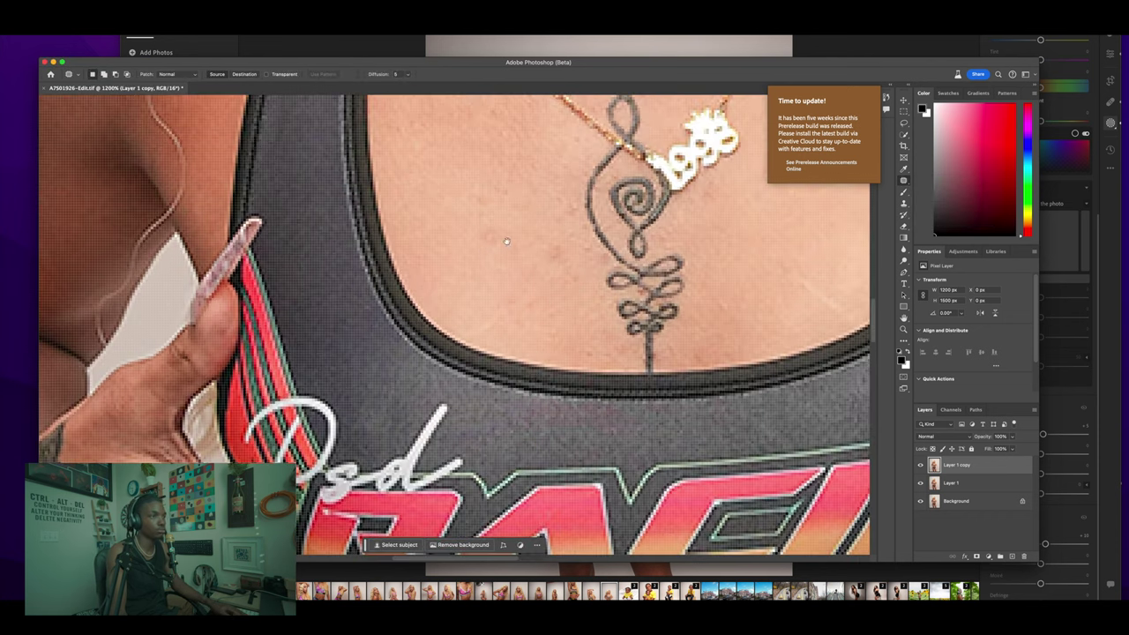
scroll(401, 295, "up", 3)
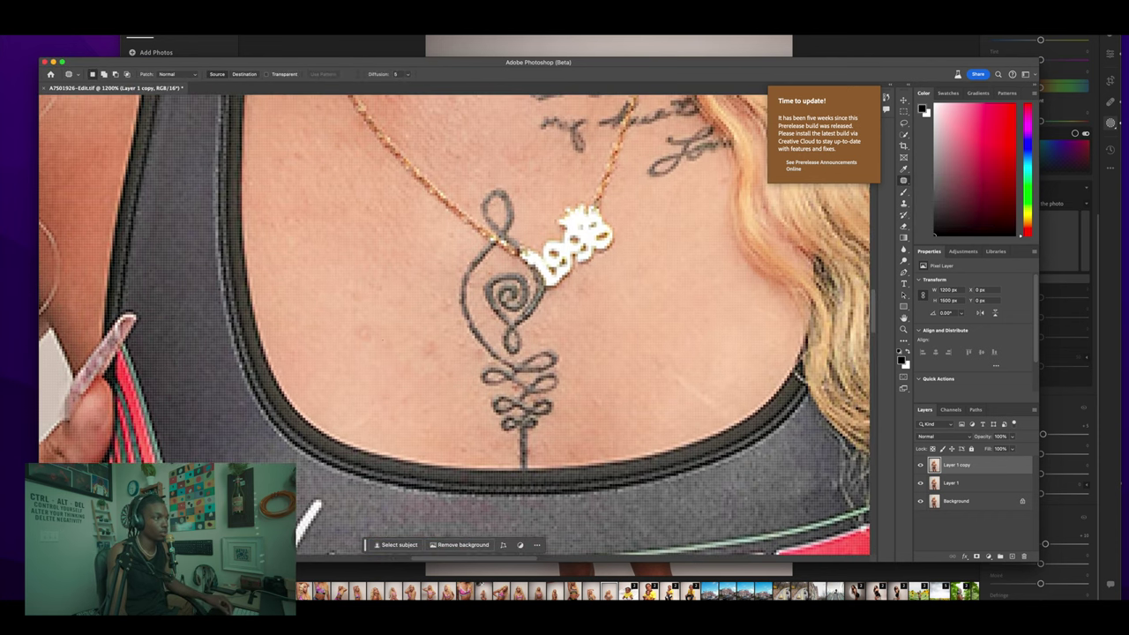
left_click_drag(367, 316, 353, 320)
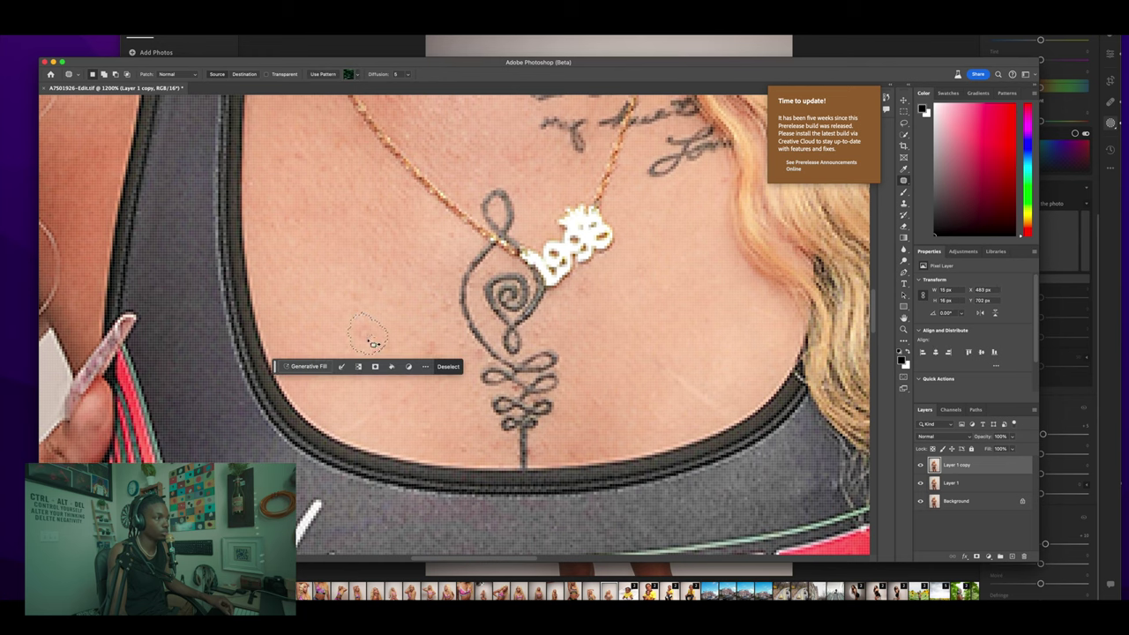
scroll(430, 346, "down", 3)
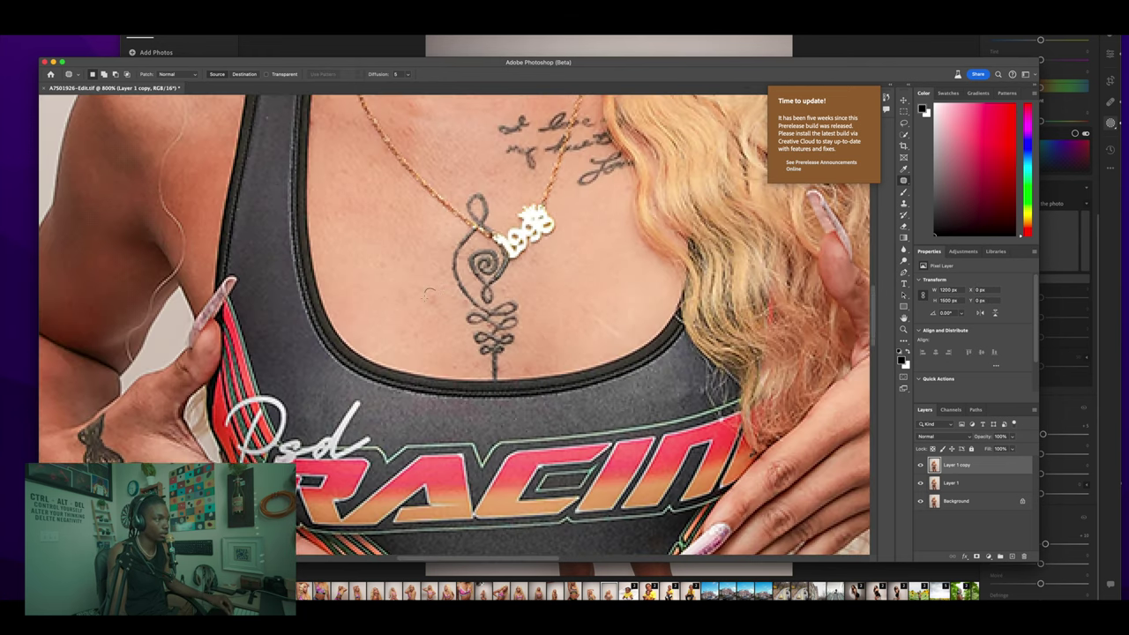
scroll(427, 299, "up", 5)
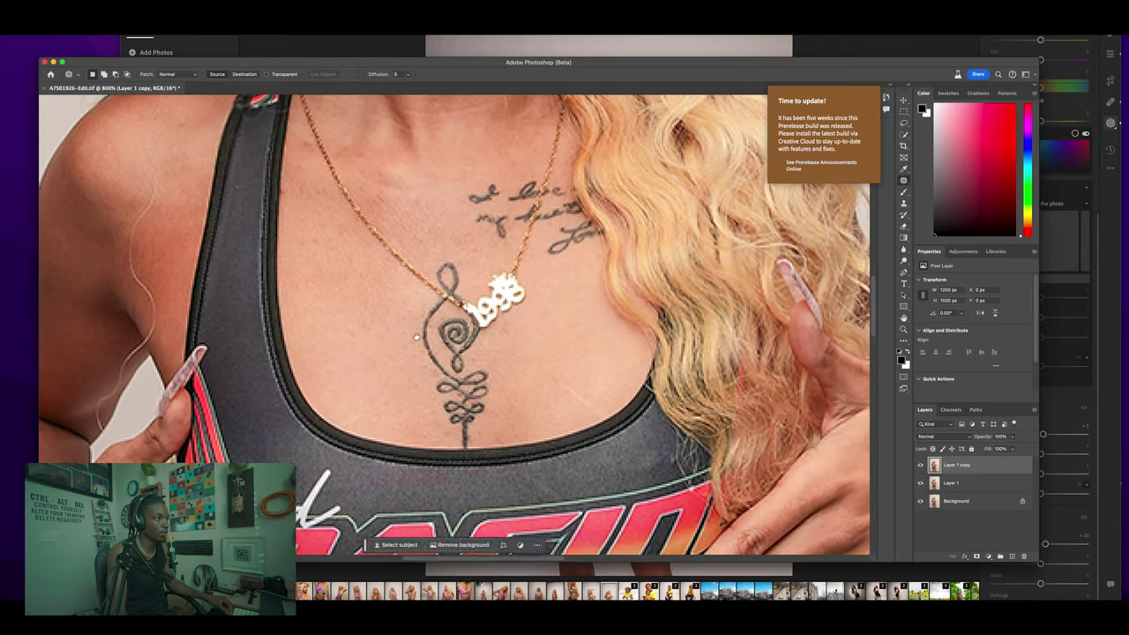
Patch the shoulder skin beside the top's strap and the upper end of the loose hair strand crossing the arm.
scroll(425, 353, "left", 4)
scroll(428, 300, "down", 2)
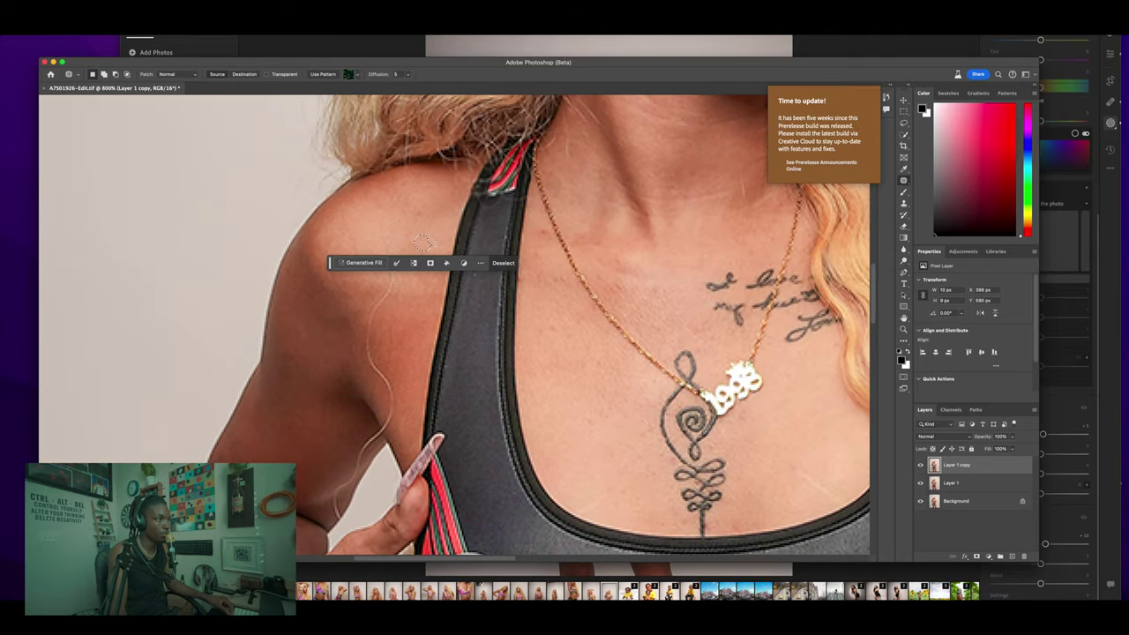
scroll(376, 313, "down", 1)
mouse_move(394, 224)
left_mouse_down()
mouse_move(395, 268)
mouse_move(413, 258)
mouse_move(384, 249)
mouse_move(380, 260)
mouse_move(411, 263)
mouse_move(394, 214)
mouse_move(385, 220)
mouse_move(395, 249)
mouse_move(394, 222)
left_mouse_up()
key("super+d")
scroll(399, 239, "down", 2)
key("super+d")
scroll(388, 238, "down", 3)
mouse_move(390, 236)
left_mouse_down()
mouse_move(408, 239)
mouse_move(376, 210)
left_mouse_up()
scroll(397, 239, "down", 2)
key("super+d")
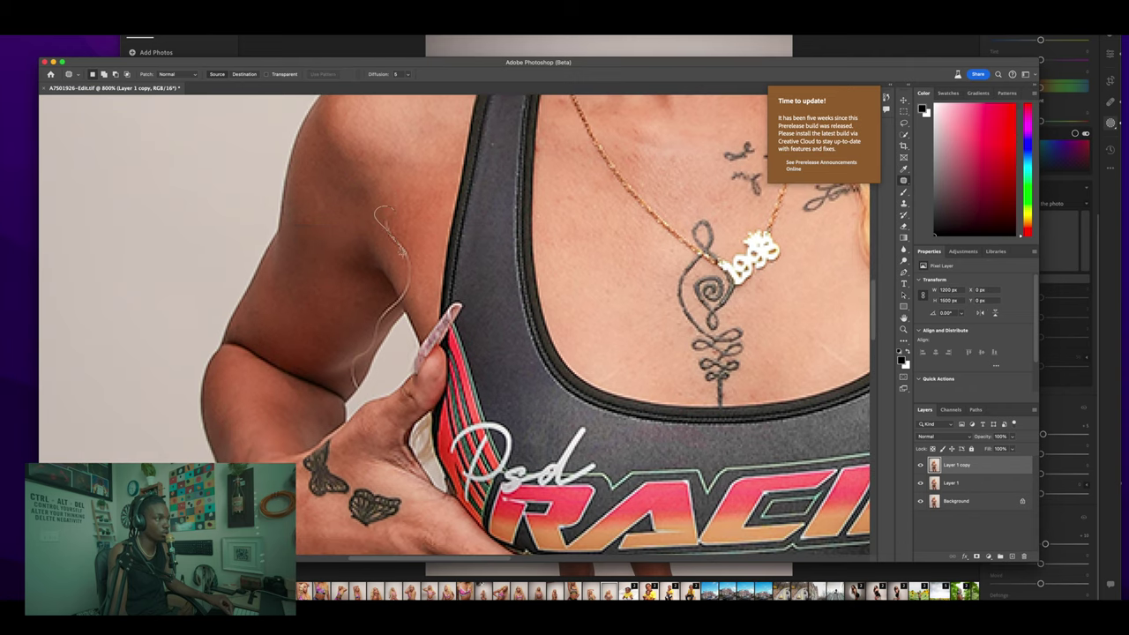
left_click_drag(420, 290, 408, 256)
left_click_drag(405, 256, 449, 241)
key("super+d")
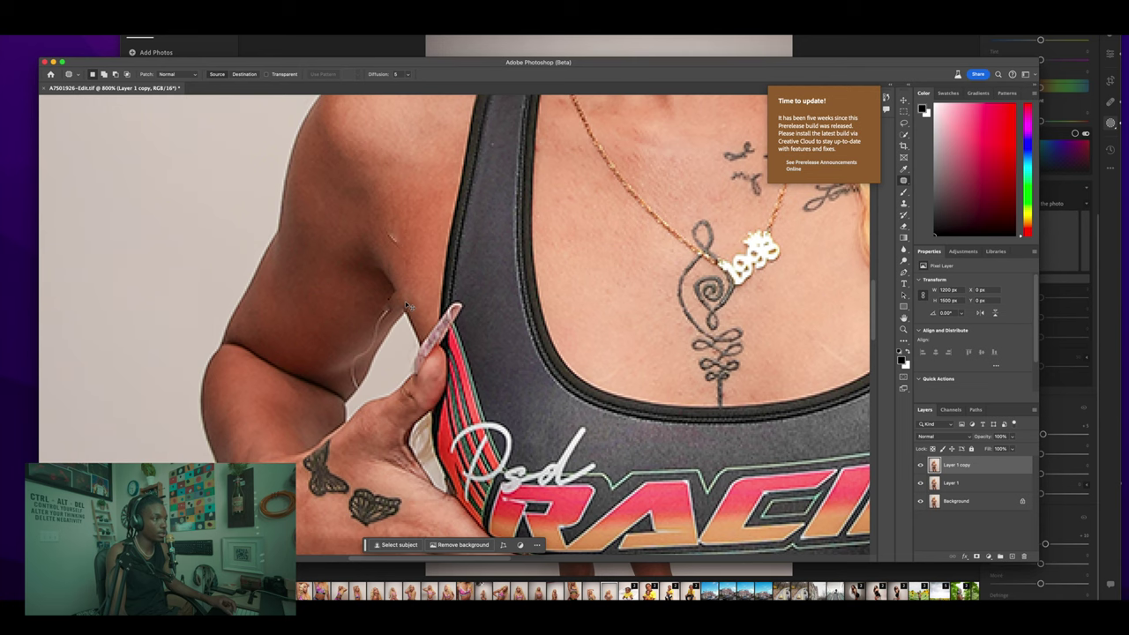
key("super+z")
key("super+z")
key("super+d")
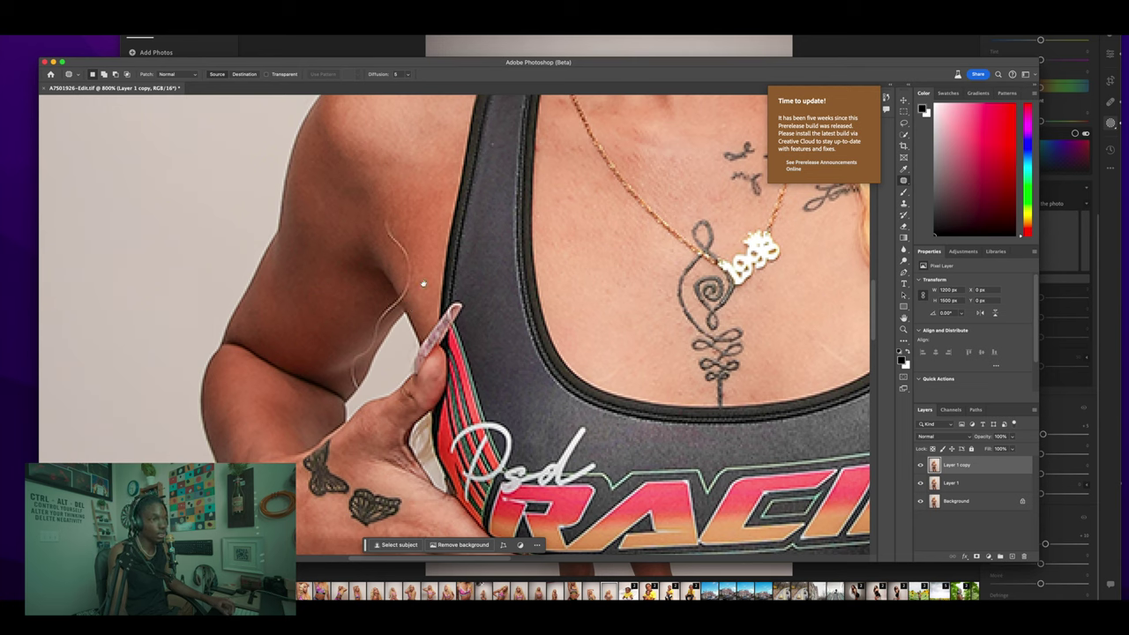
Remove the loose hair strand over the upper arm with Content-Aware Spot Healing Brush strokes.
right_click(903, 183)
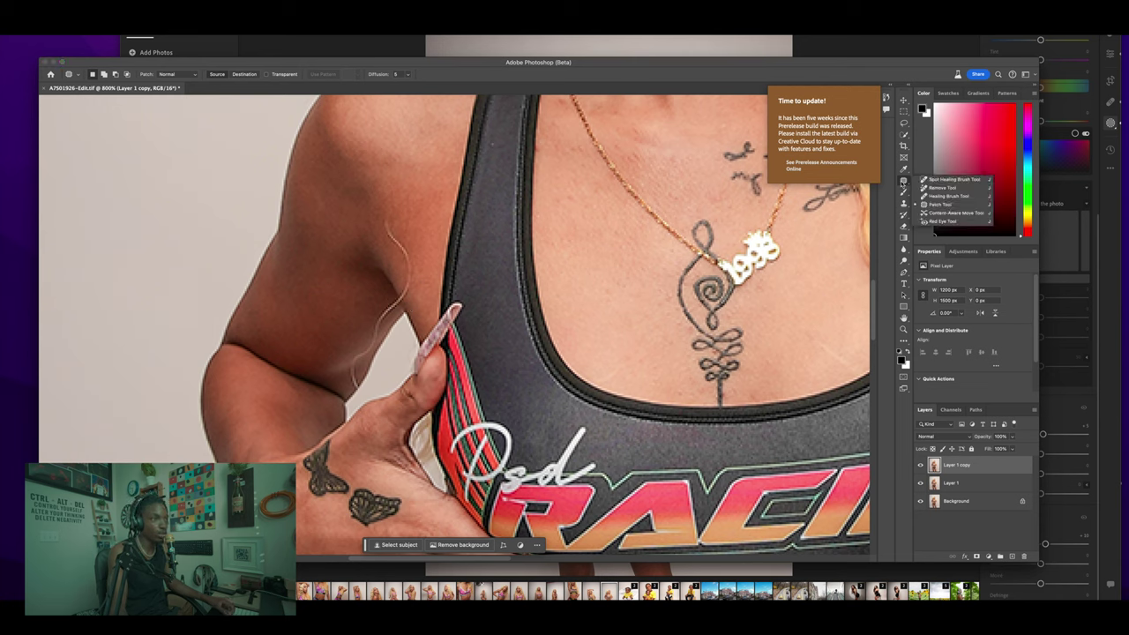
left_click(951, 179)
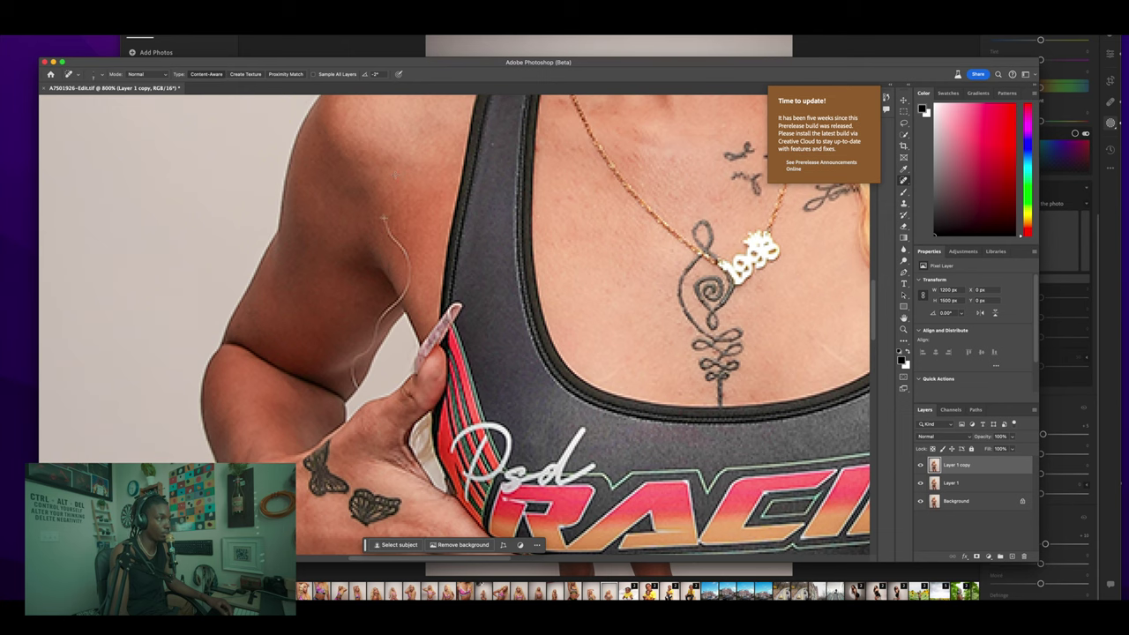
left_click_drag(388, 227, 388, 231)
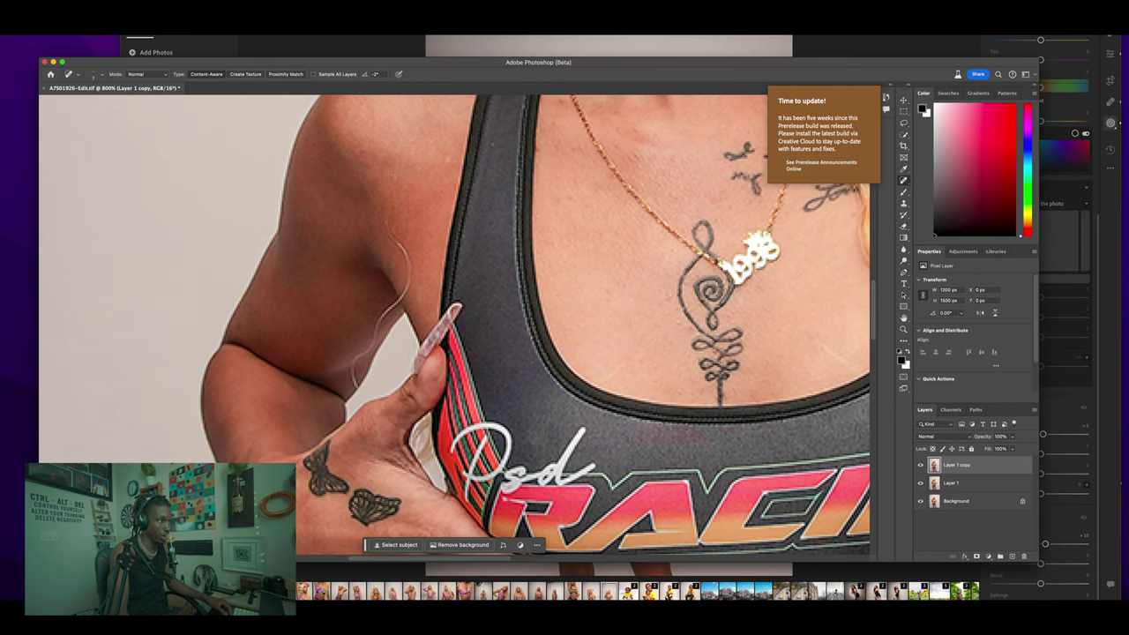
left_click_drag(388, 230, 412, 262)
Heal away the rest of the hair strand near the armpit and in the gap between arm and torso.
scroll(407, 280, "down", 3)
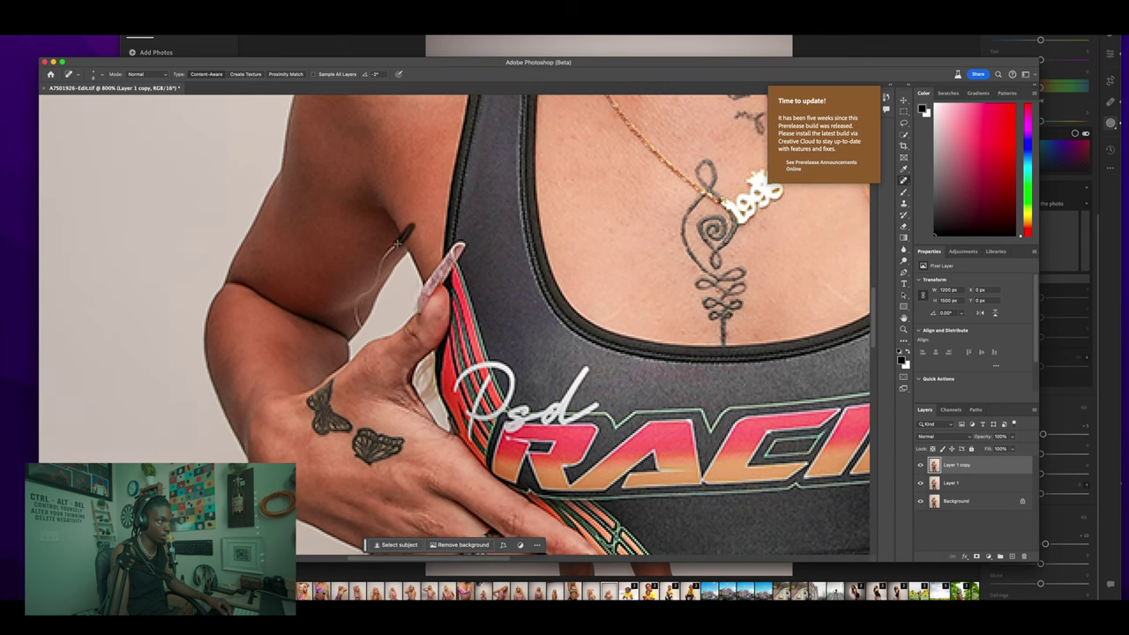
mouse_move(397, 244)
left_mouse_down()
mouse_move(372, 288)
mouse_move(395, 236)
mouse_move(381, 261)
left_mouse_up()
scroll(373, 288, "down", 3)
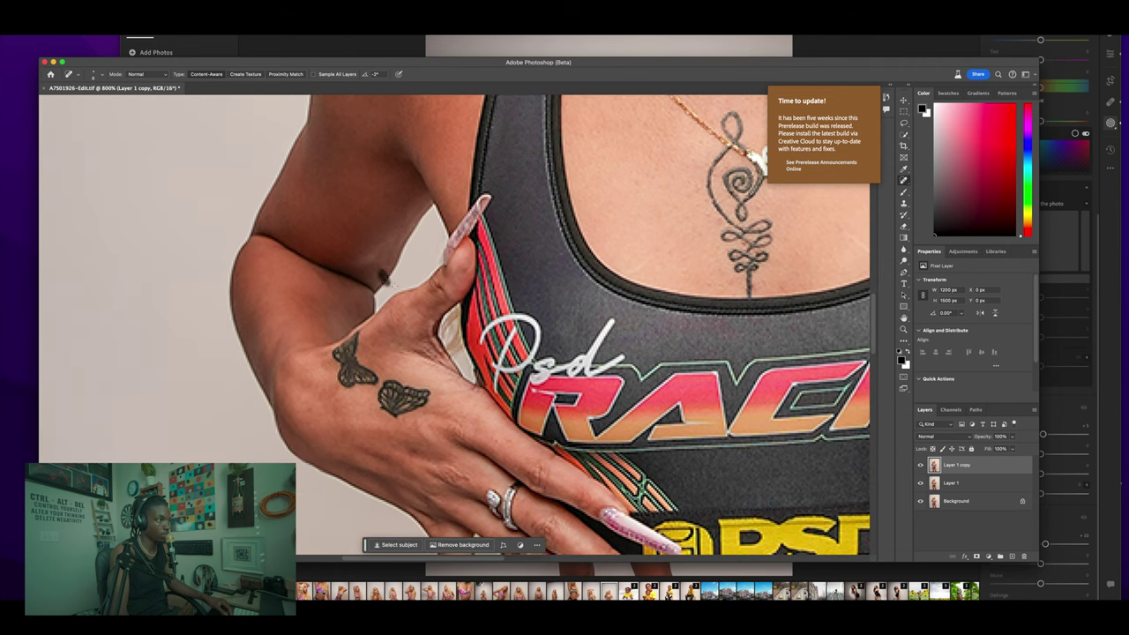
scroll(386, 275, "left", 4)
scroll(385, 275, "up", 1)
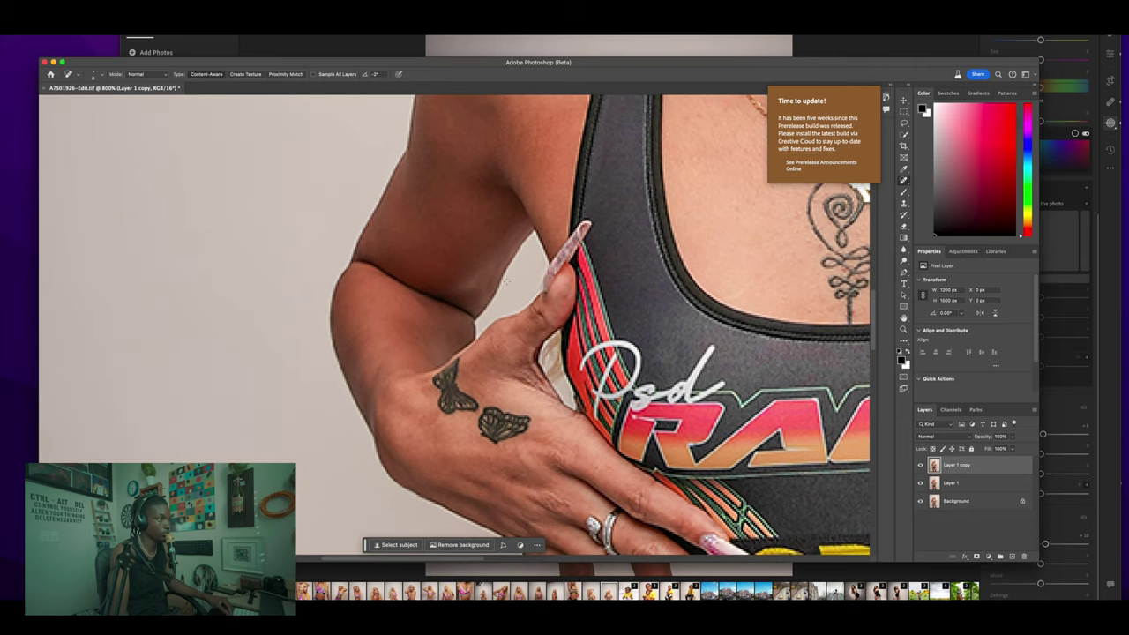
Check the neck and face and spot-heal the small mark just below the eye on the picture's left side.
scroll(519, 278, "up", 10)
scroll(519, 278, "right", 10)
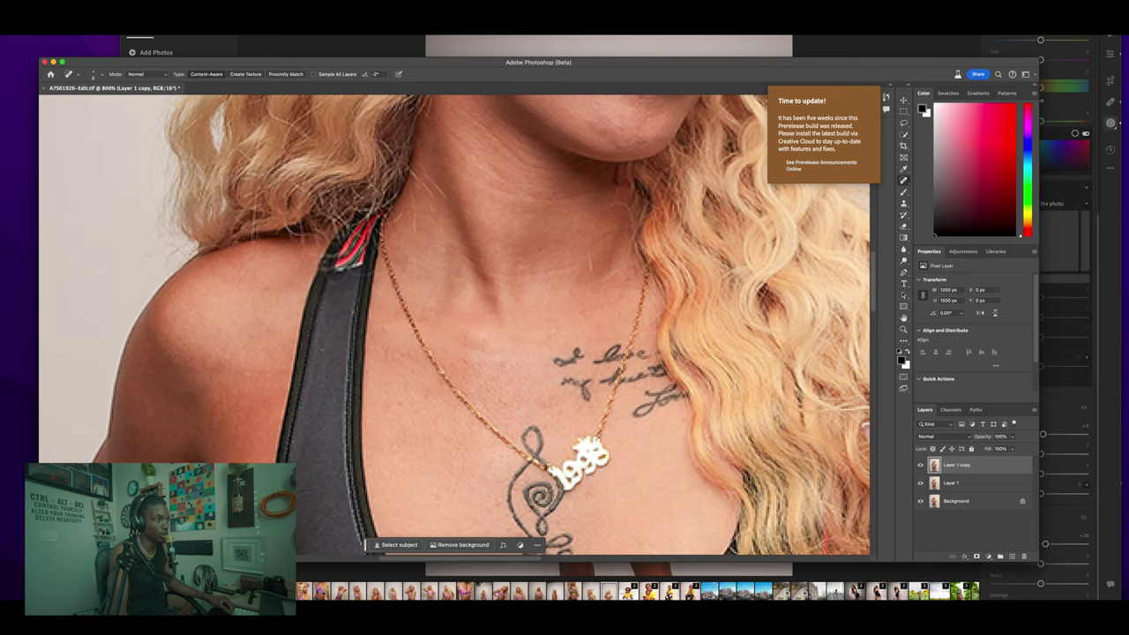
scroll(442, 323, "up", 4)
scroll(442, 323, "right", 4)
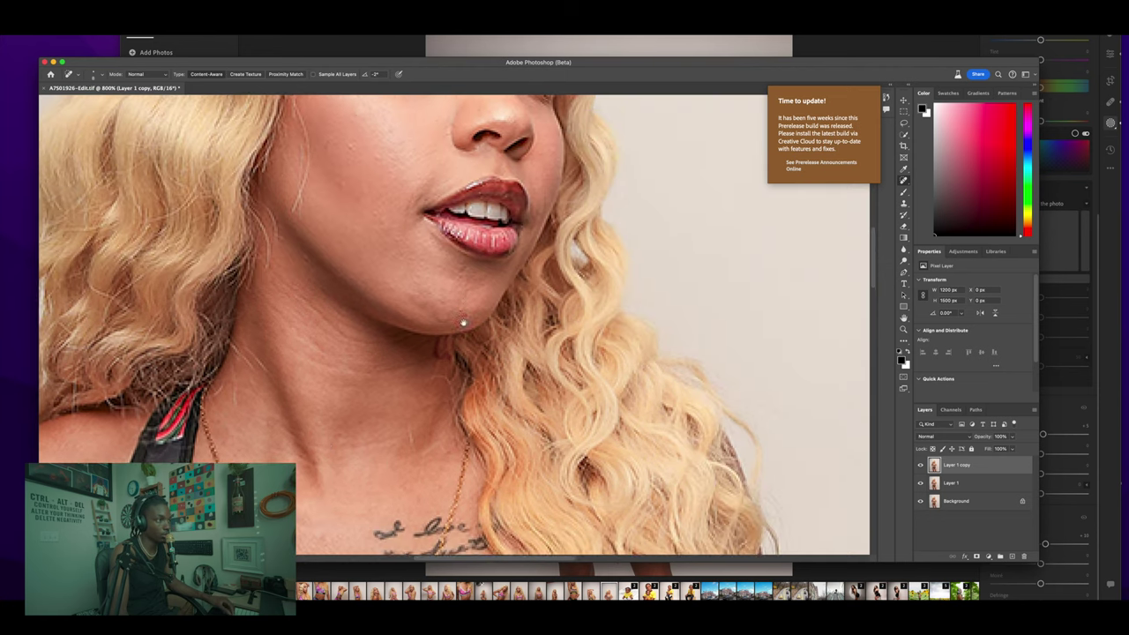
scroll(424, 305, "left", 5)
scroll(425, 305, "up", 3)
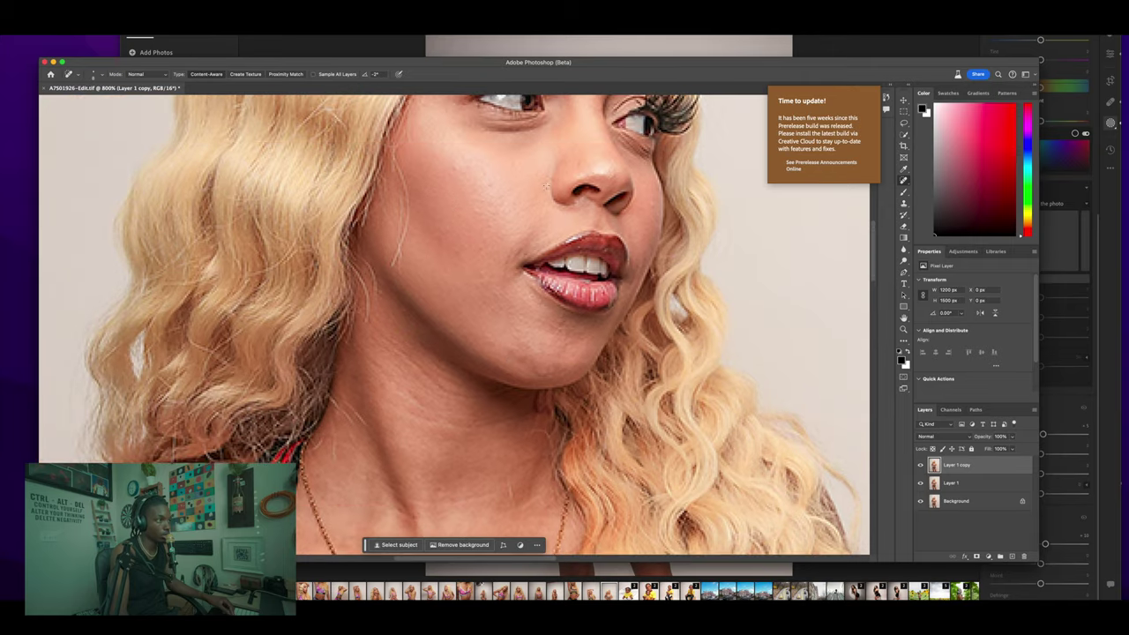
scroll(546, 186, "right", 5)
scroll(546, 186, "up", 2)
scroll(489, 259, "up", 10)
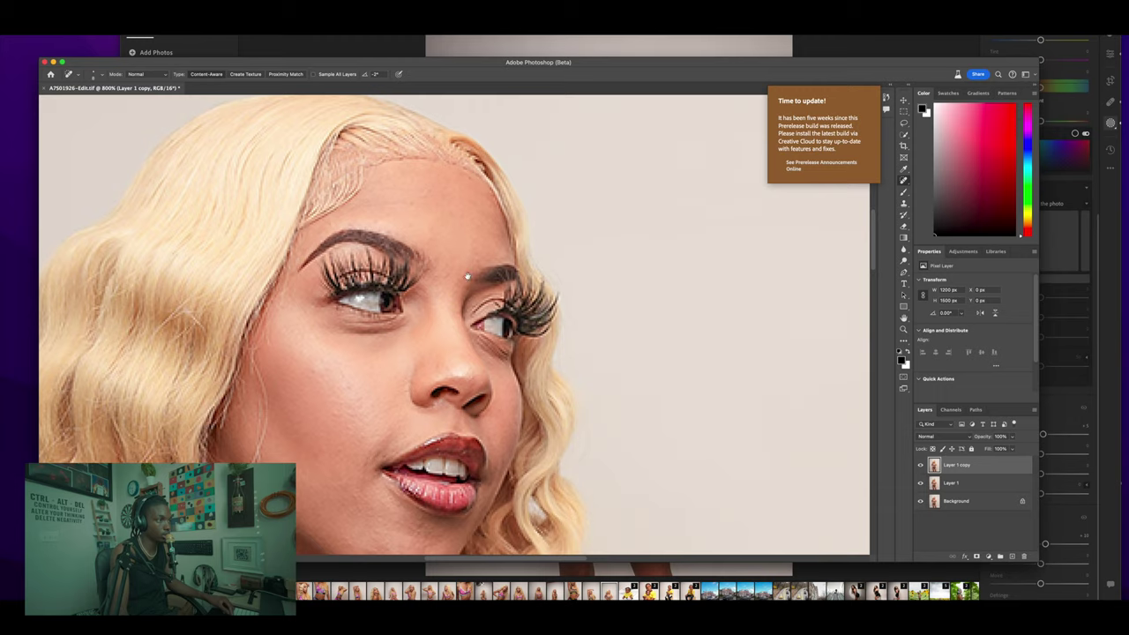
left_click_drag(374, 337, 371, 337)
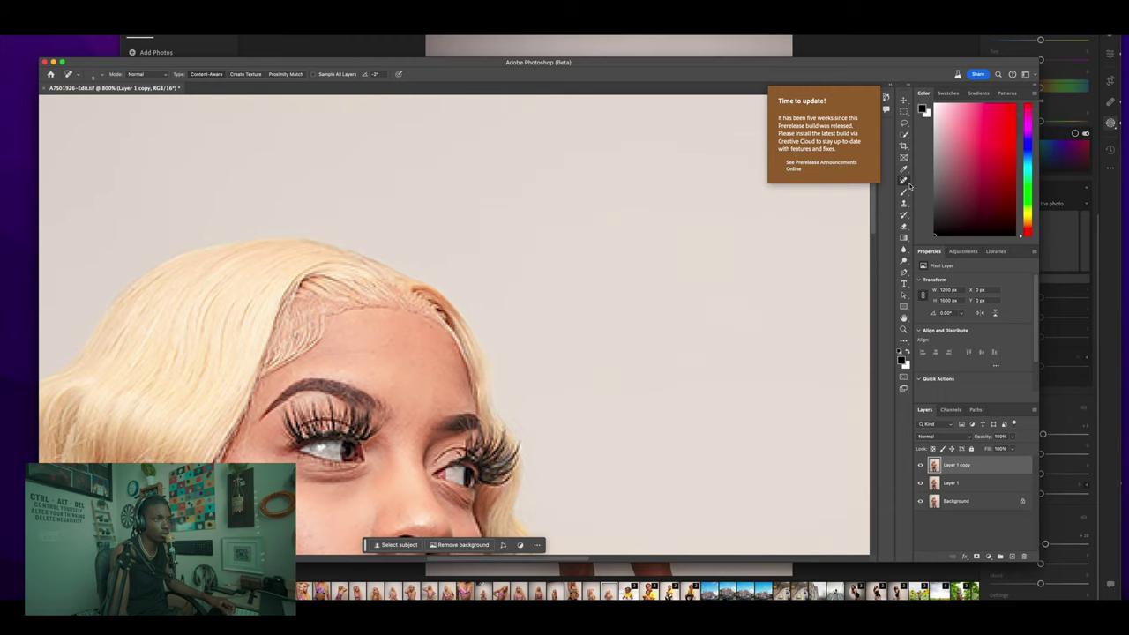
Patch the upper forehead skin along the hairline with the Patch Tool and clear the selection.
right_click(903, 180)
left_click(949, 203)
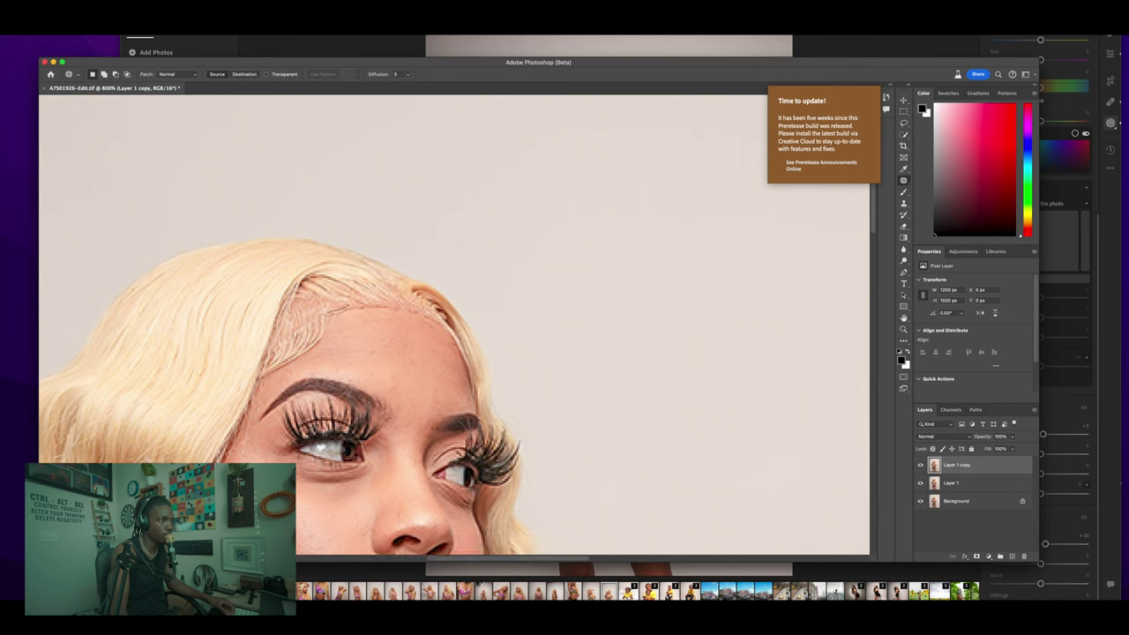
mouse_move(351, 309)
left_mouse_down()
mouse_move(360, 305)
mouse_move(345, 324)
mouse_move(362, 307)
mouse_move(415, 308)
mouse_move(386, 289)
mouse_move(406, 307)
left_mouse_up()
key("super+d")
key("ctrl+d")
key("ctrl+d")
key("ctrl+d")
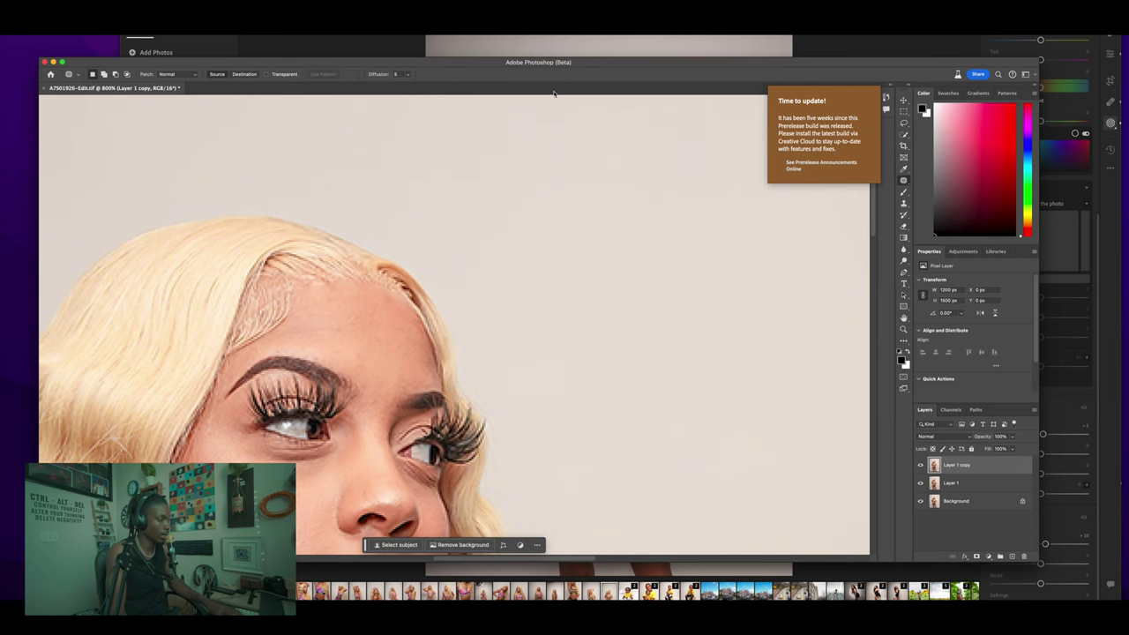
Patch the marks on the back of the hand on the picture's right side.
key("ctrl+0")
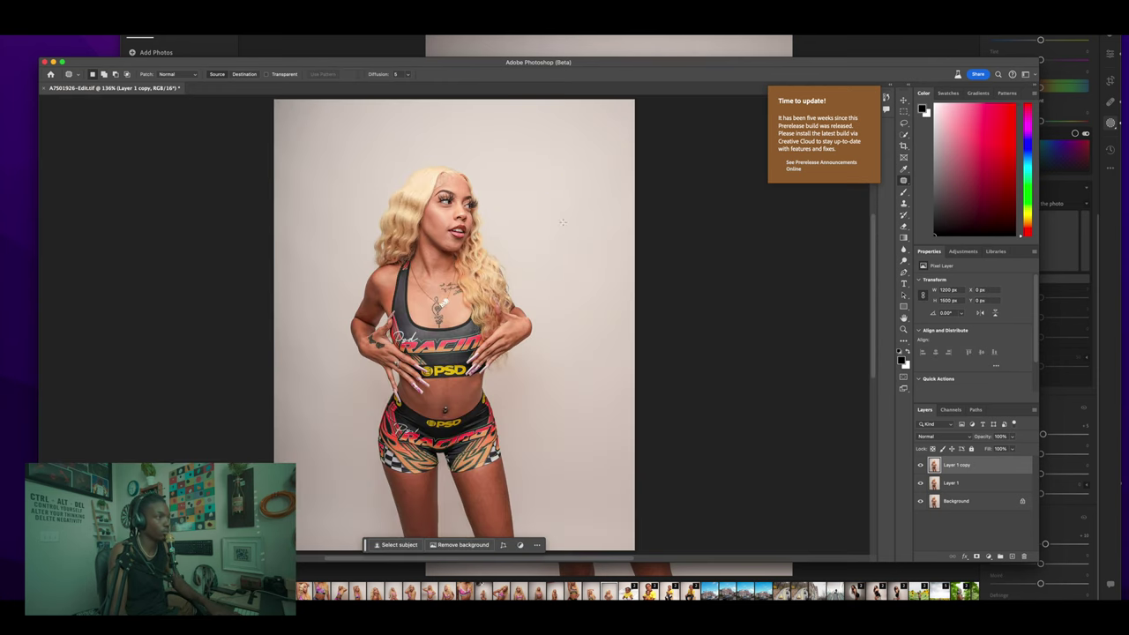
key("ctrl+plus")
key("ctrl+plus")
key("ctrl+plus")
key("ctrl+plus")
left_click_drag(459, 203, 455, 362)
scroll(455, 362, "down", 10)
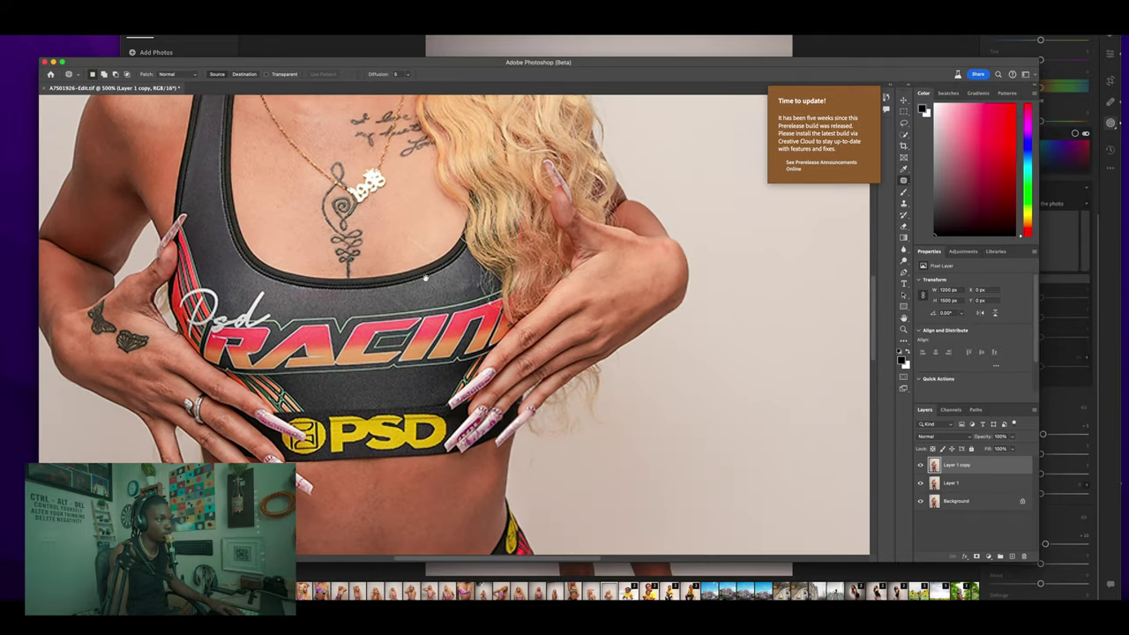
scroll(454, 324, "right", 5)
mouse_move(432, 294)
left_mouse_down()
mouse_move(471, 286)
mouse_move(468, 297)
mouse_move(492, 301)
mouse_move(459, 268)
left_mouse_up()
key("super+d")
left_click_drag(459, 270, 469, 270)
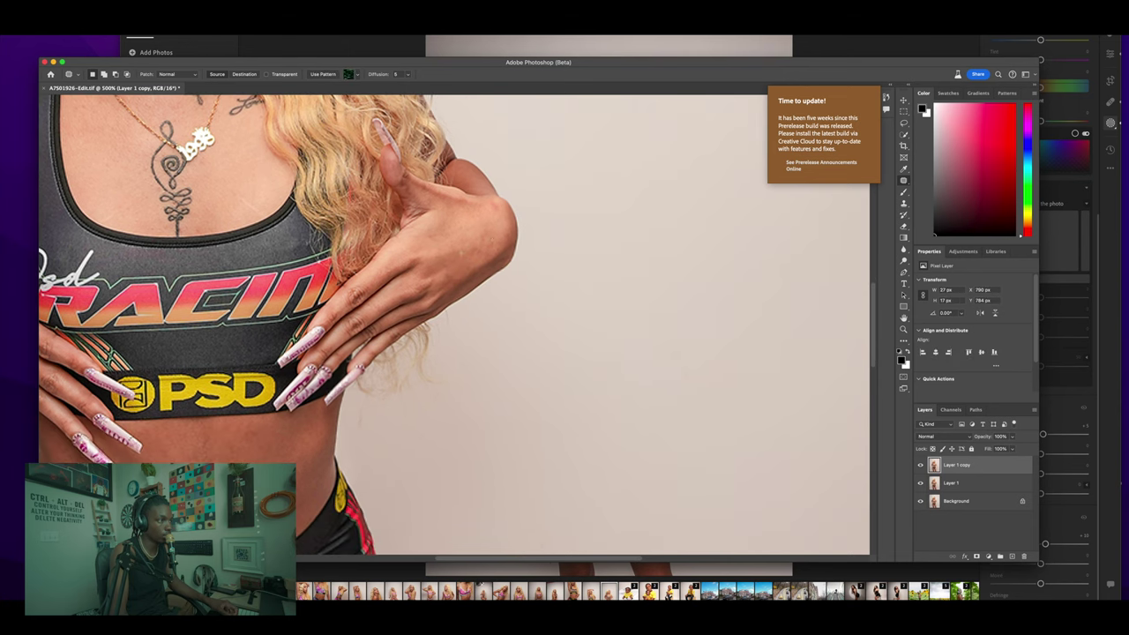
key("super+d")
Patch the small spot near the outer wrist bend of the same hand and clear the selection.
mouse_move(485, 231)
left_mouse_down()
mouse_move(480, 242)
mouse_move(485, 231)
left_mouse_up()
left_click_drag(486, 236, 500, 236)
key("super+d")
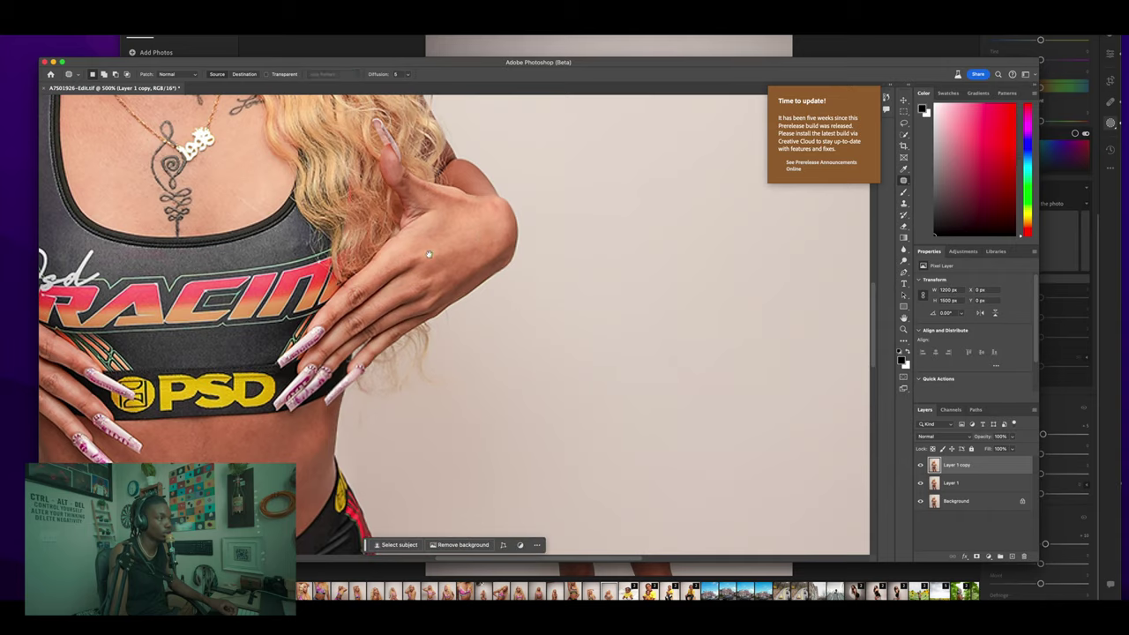
Patch the skin on the back of the hand below the butterfly tattoos and clear the selection.
left_click_drag(193, 408, 438, 277)
scroll(361, 304, "left", 5)
scroll(361, 305, "up", 2)
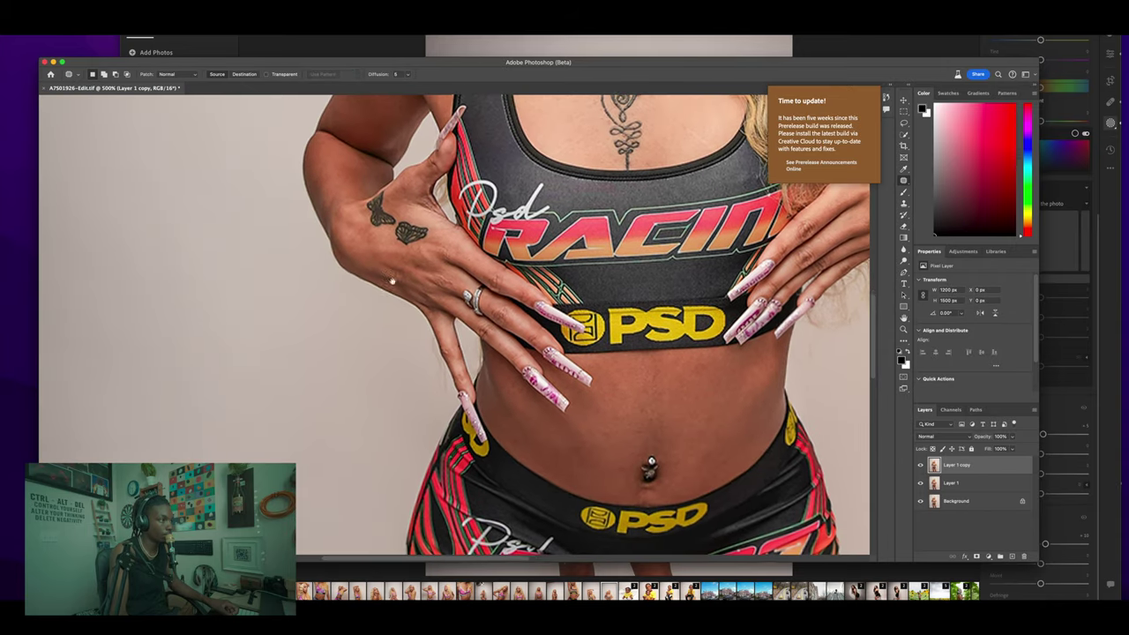
mouse_move(424, 271)
left_mouse_down()
mouse_move(404, 263)
mouse_move(450, 291)
mouse_move(404, 266)
left_mouse_up()
key("super+d")
key("ctrl+d")
Check the whole picture again and patch the mark on the chest between the spiral tattoo and the hair.
scroll(456, 253, "up", 10)
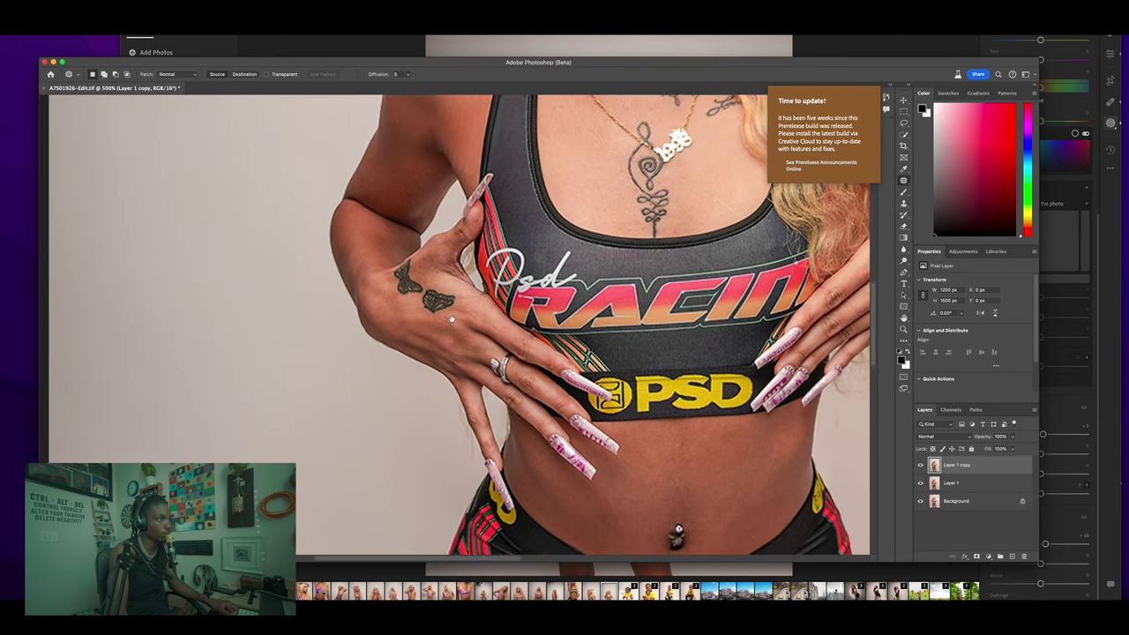
scroll(497, 291, "up", 10)
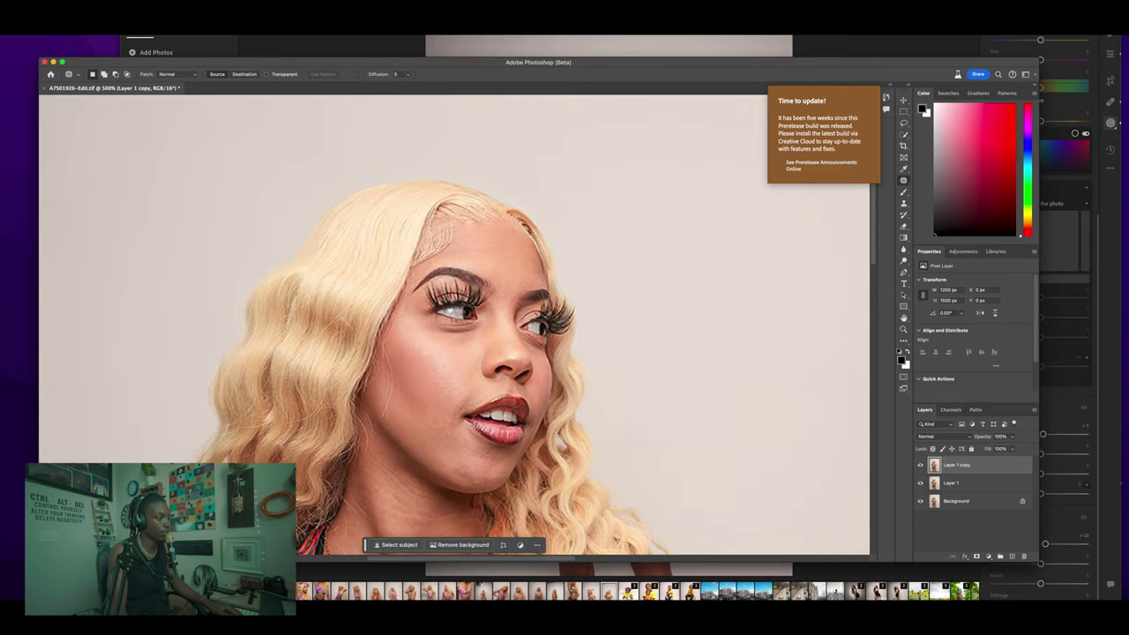
key("ctrl+0")
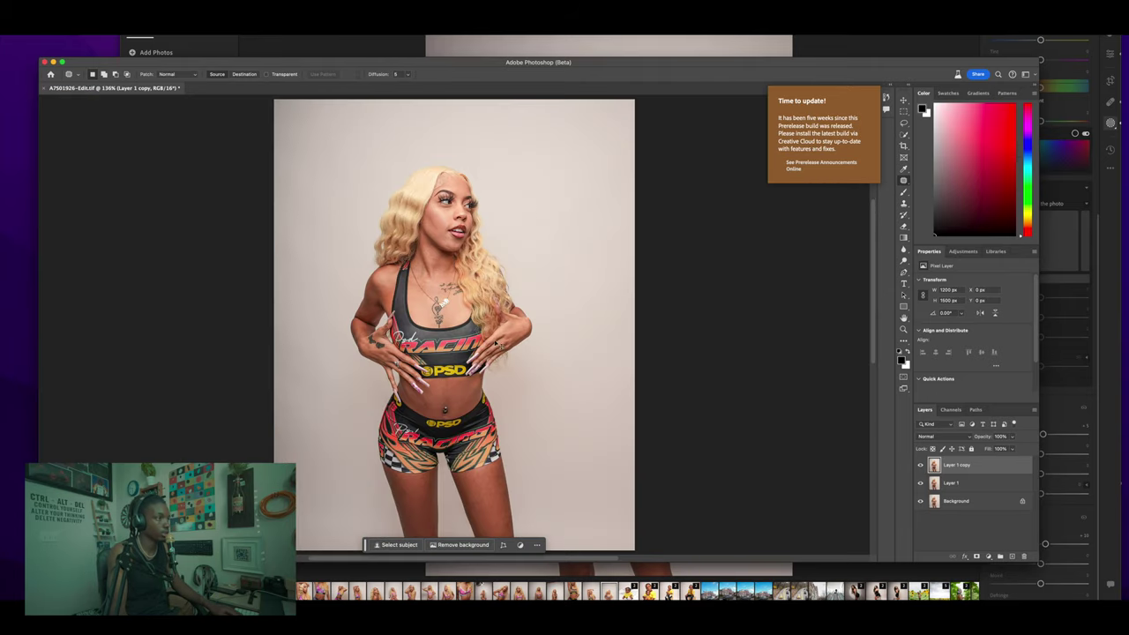
scroll(497, 342, "up", 5)
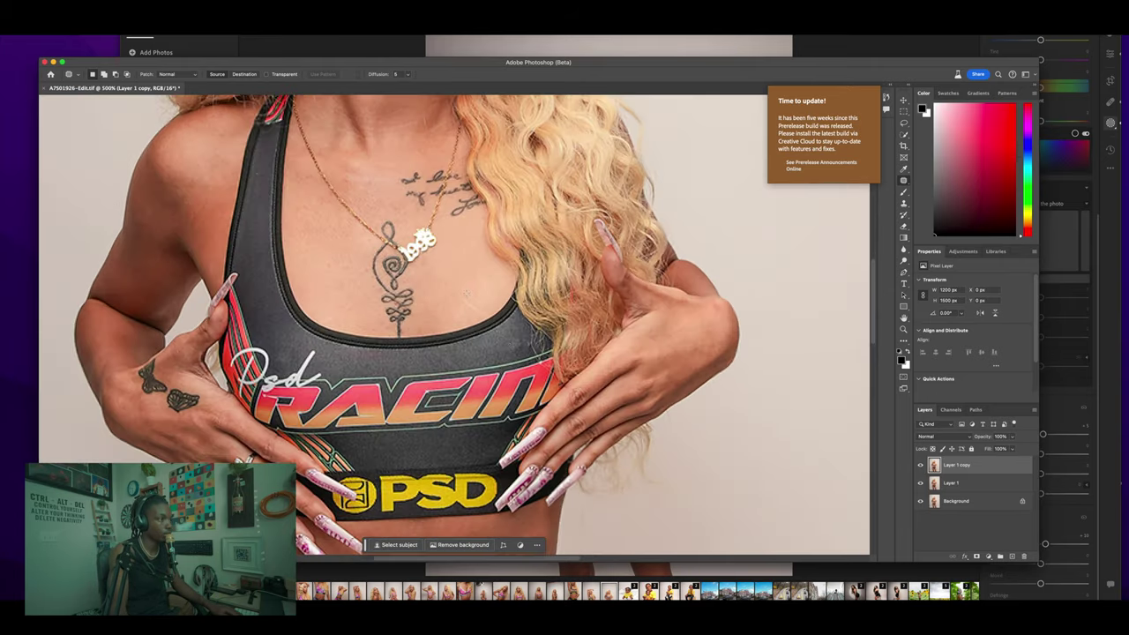
mouse_move(468, 295)
left_mouse_down()
mouse_move(442, 286)
mouse_move(481, 298)
left_mouse_up()
key("super+d")
Patch the mark on the lower part of the thigh on the picture's left side and clear the selection.
left_click_drag(414, 421, 478, 272)
scroll(479, 270, "down", 10)
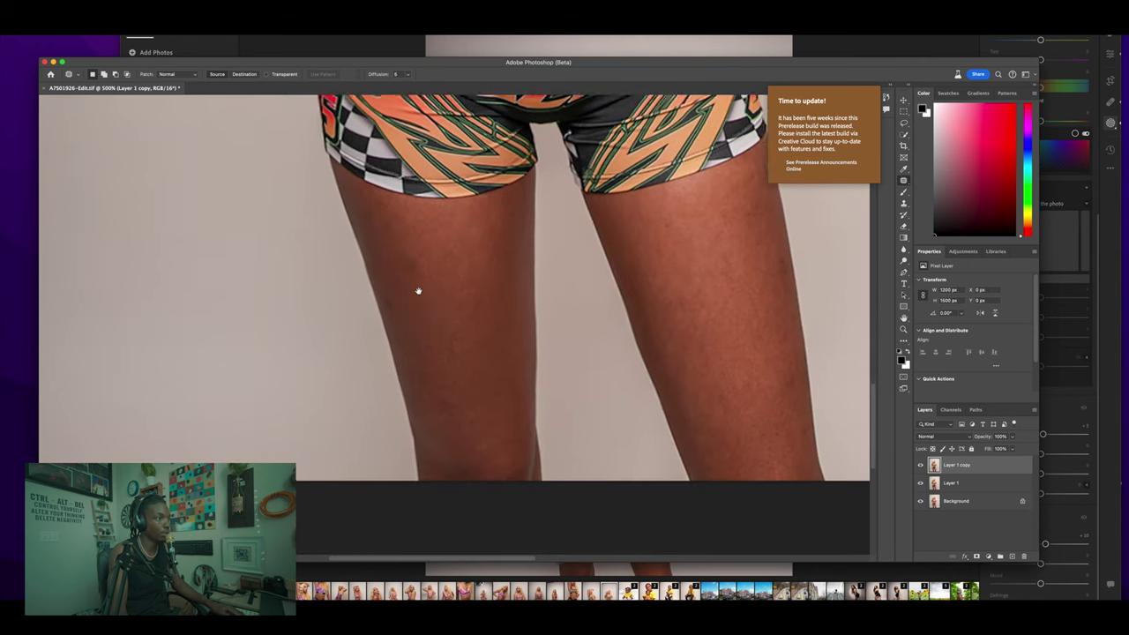
scroll(370, 293, "down", 3)
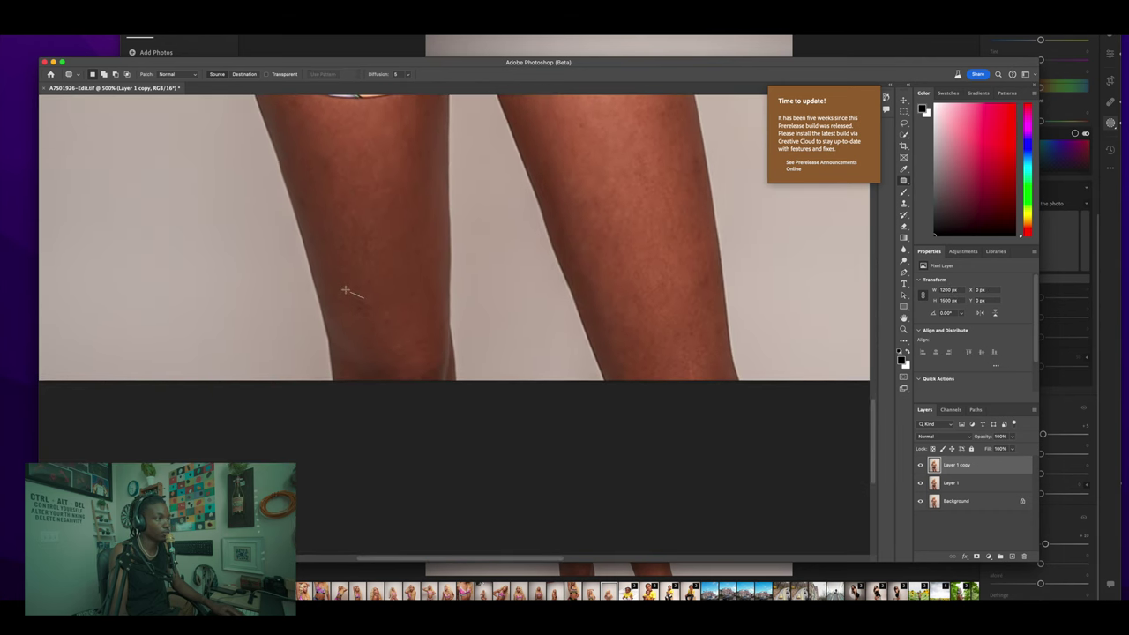
mouse_move(356, 324)
left_mouse_down()
mouse_move(439, 285)
mouse_move(466, 311)
mouse_move(518, 279)
mouse_move(414, 304)
mouse_move(418, 334)
mouse_move(436, 331)
mouse_move(426, 318)
mouse_move(440, 286)
left_mouse_up()
key("super+d")
Patch the remaining skin marks on the upper thighs below the shorts and clear the selection.
scroll(457, 240, "up", 8)
scroll(494, 283, "down", 3)
scroll(494, 283, "left", 5)
key("super+d")
key("super+d")
scroll(439, 287, "right", 5)
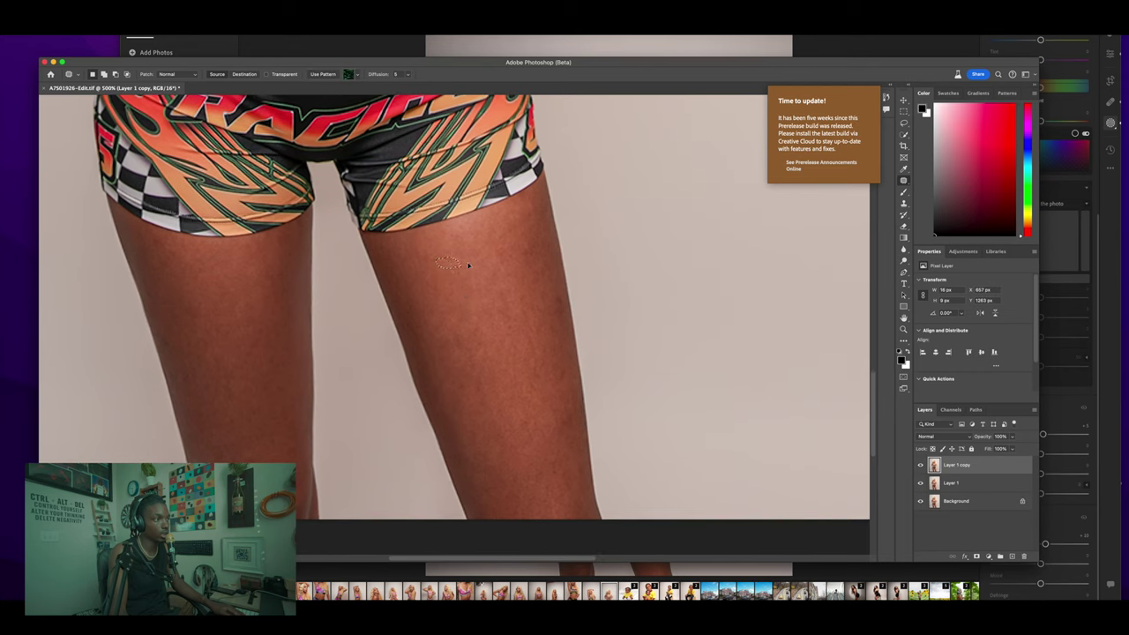
scroll(521, 291, "right", 2)
scroll(520, 291, "up", 1)
left_click_drag(496, 304, 501, 338)
key("ctrl+d")
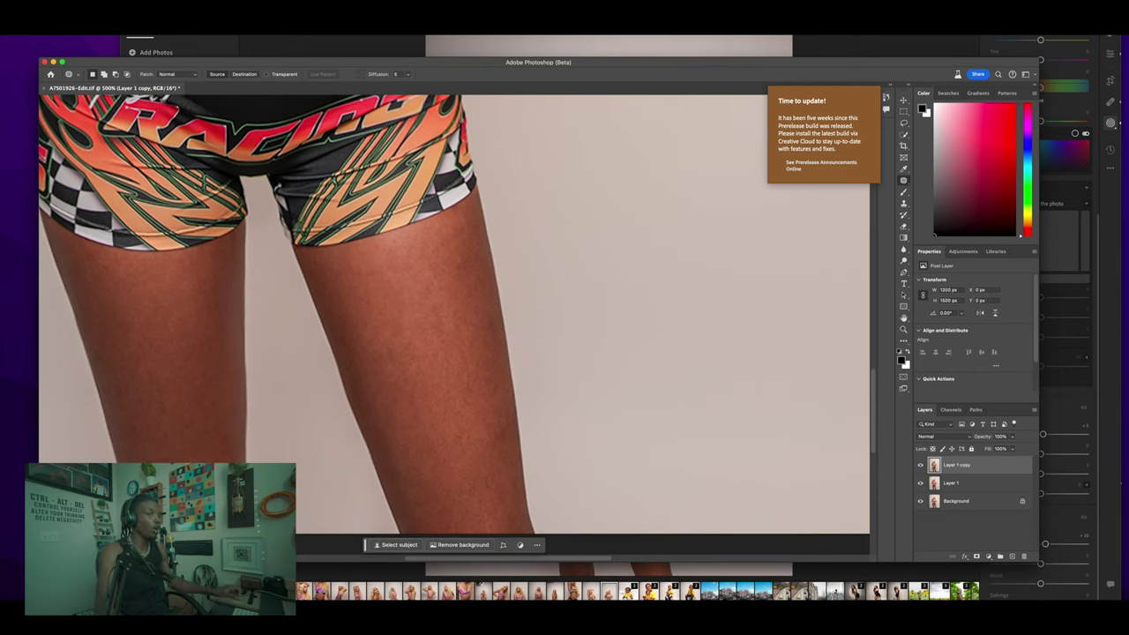
Open Liquify and nudge the inner edge of the thigh on the picture's right side with a size 150 brush.
key("ctrl+shift+x")
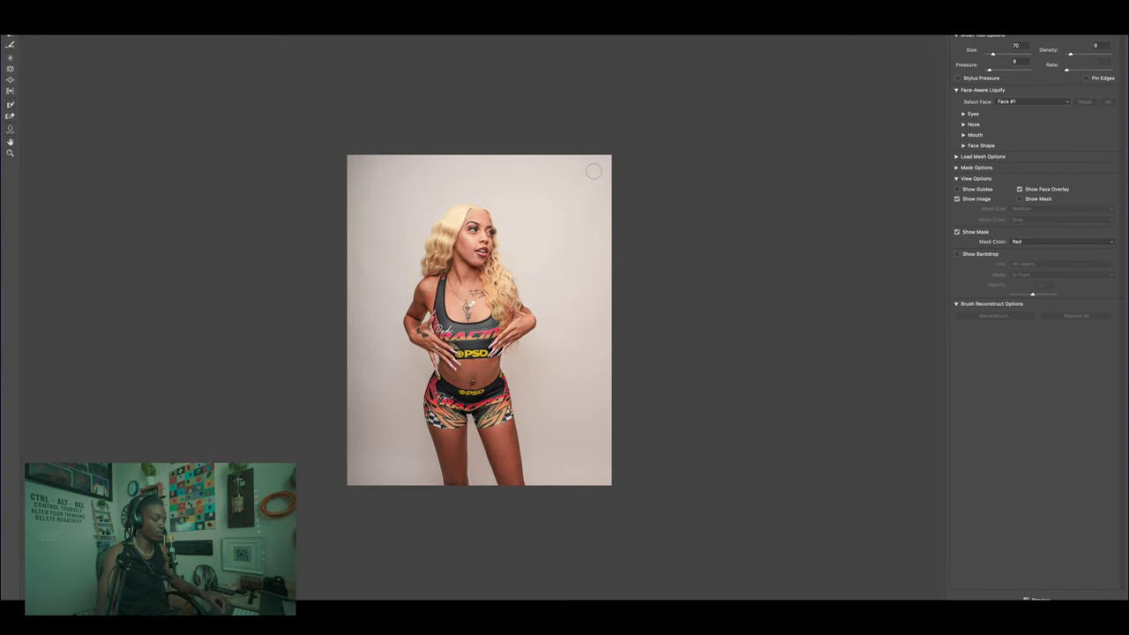
key("ctrl+1")
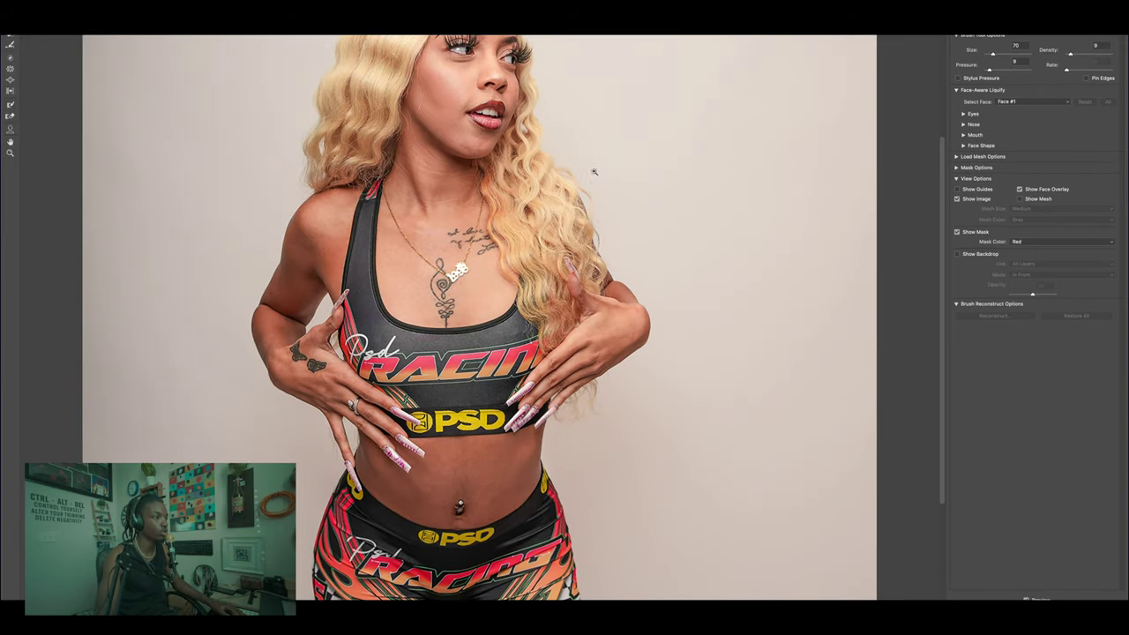
scroll(601, 385, "down", 5)
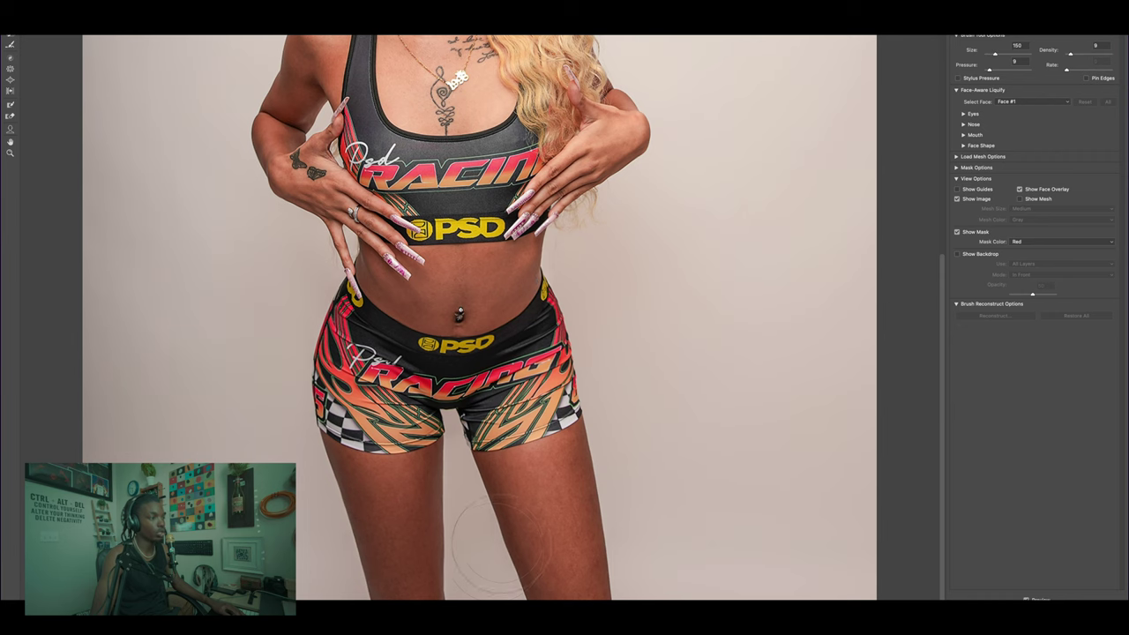
left_click_drag(500, 542, 496, 542)
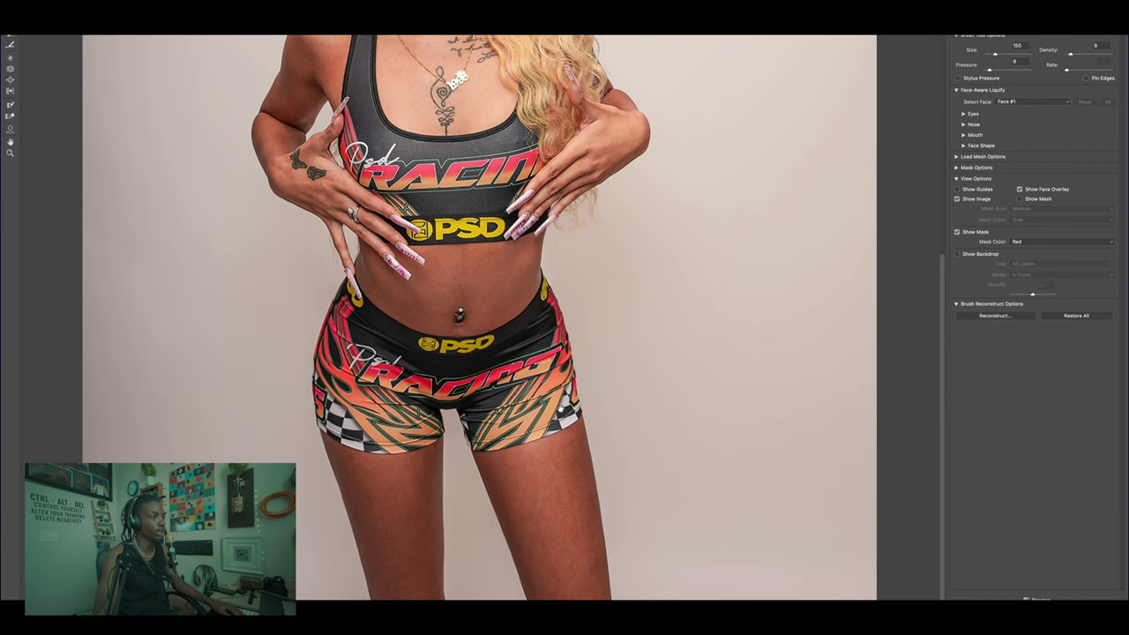
Push the hip on the picture's right side slightly outward with the size 150 brush, check the upper body, and apply Liquify.
scroll(619, 381, "up", 3)
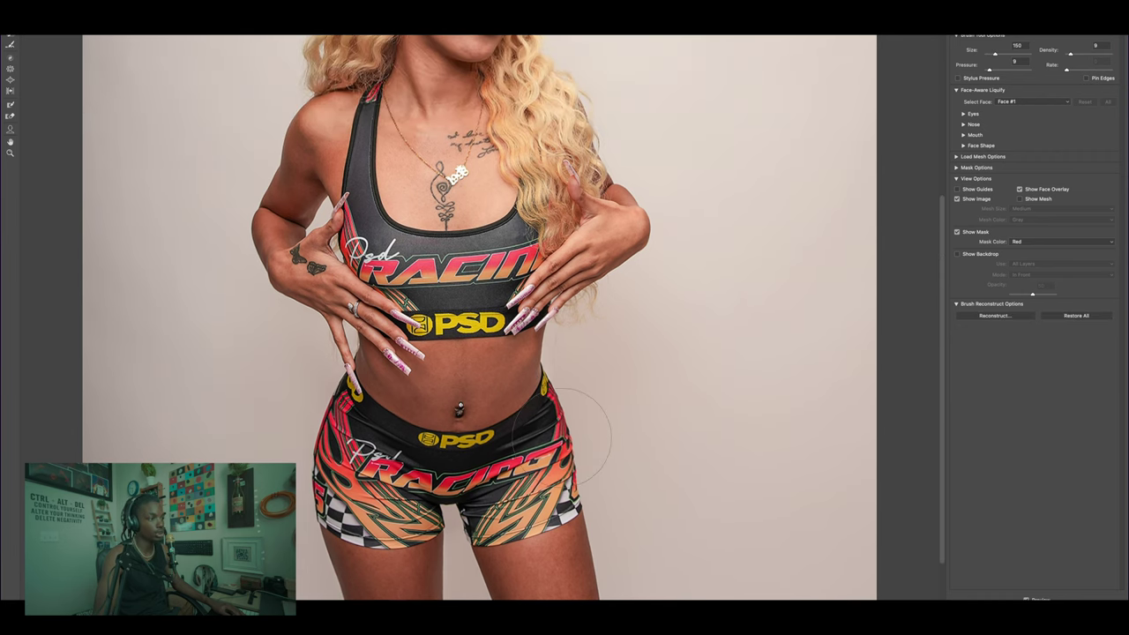
left_click_drag(585, 441, 609, 477)
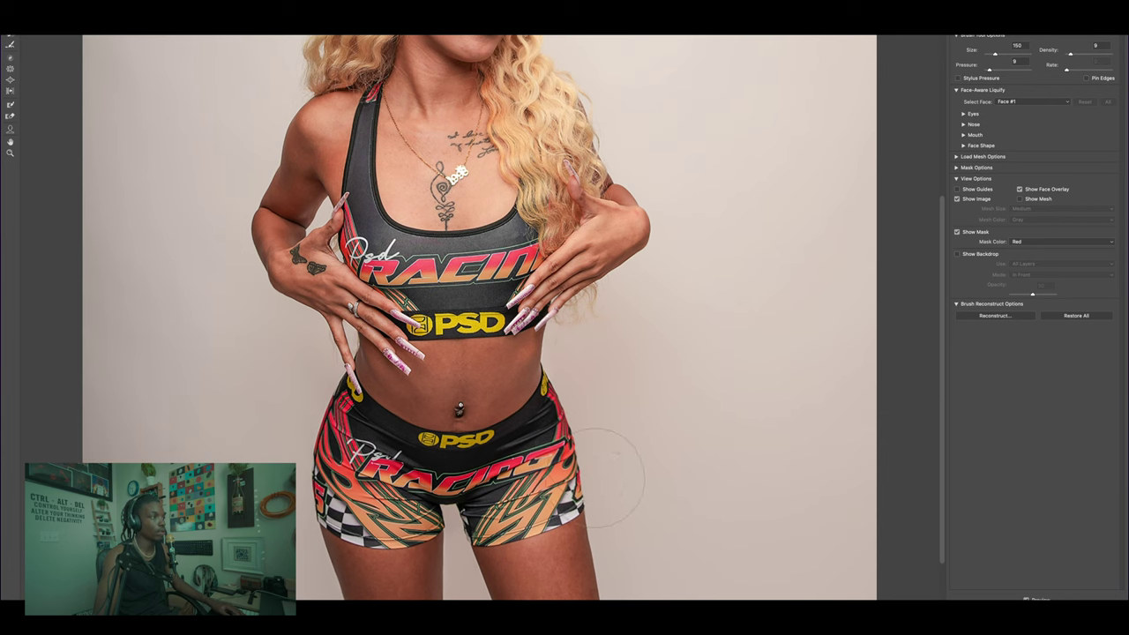
scroll(598, 349, "up", 9)
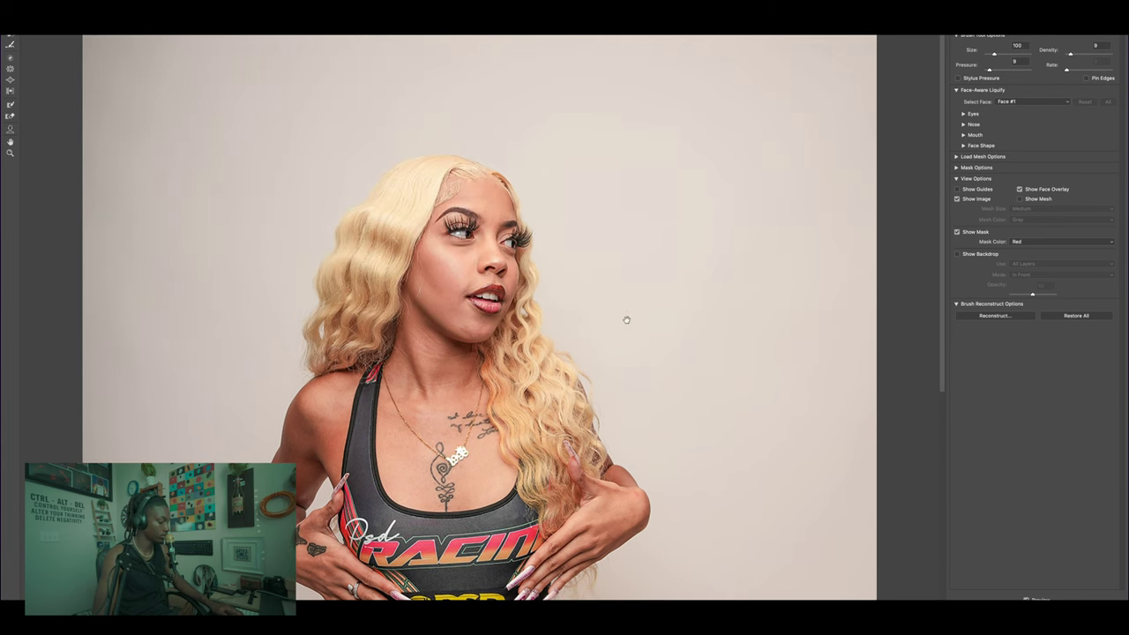
key("bracketleft")
key("bracketleft")
key("bracketleft")
key("bracketleft")
key("bracketleft")
key("ctrl+0")
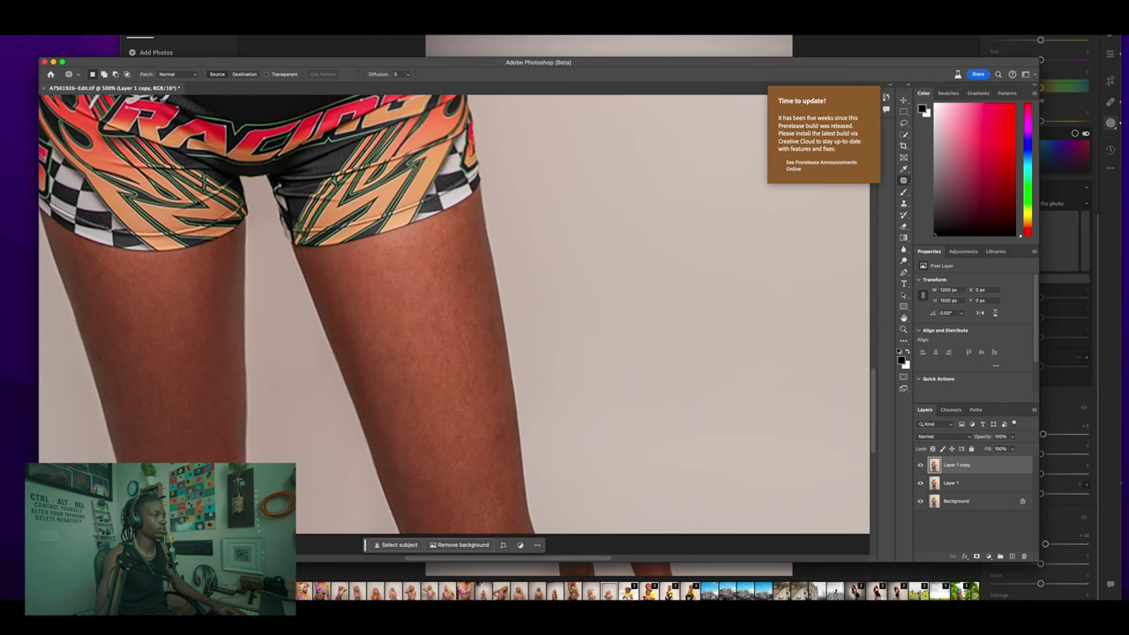
key("ctrl+0")
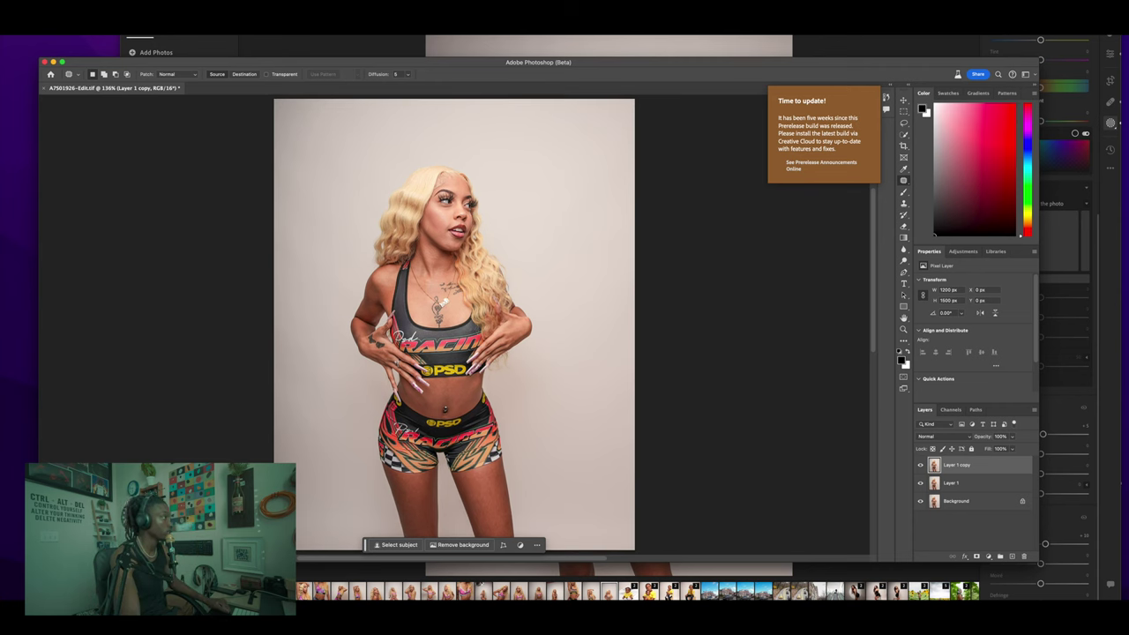
Place the 1 Taxi Watermark image in the document and scale it down to about 39 px wide beside the waist.
key("super+Tab")
left_click_drag(206, 337, 378, 327)
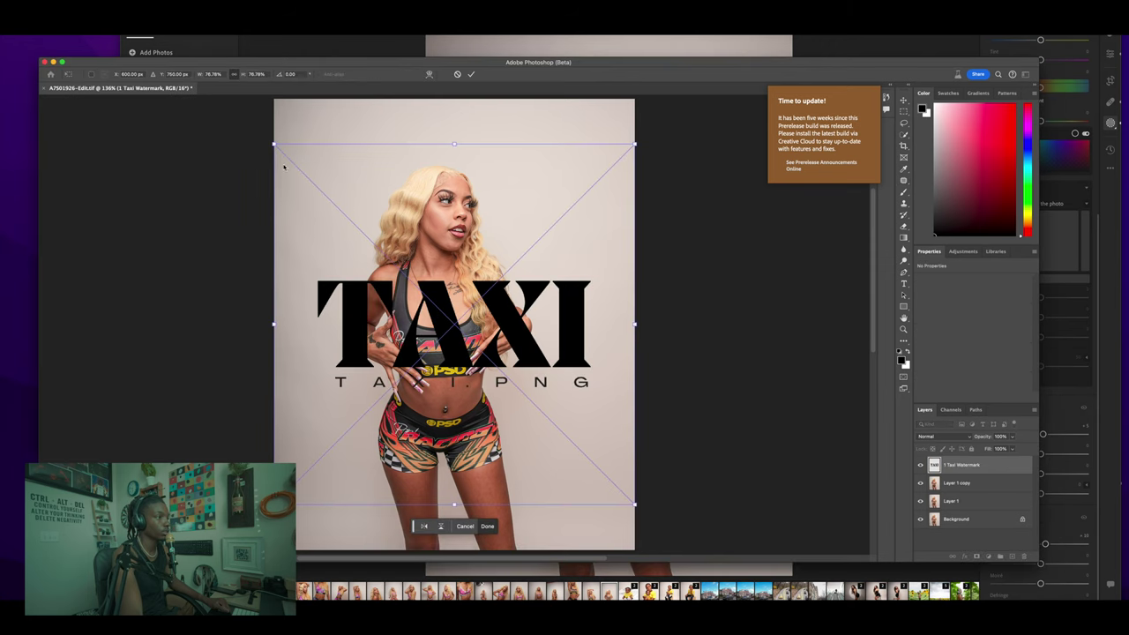
left_click_drag(460, 358, 549, 415)
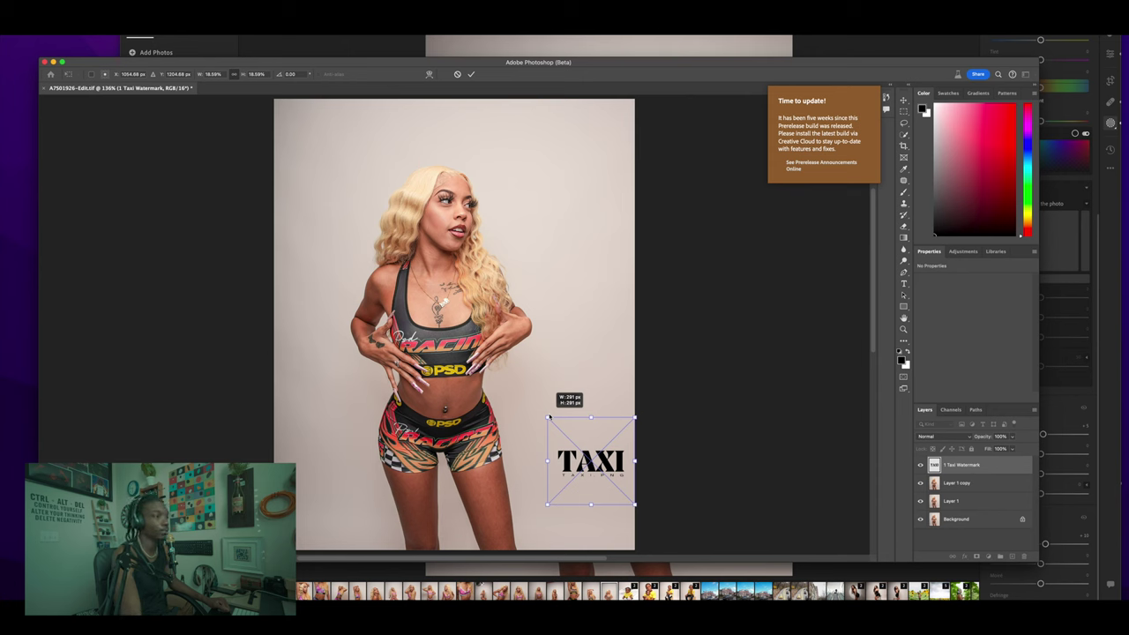
left_click_drag(548, 415, 598, 468)
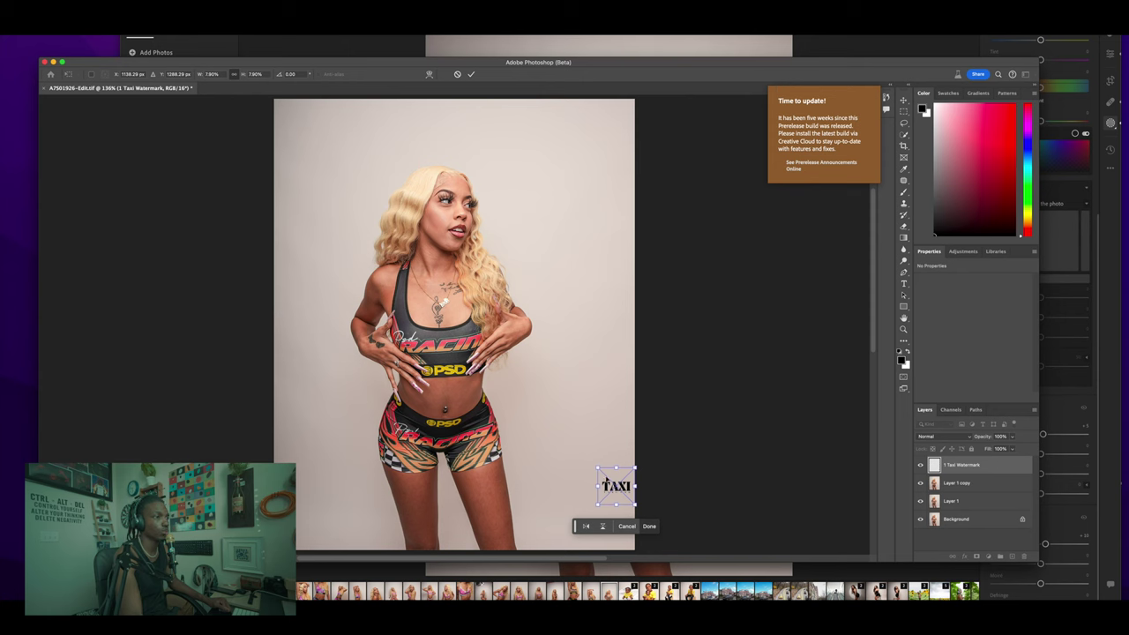
left_click_drag(599, 467, 495, 385)
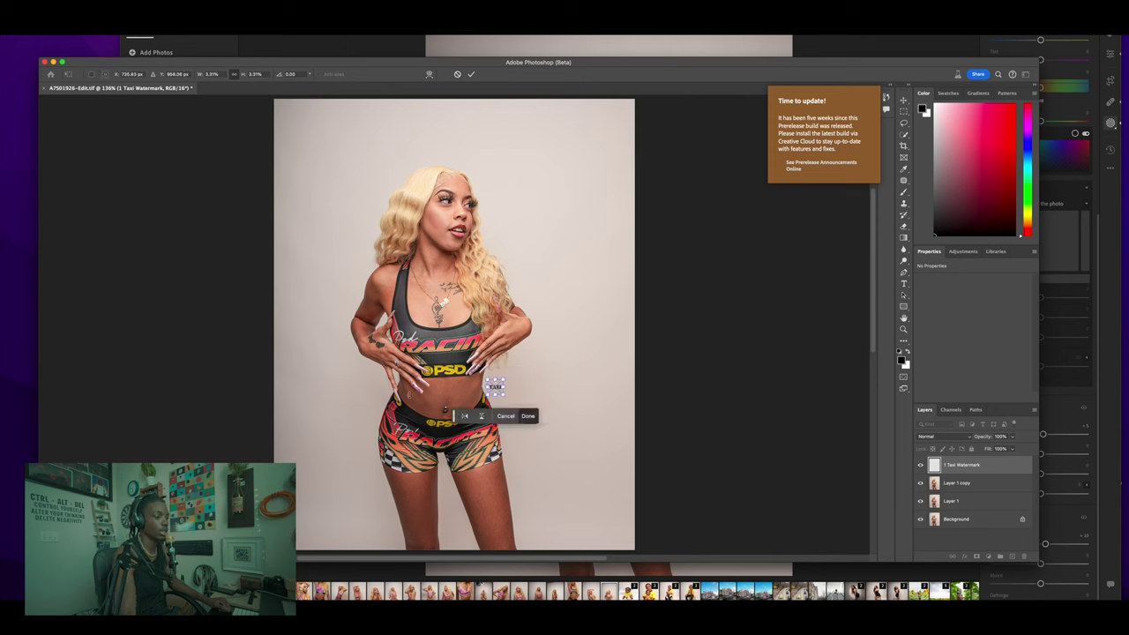
key("Return")
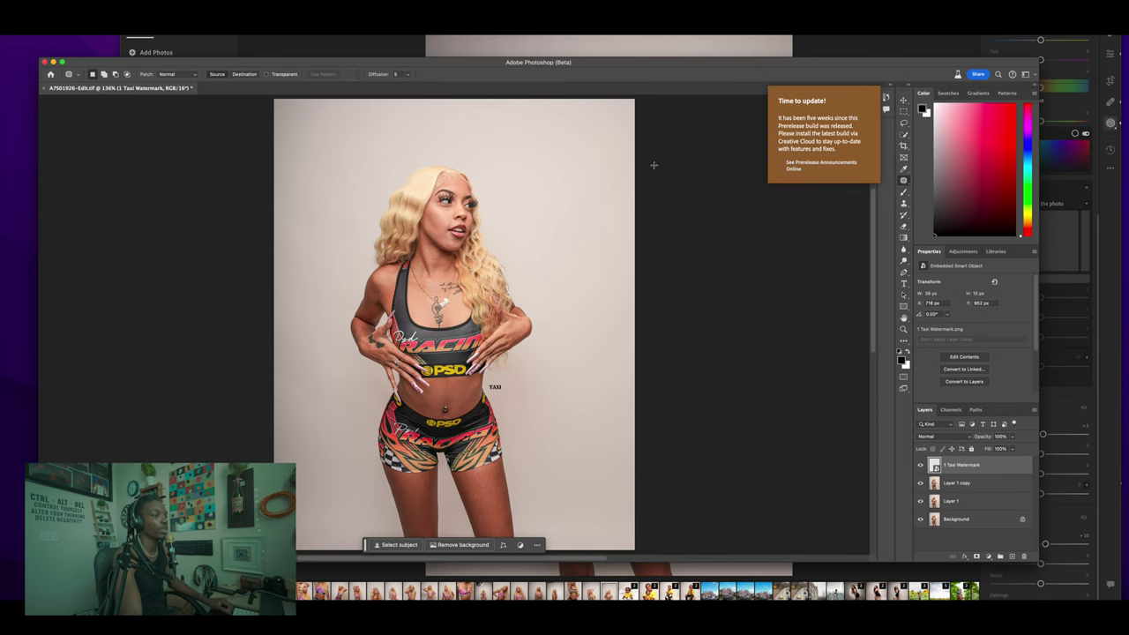
Switch to Lightroom and look through the neighbouring photos of the same racing-outfit shoot.
left_click(582, 48)
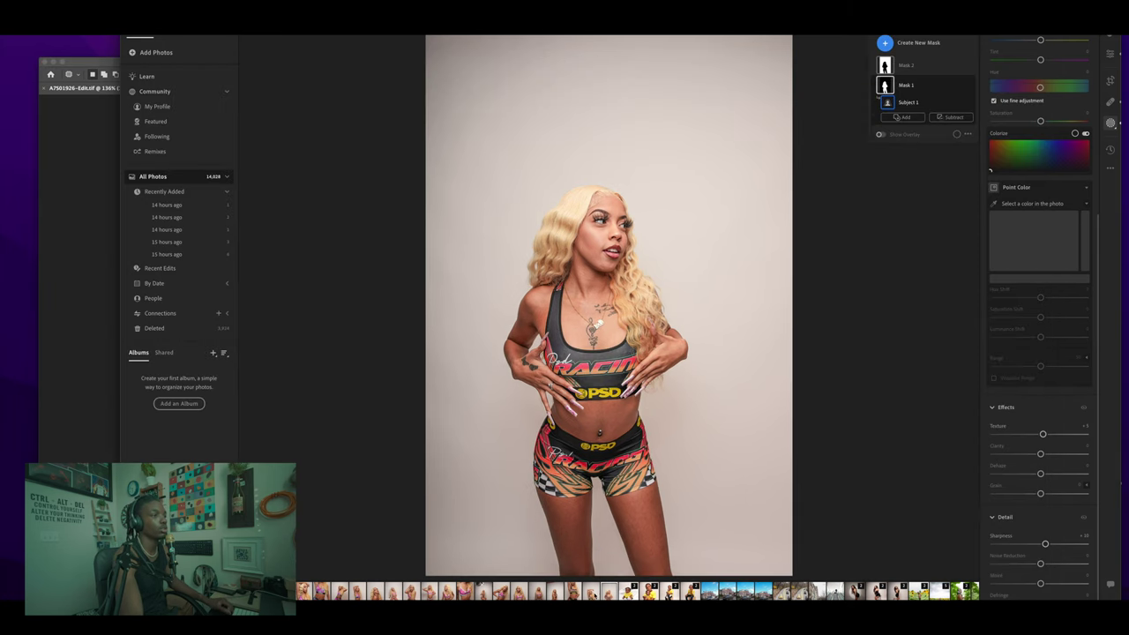
left_click(595, 596)
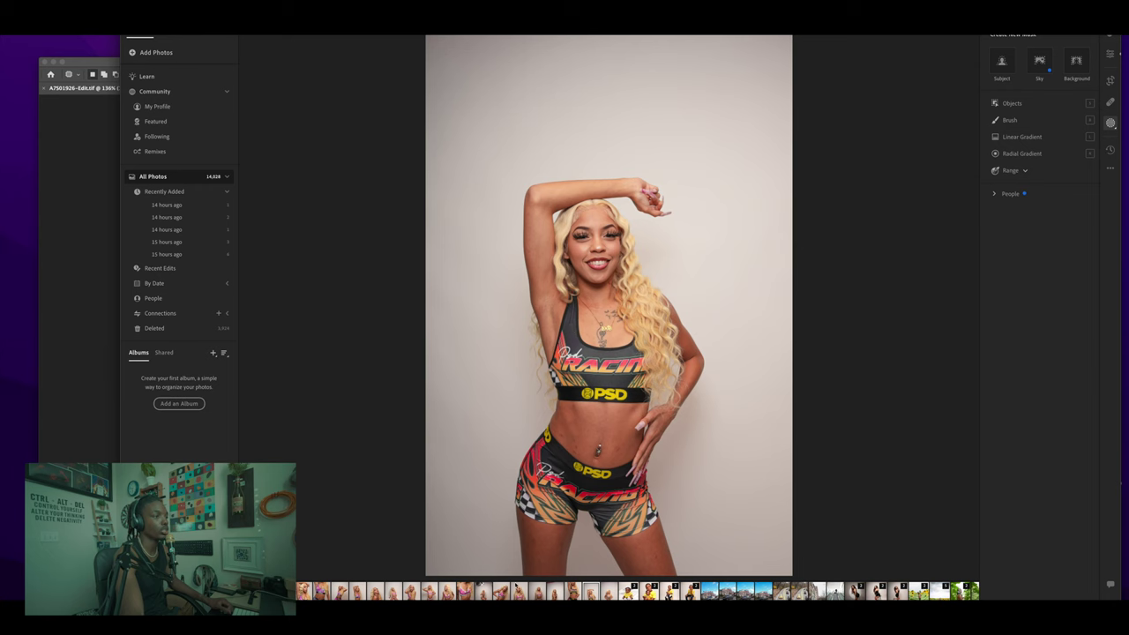
key("Left")
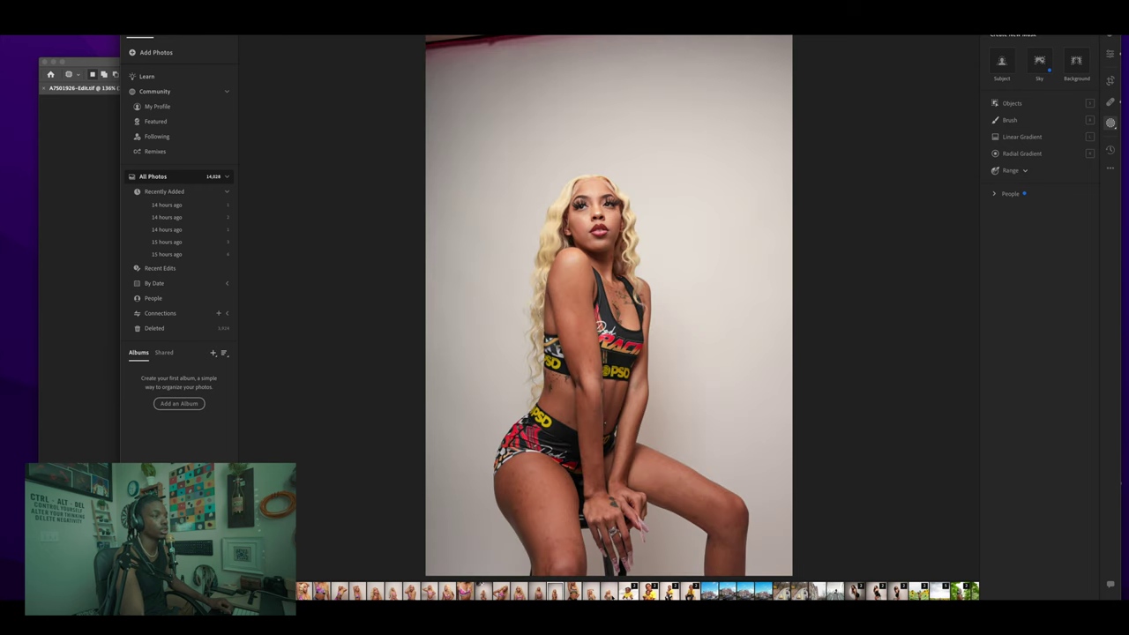
key("Right")
key("Right")
key("Right")
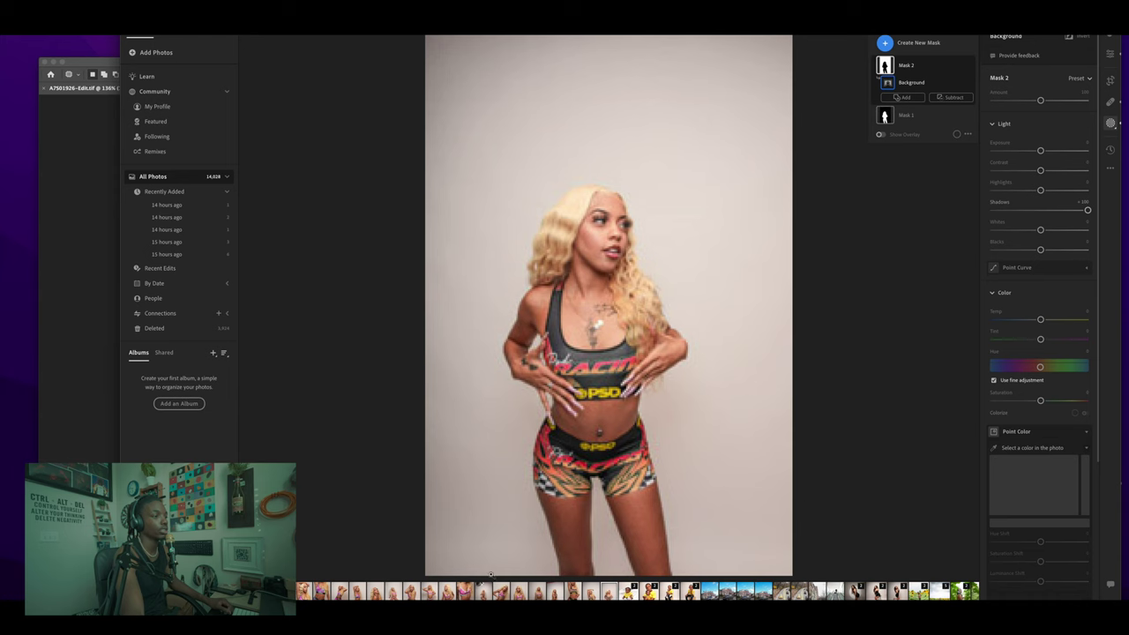
key("Left")
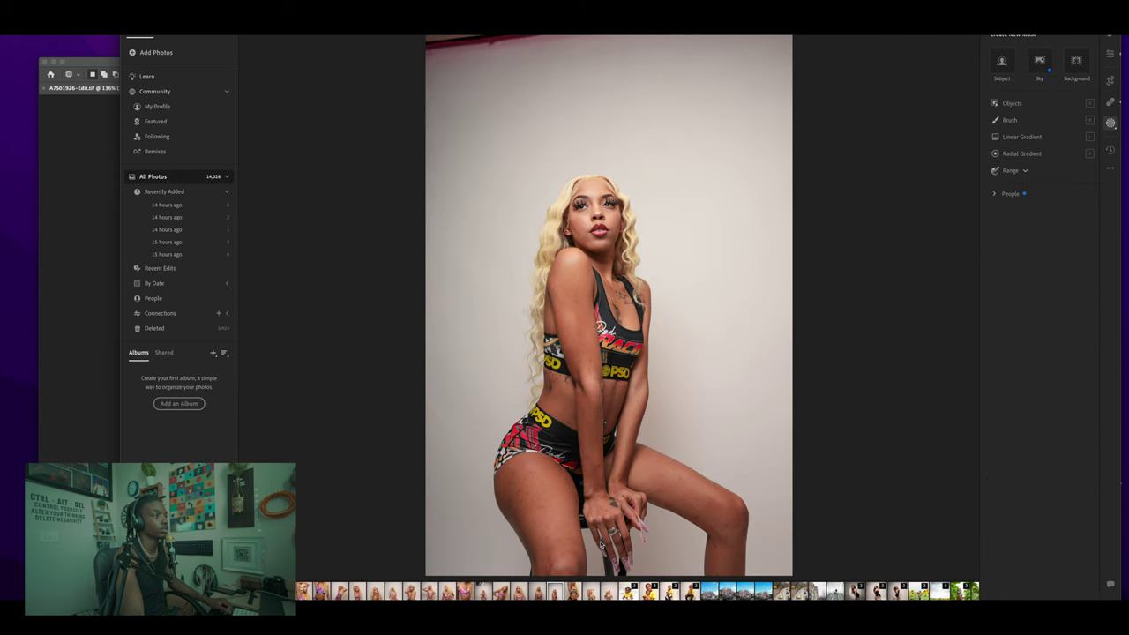
key("Left")
left_click(88, 253)
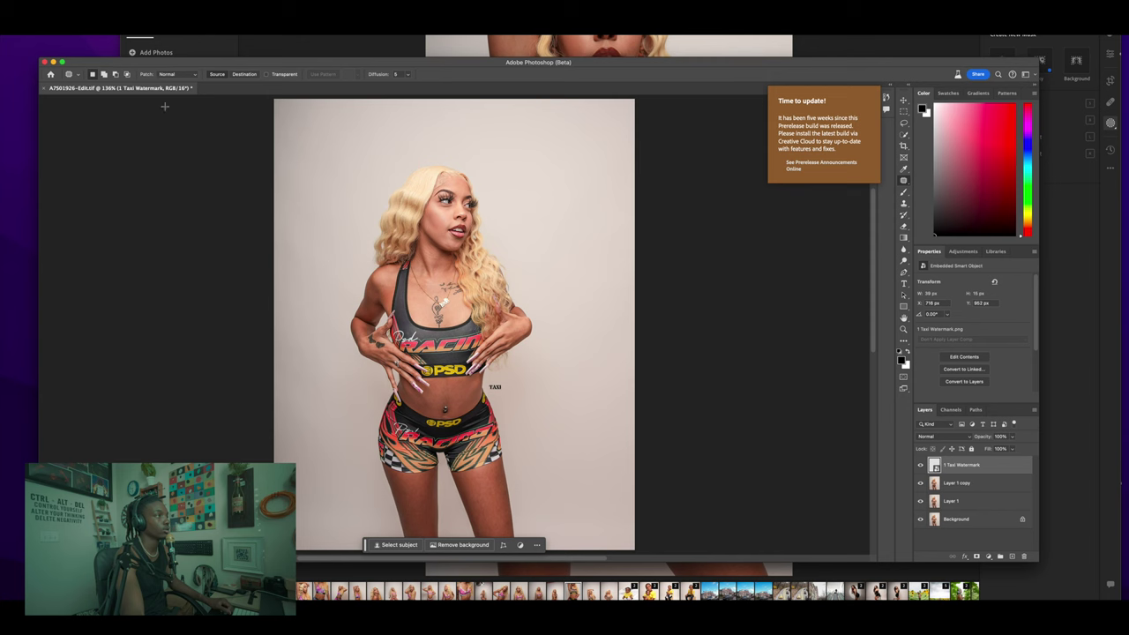
left_click(44, 88)
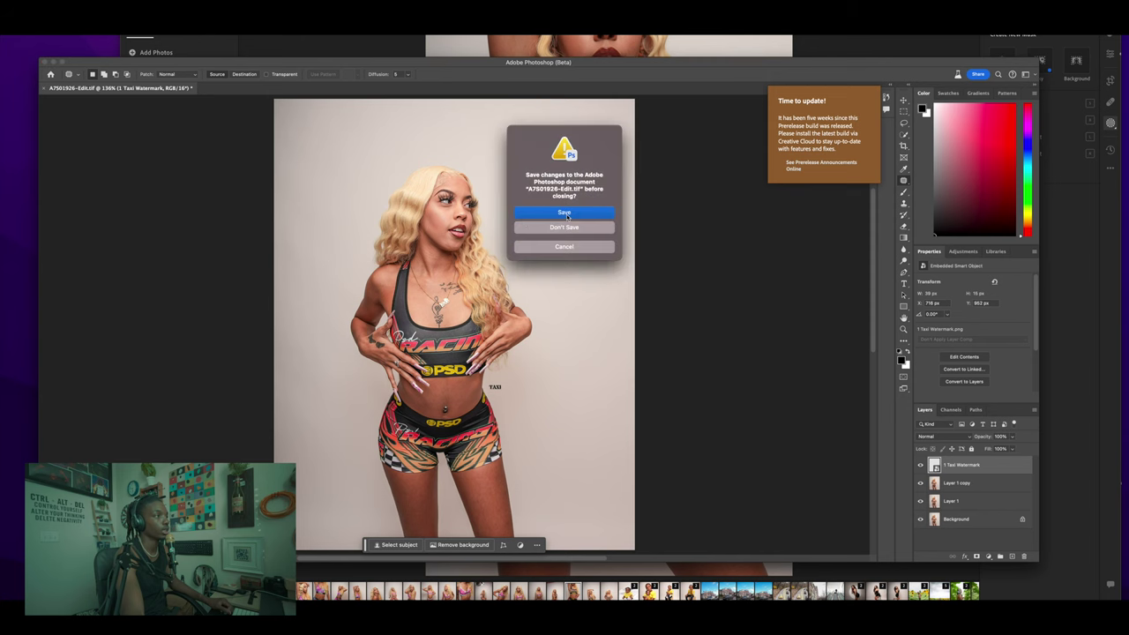
left_click(563, 247)
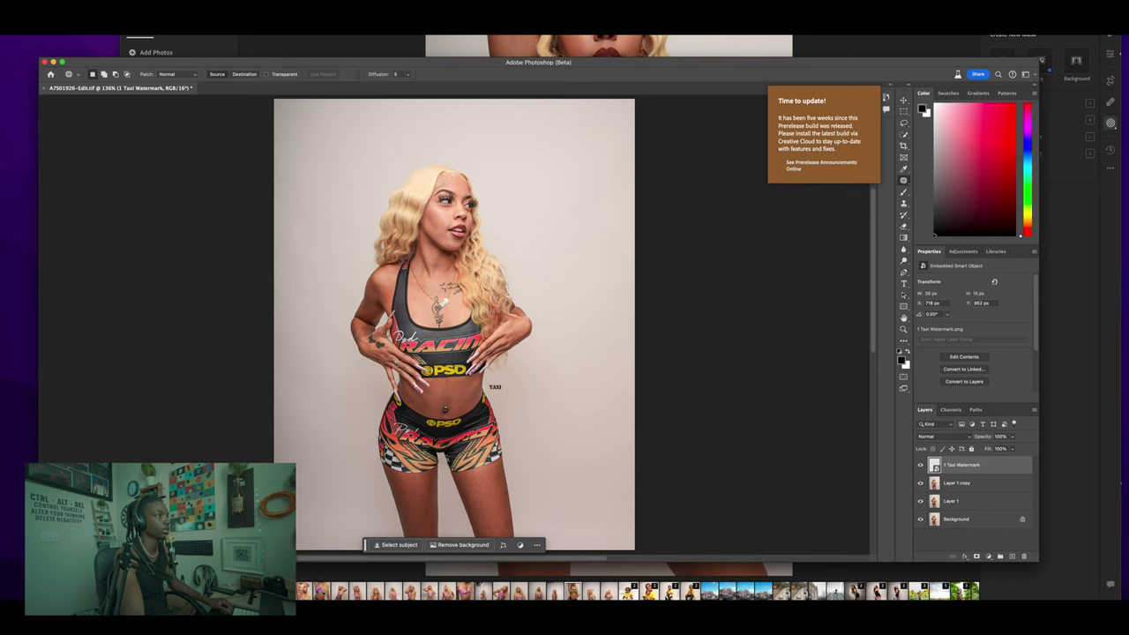
Open Neural Filters, turn on JPEG Artifacts Removal with High strength, and compare the result with the original.
left_click(231, 27)
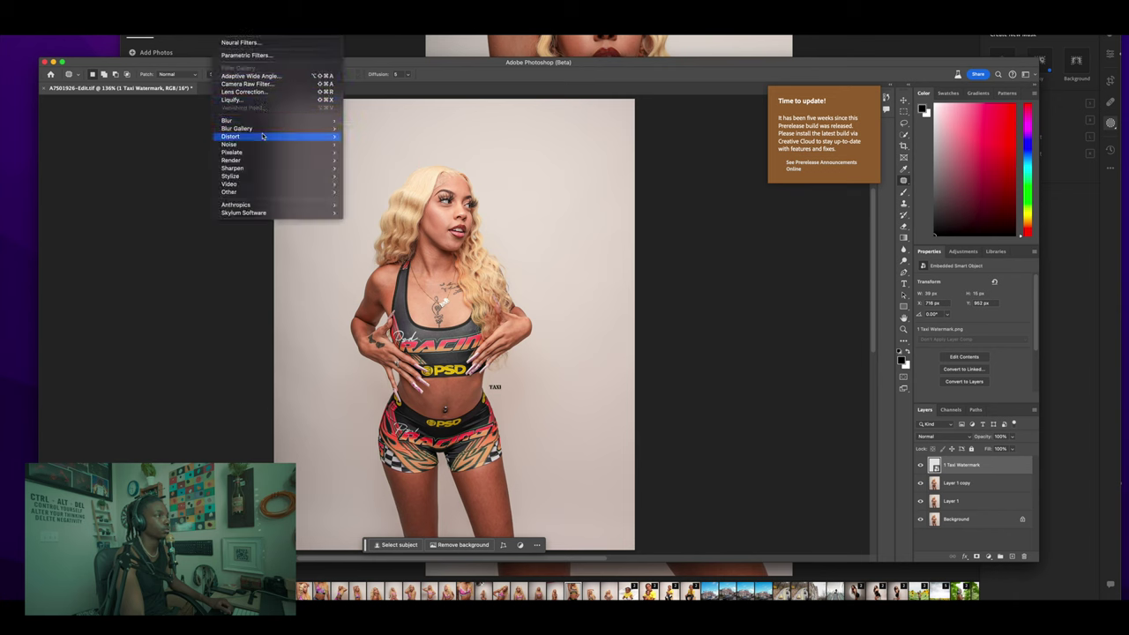
left_click(269, 43)
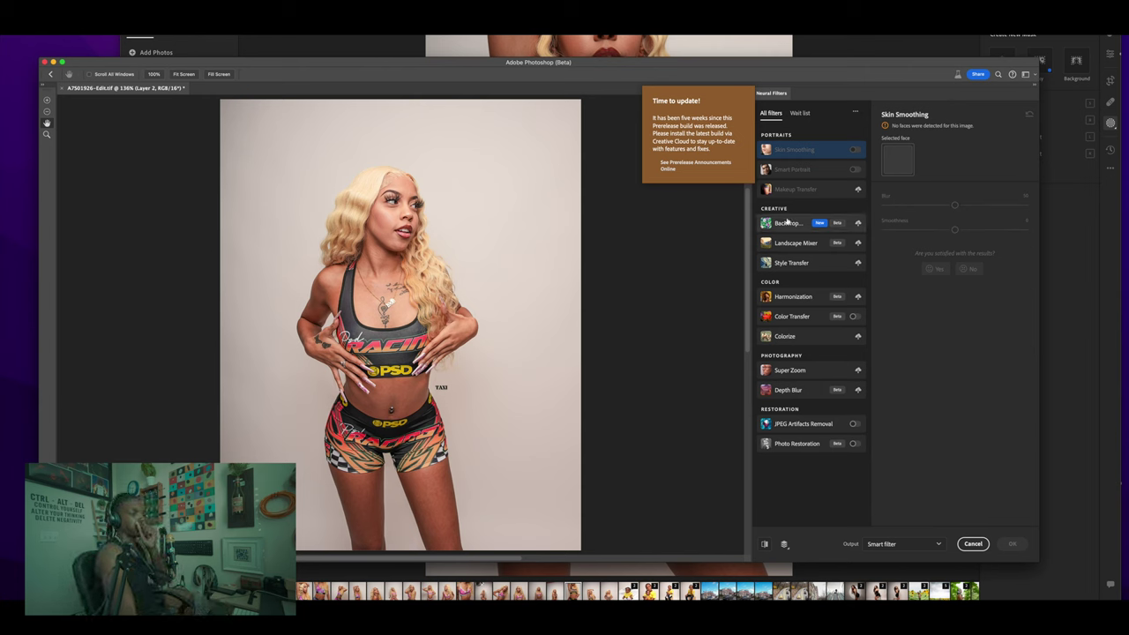
left_click(854, 424)
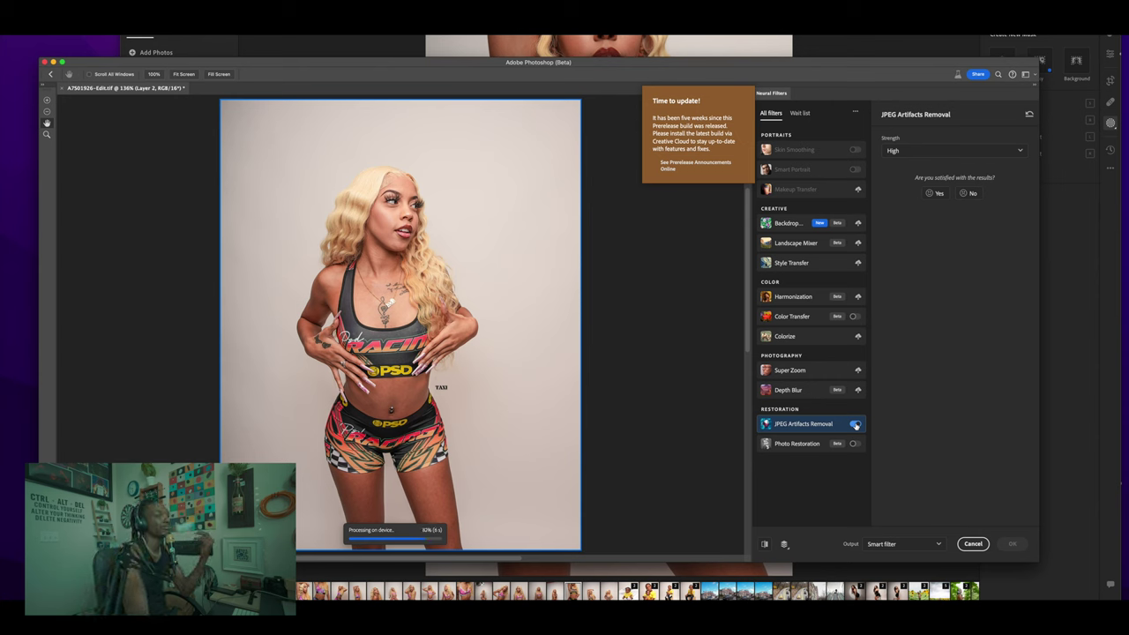
left_click(1016, 150)
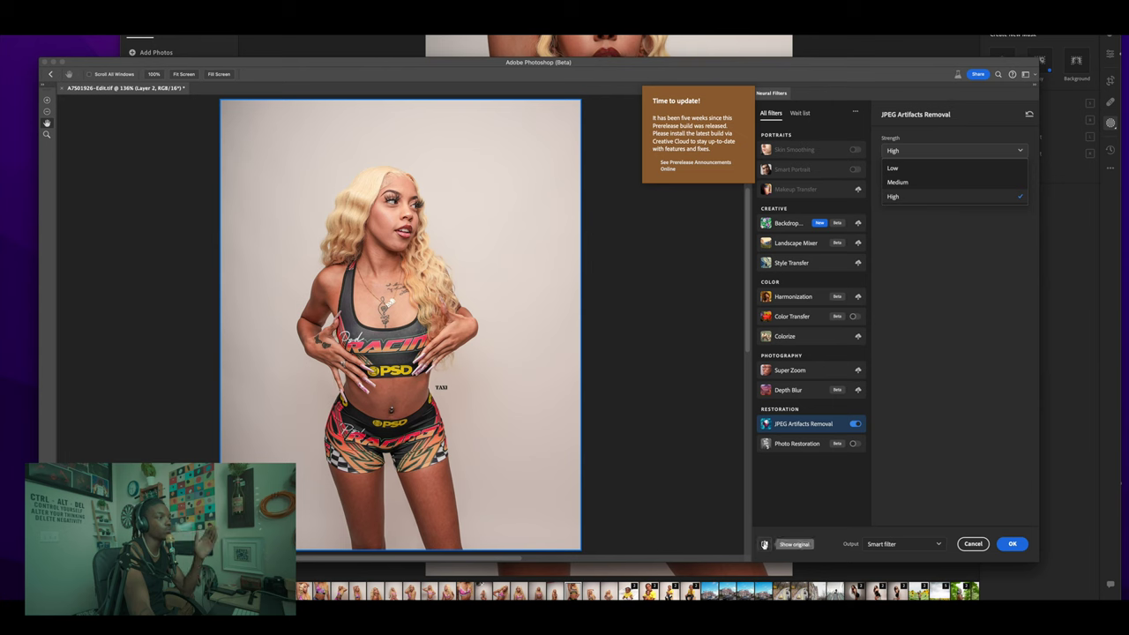
left_click(765, 544)
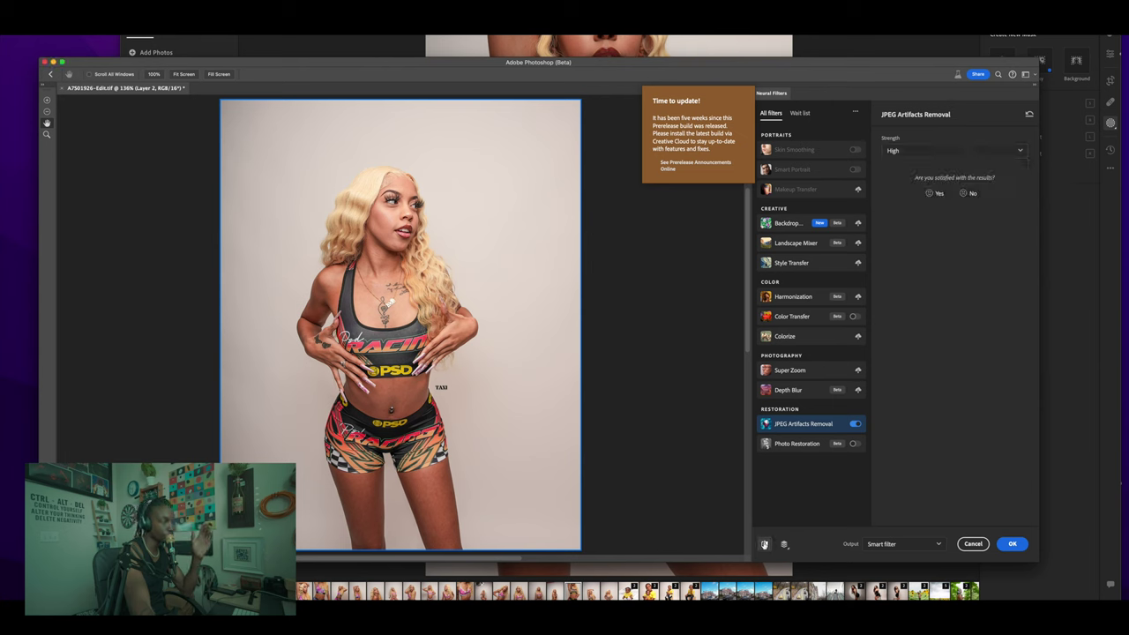
left_click(765, 545)
left_click(765, 544)
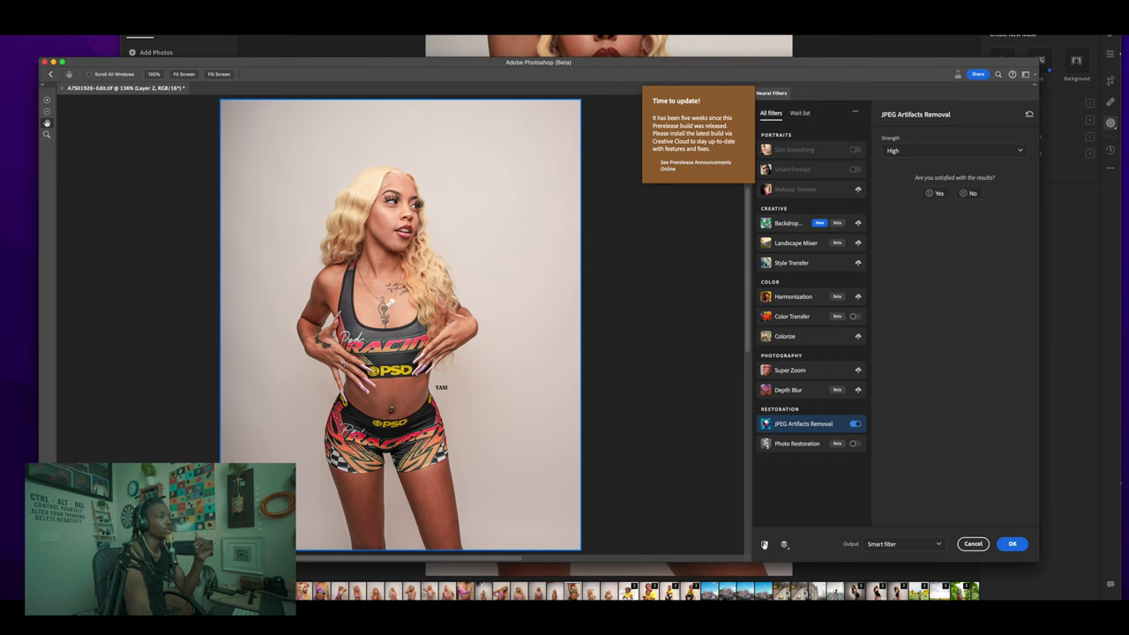
Turn on Photo Restoration with photo enhancement at about 15, output to a new layer, and apply the neural filters.
left_click(853, 445)
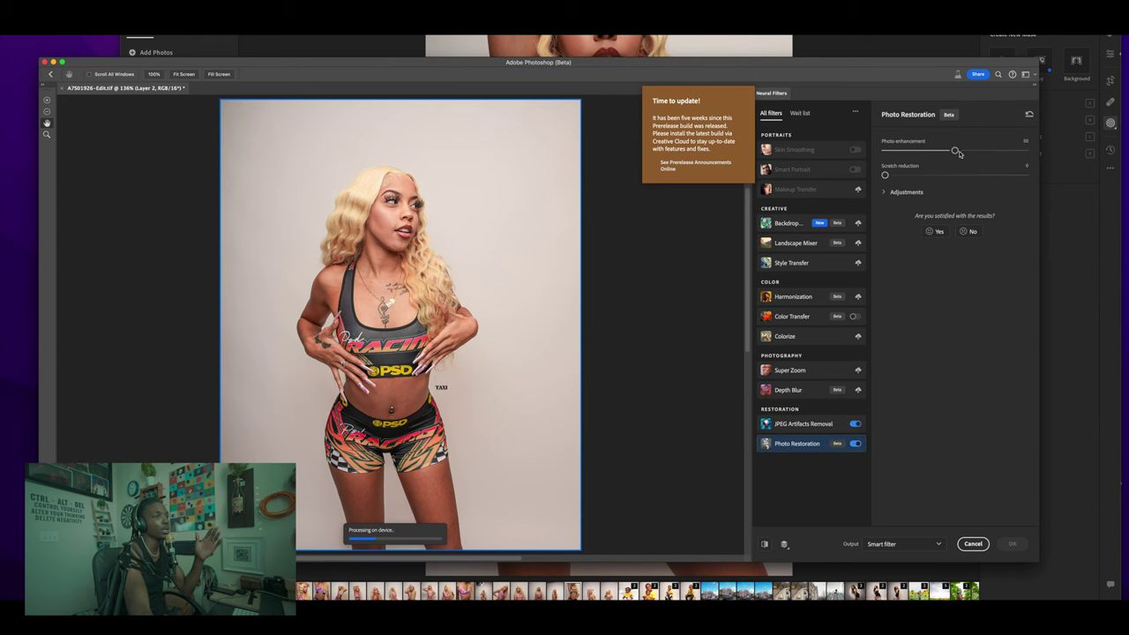
left_click_drag(955, 152, 901, 152)
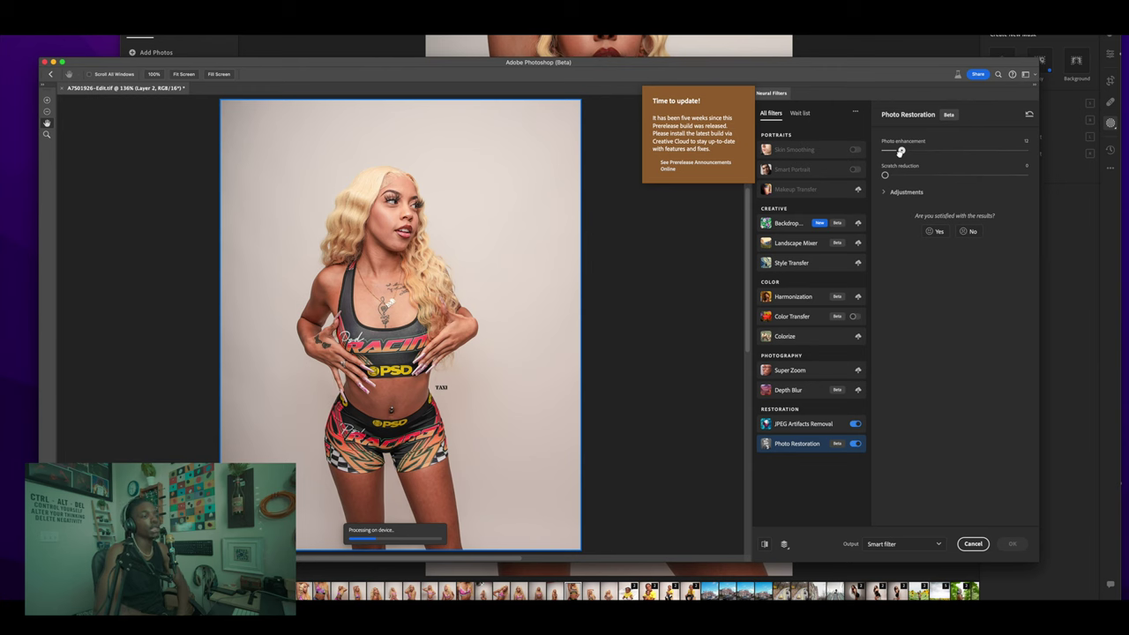
left_click_drag(900, 151, 910, 150)
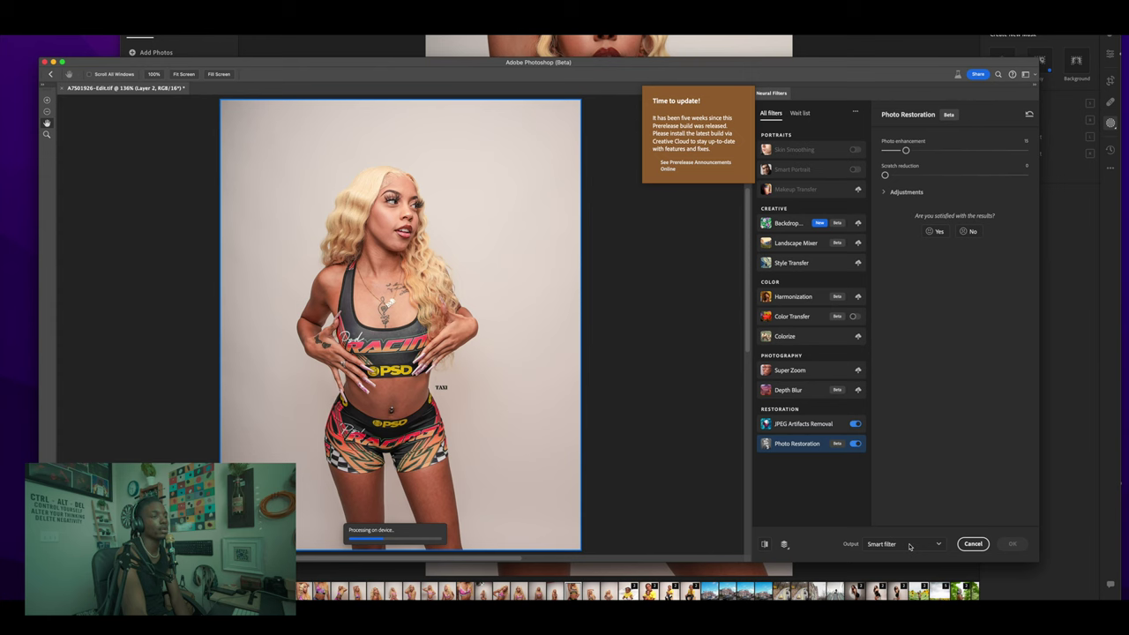
left_click(910, 545)
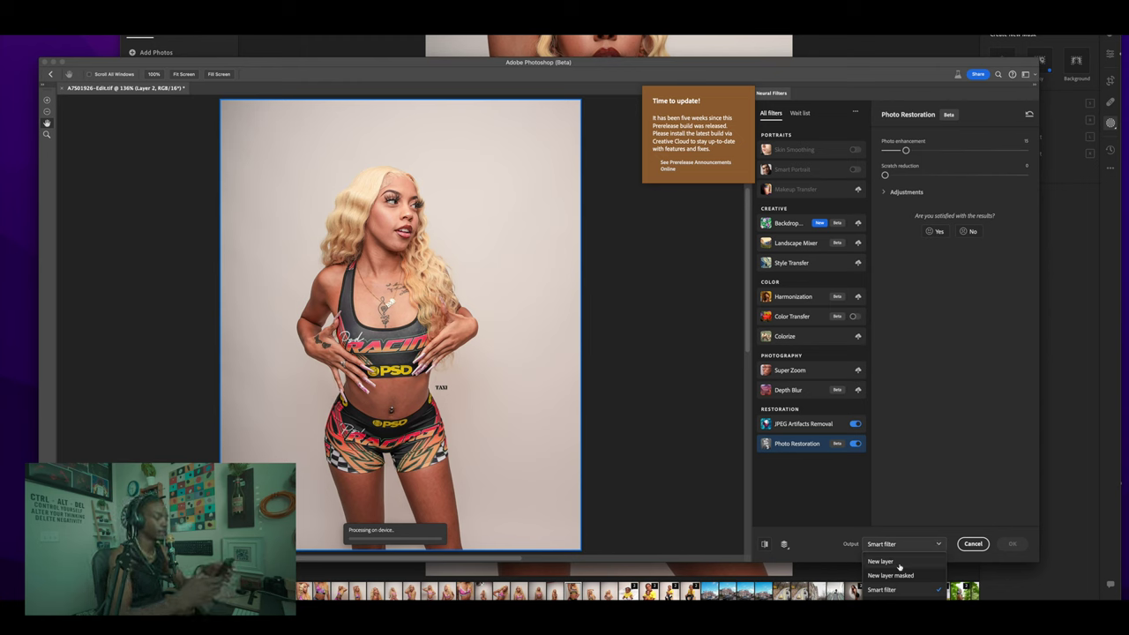
left_click(899, 563)
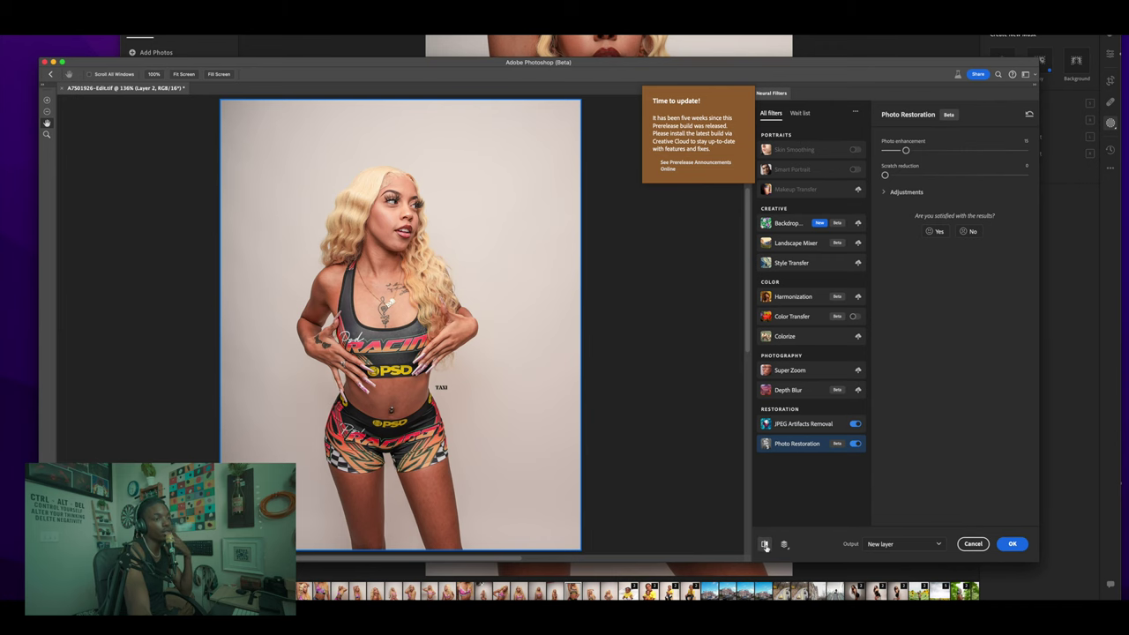
left_click(1012, 544)
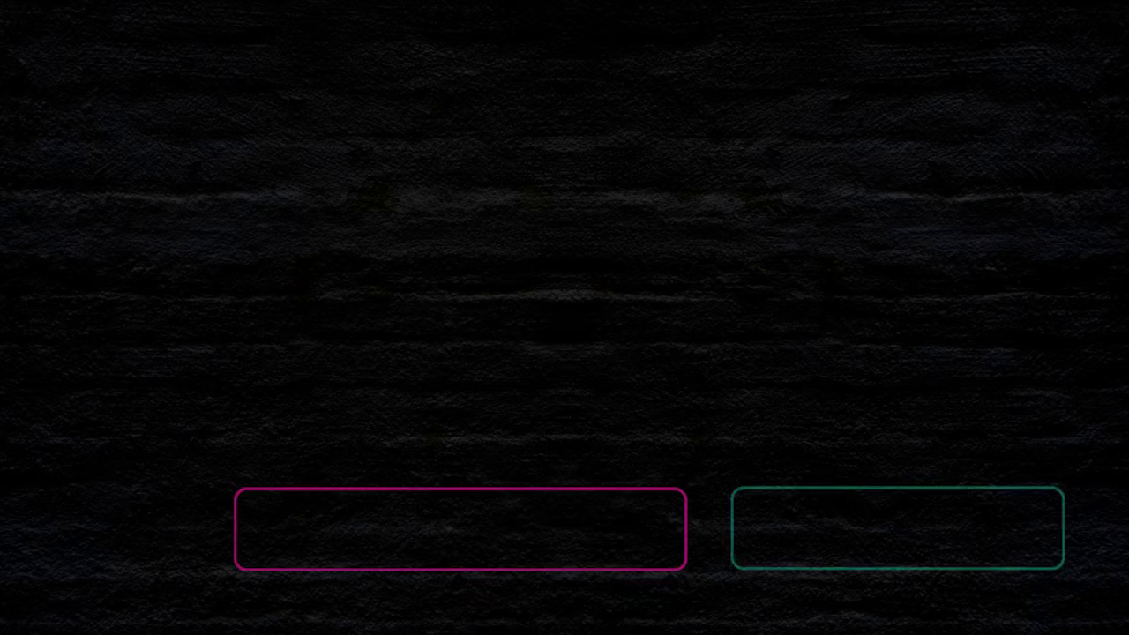